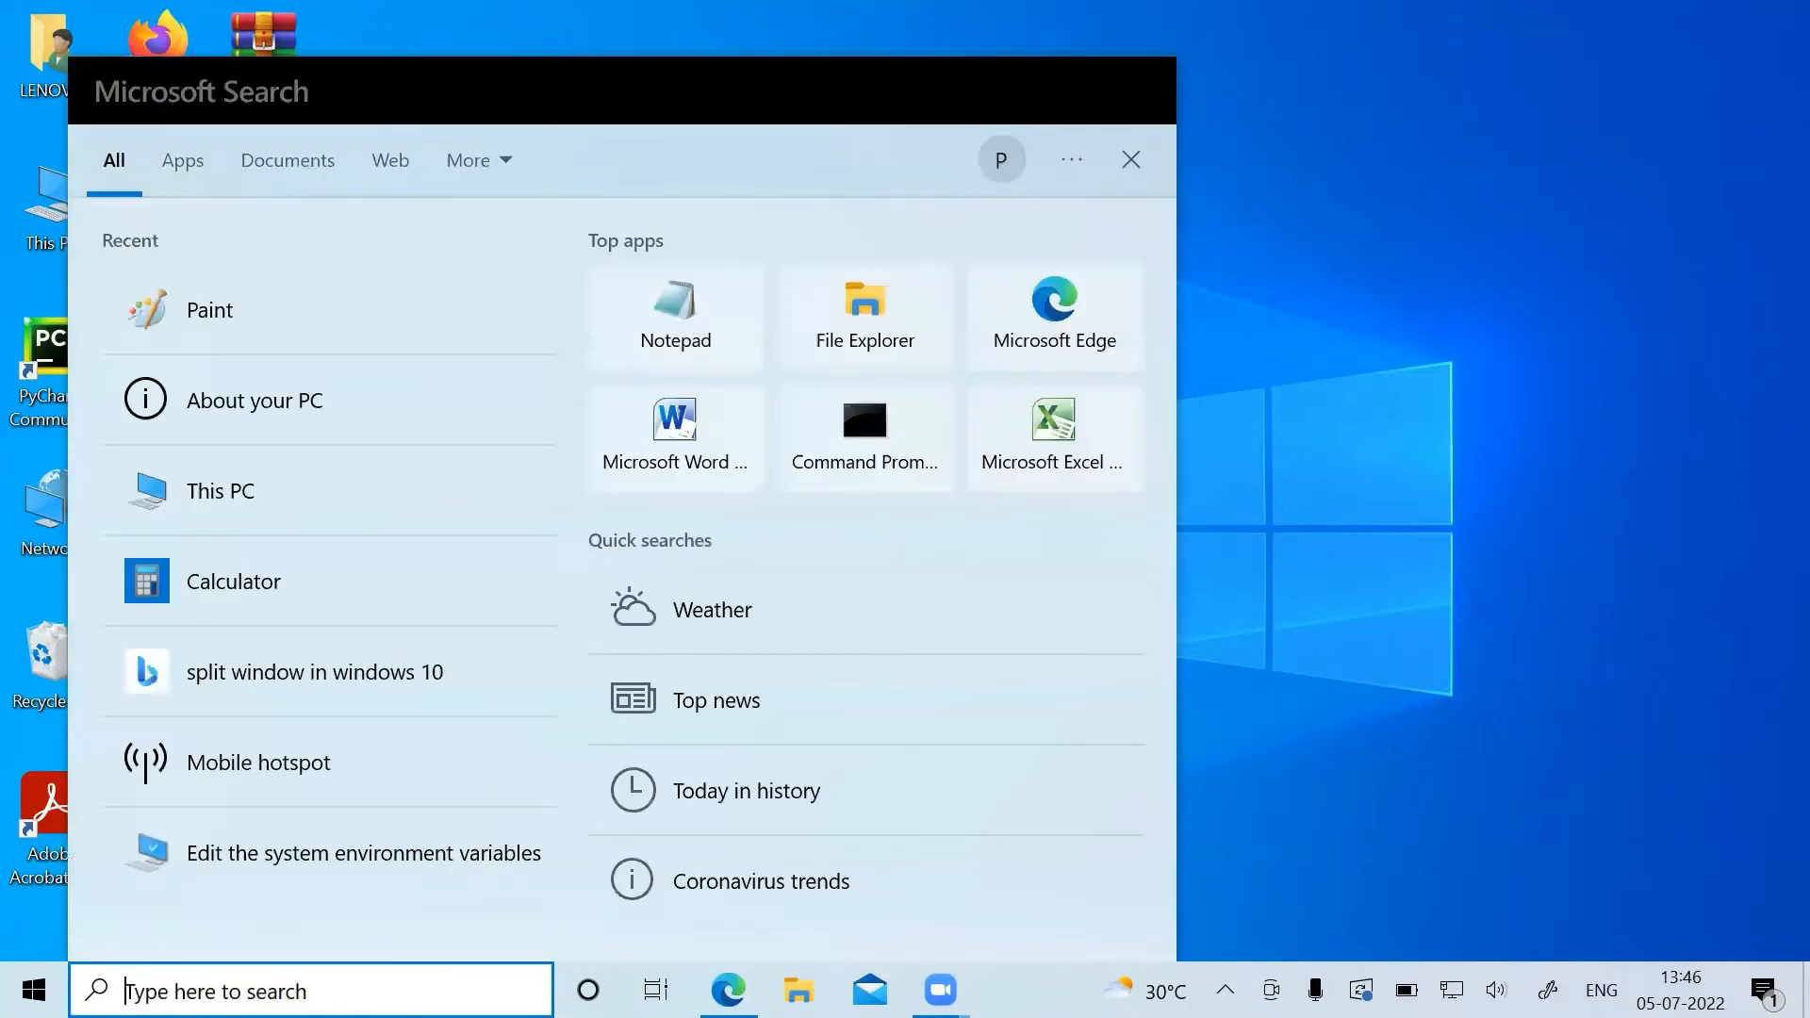
# Review the PC's device and Windows specifications in the About settings, and close the settings window.
pyautogui.click(404, 401)
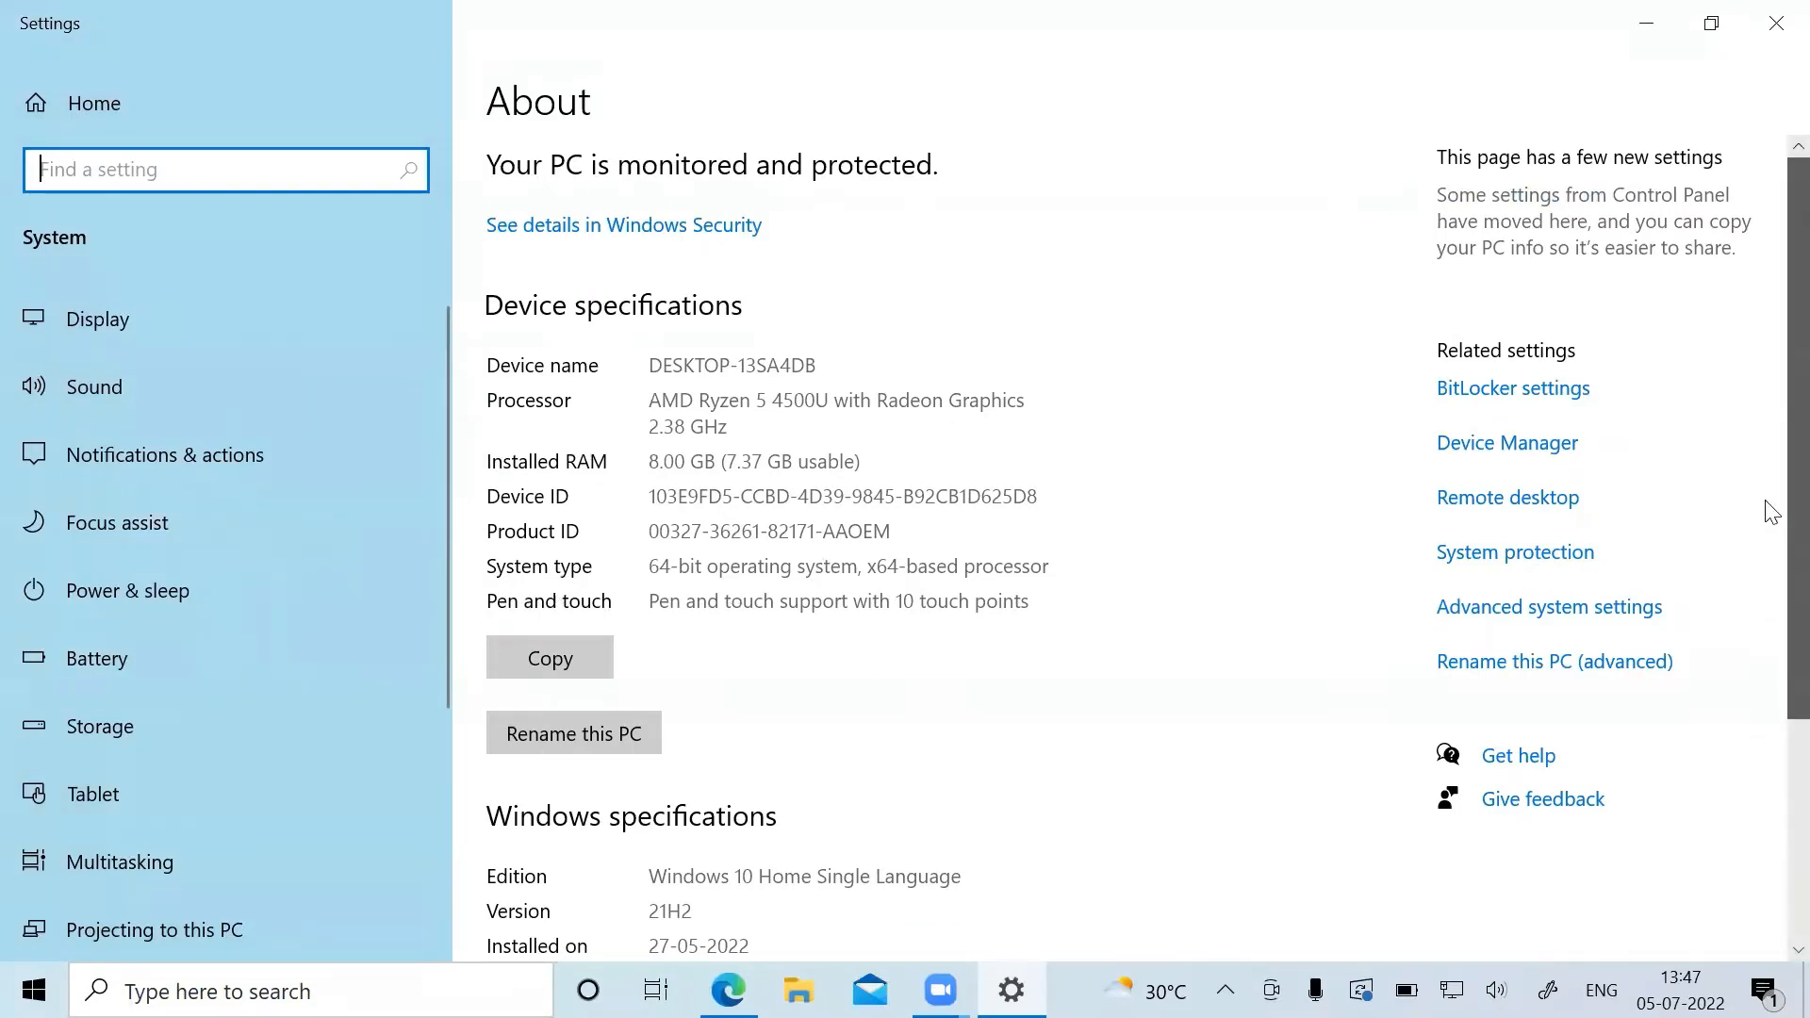
pyautogui.scroll(-3, 1771, 515)
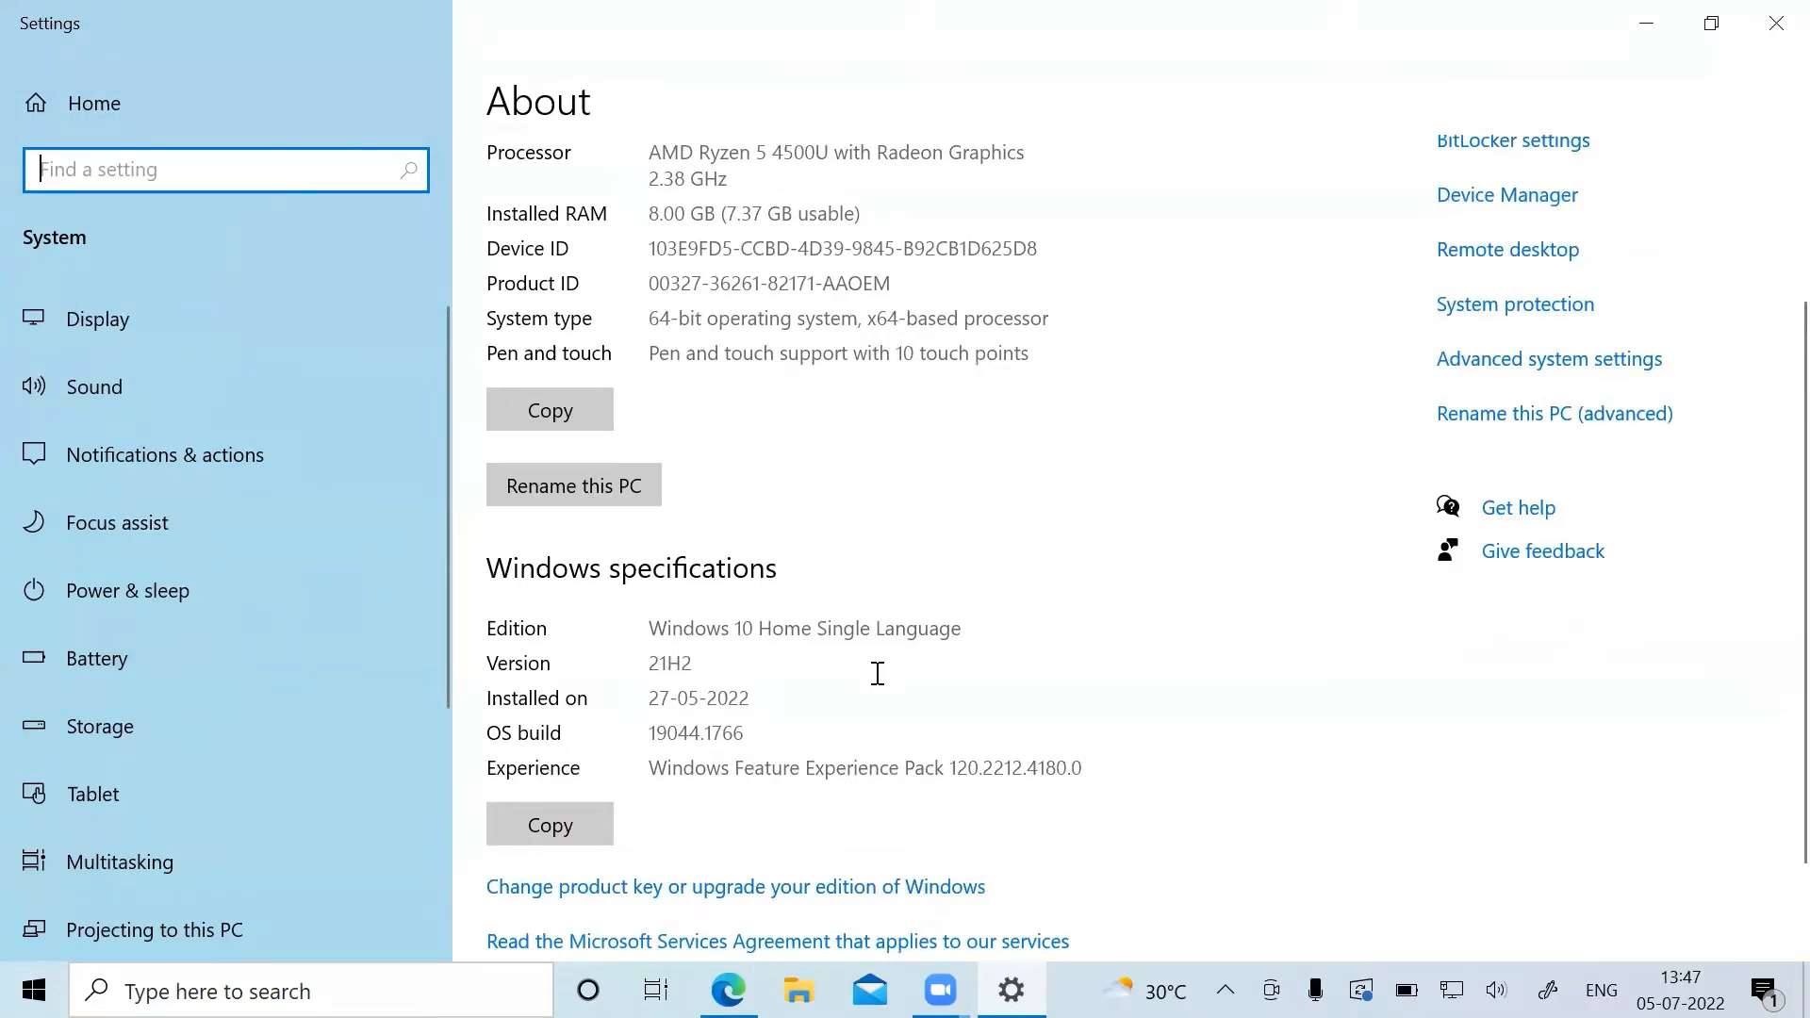
pyautogui.click(1772, 36)
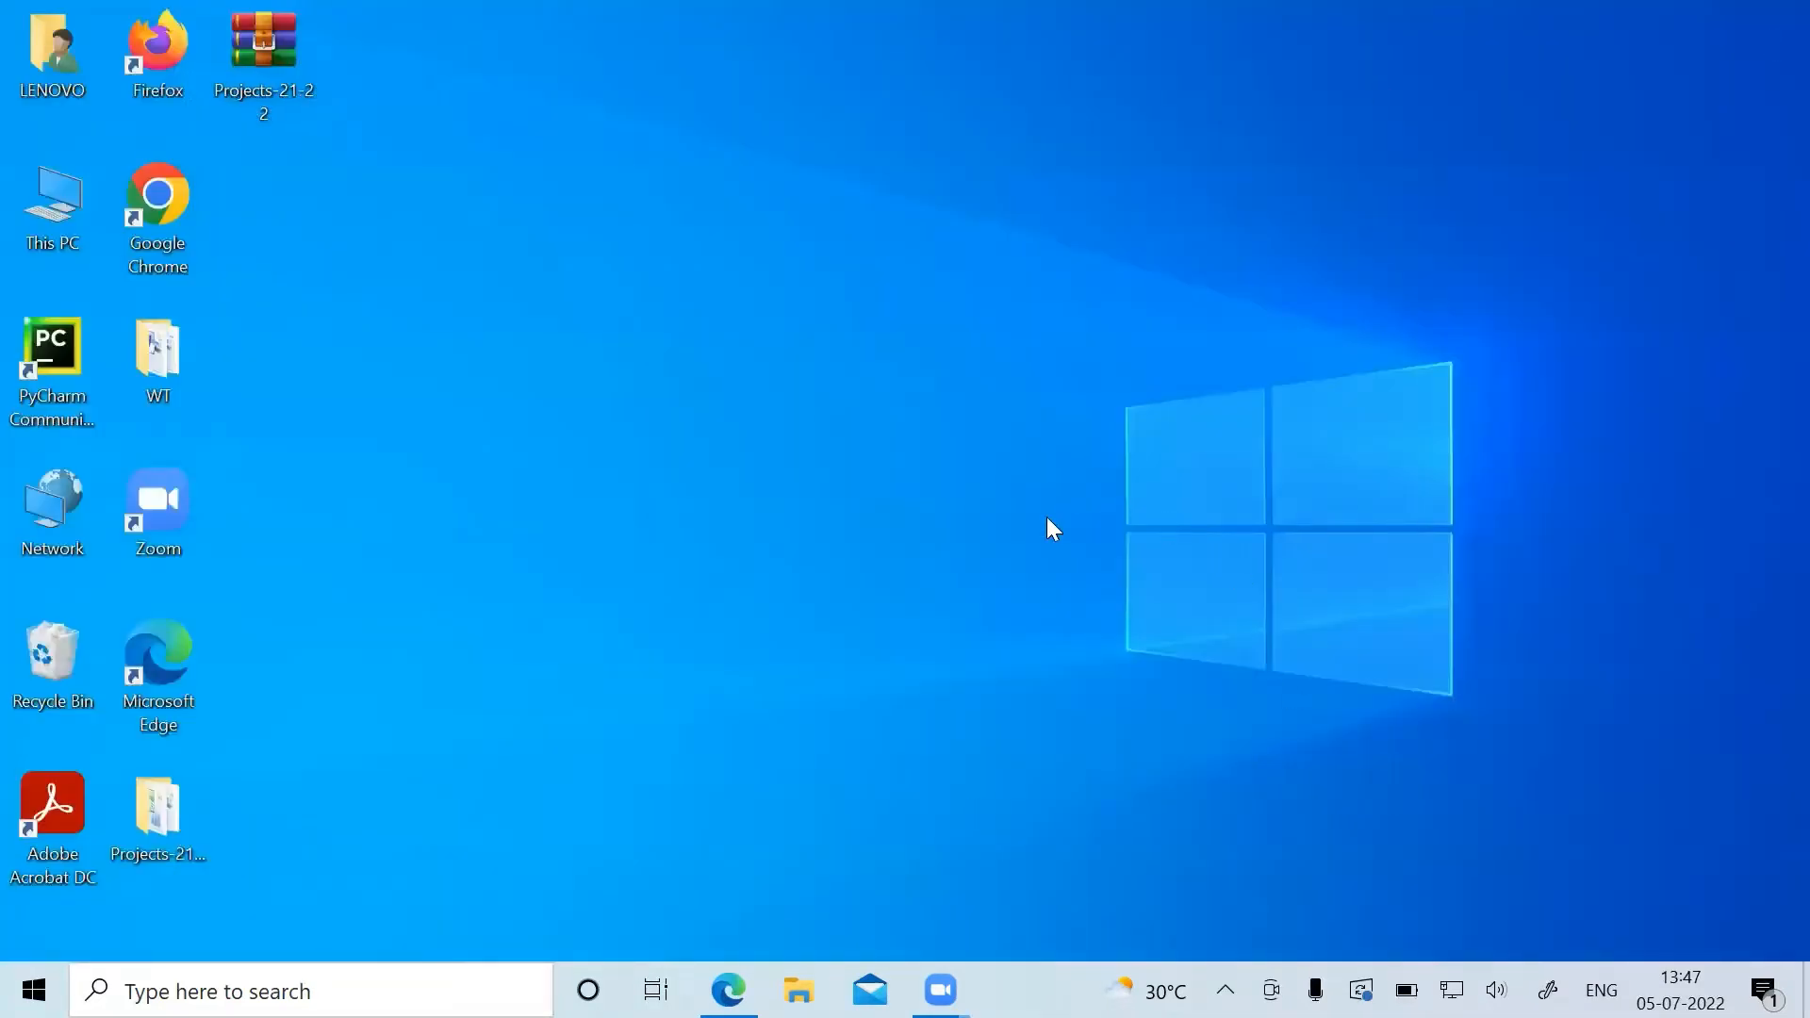
# Switch to Microsoft Edge and open the Eclipse IDE for Java EE Developers page from the search results to view its download links.
pyautogui.click(727, 990)
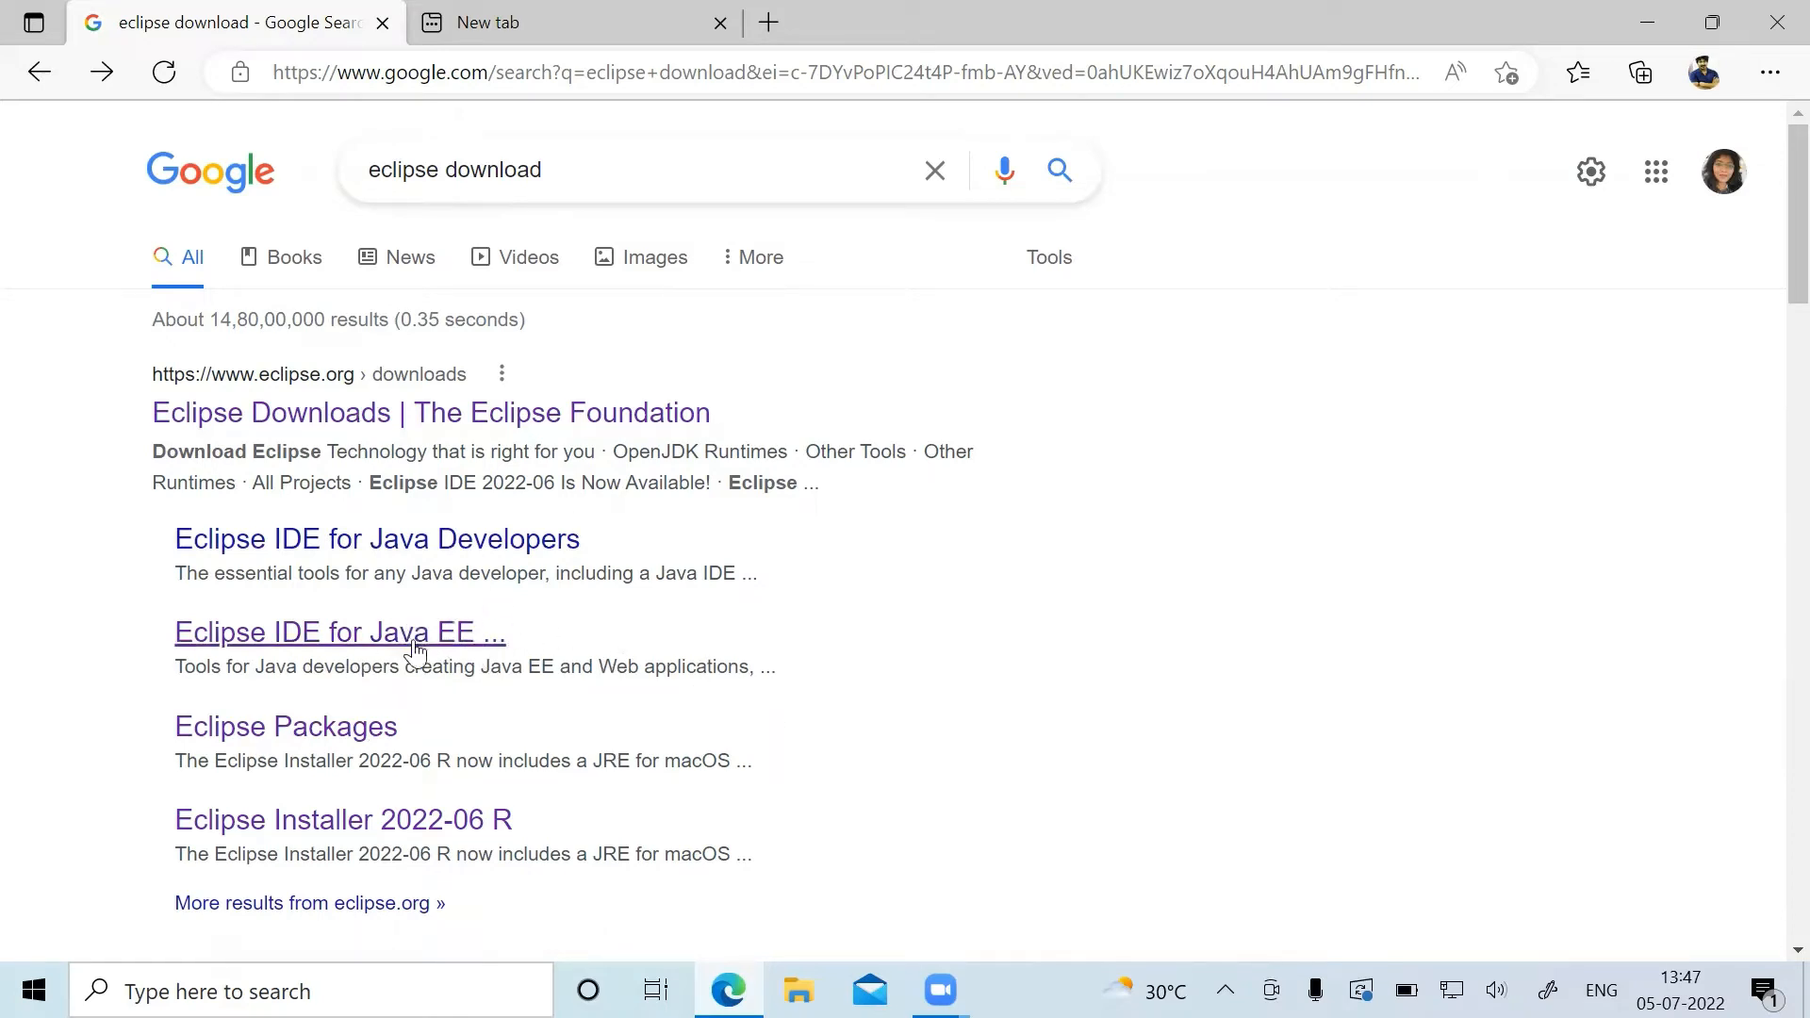
pyautogui.click(369, 641)
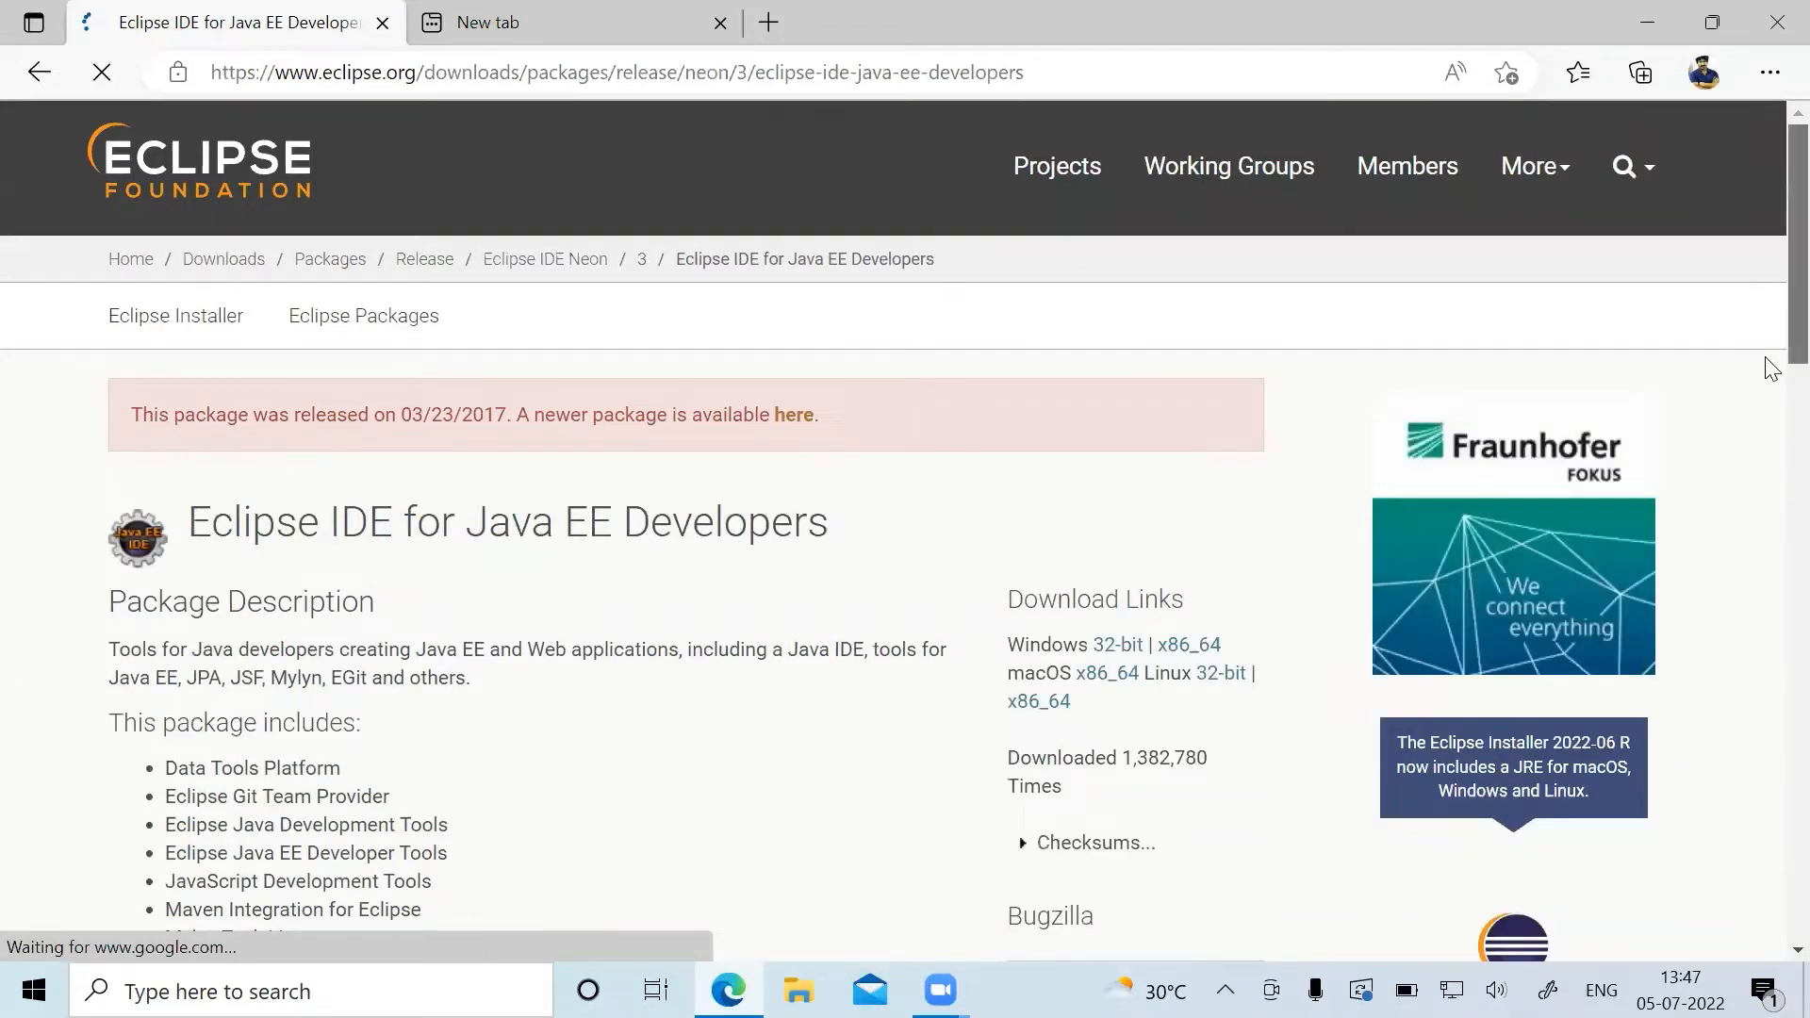
pyautogui.scroll(-3, 1770, 396)
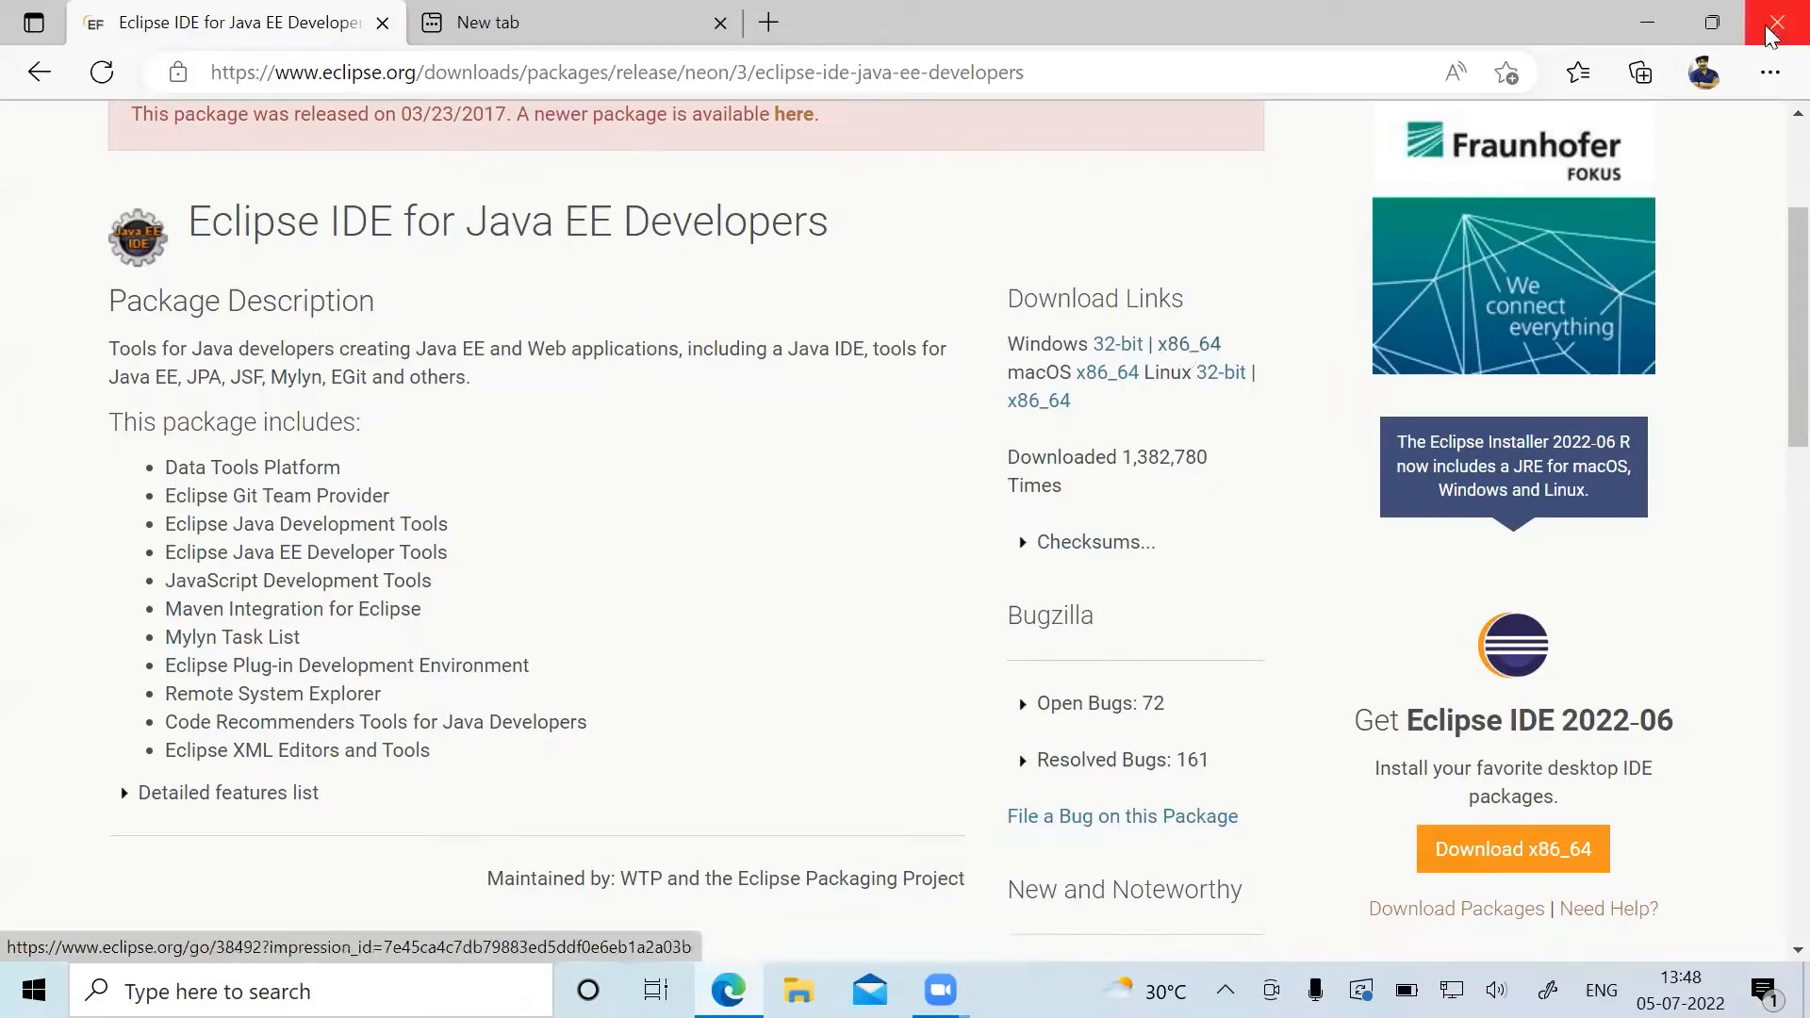
# Locate the downloaded eclipse-jee-neon-3-win32-x86_64.zip in its folder, view its extraction options and dismiss them.
pyautogui.click(1770, 73)
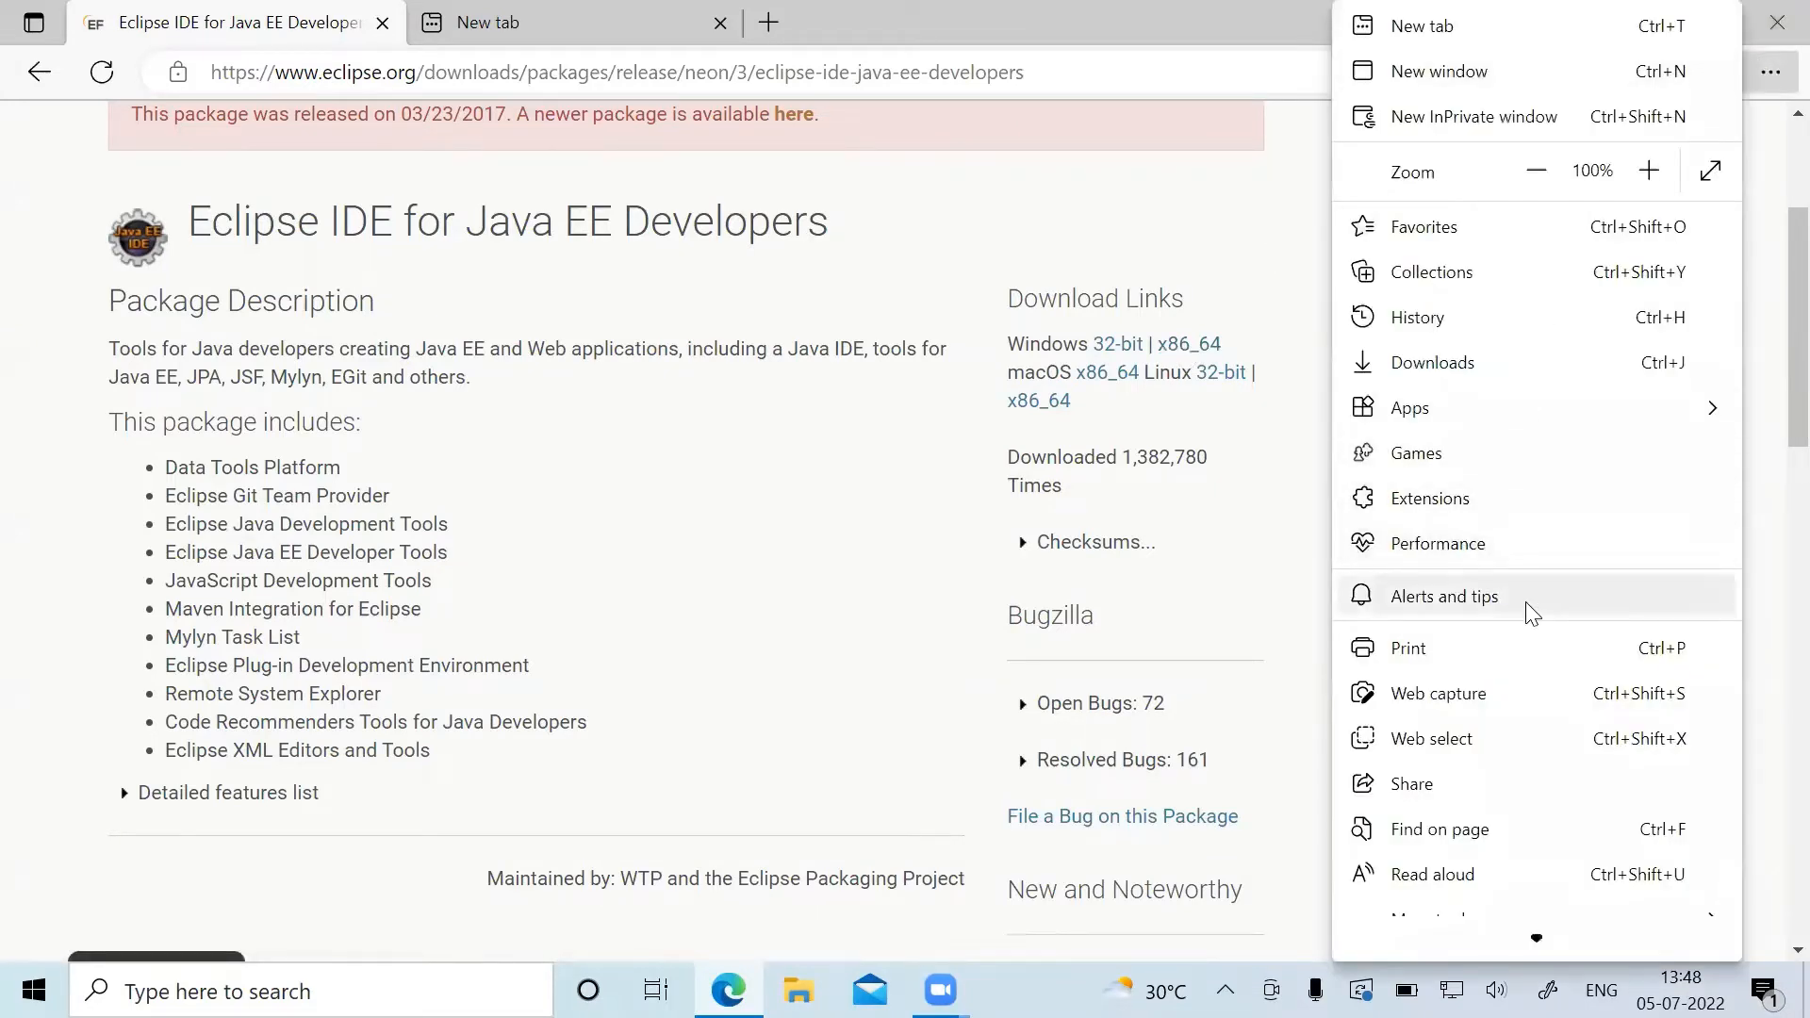
pyautogui.click(1524, 375)
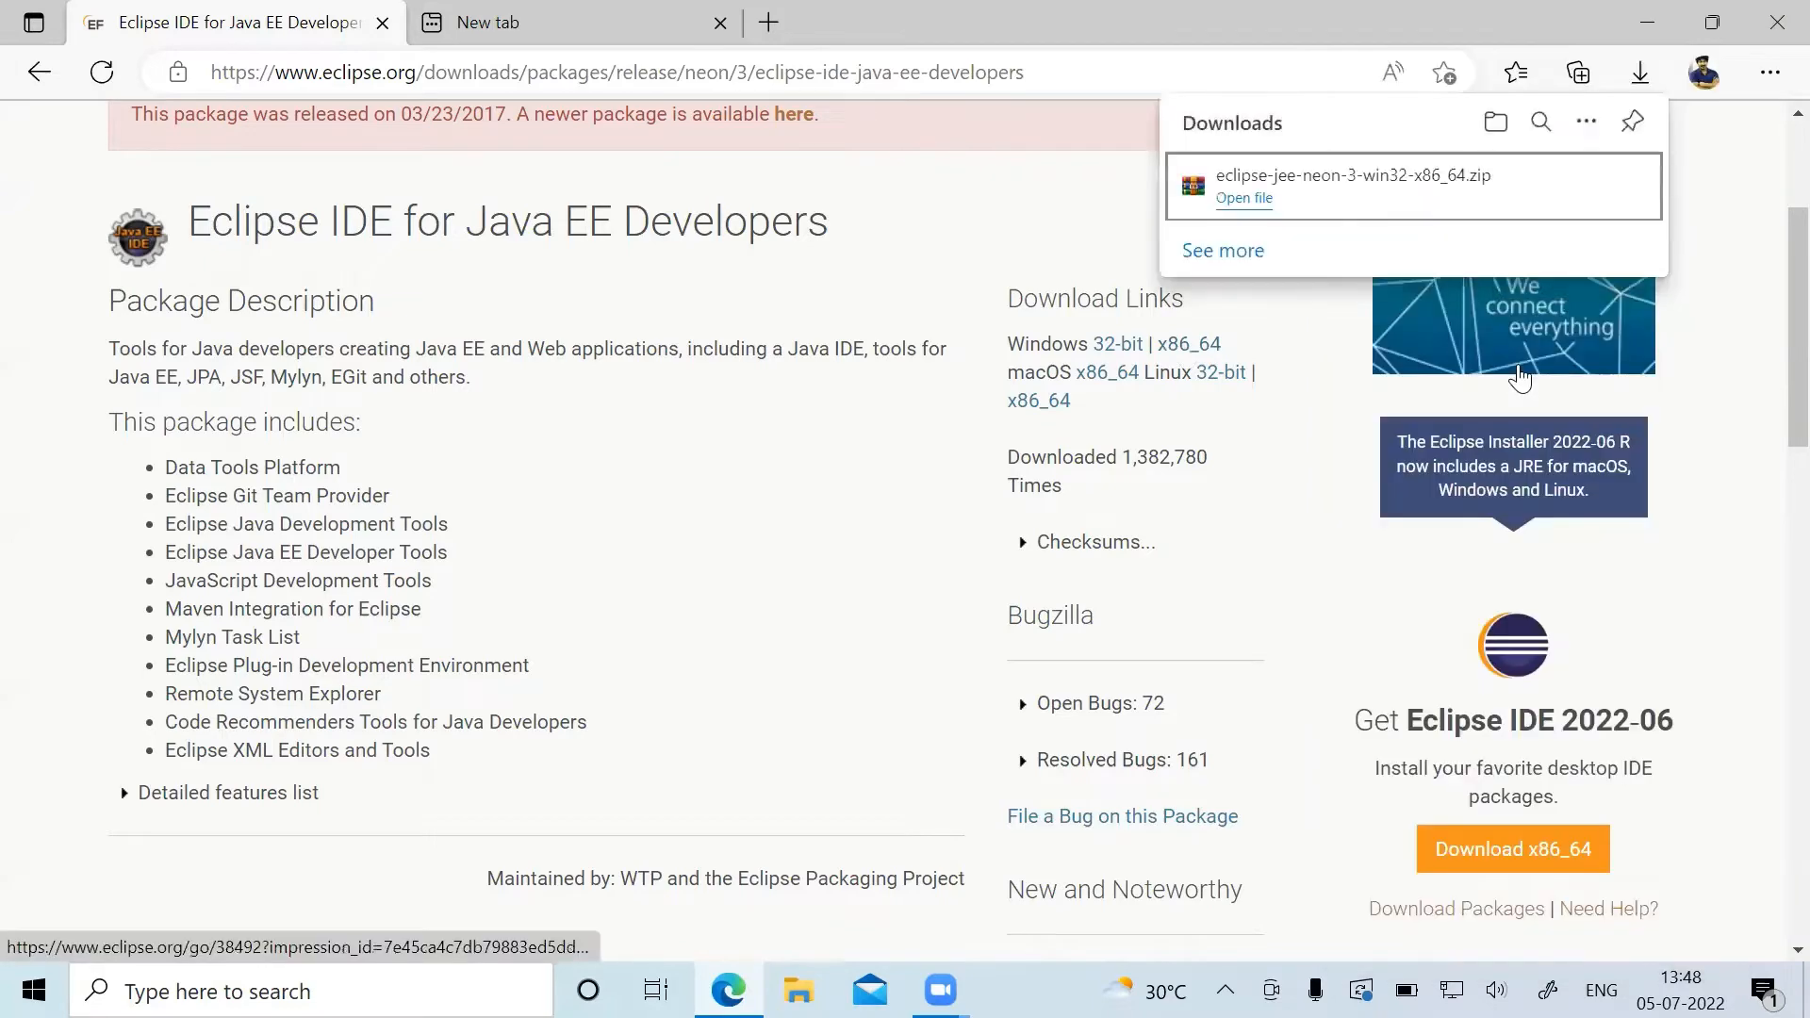
pyautogui.click(1544, 187)
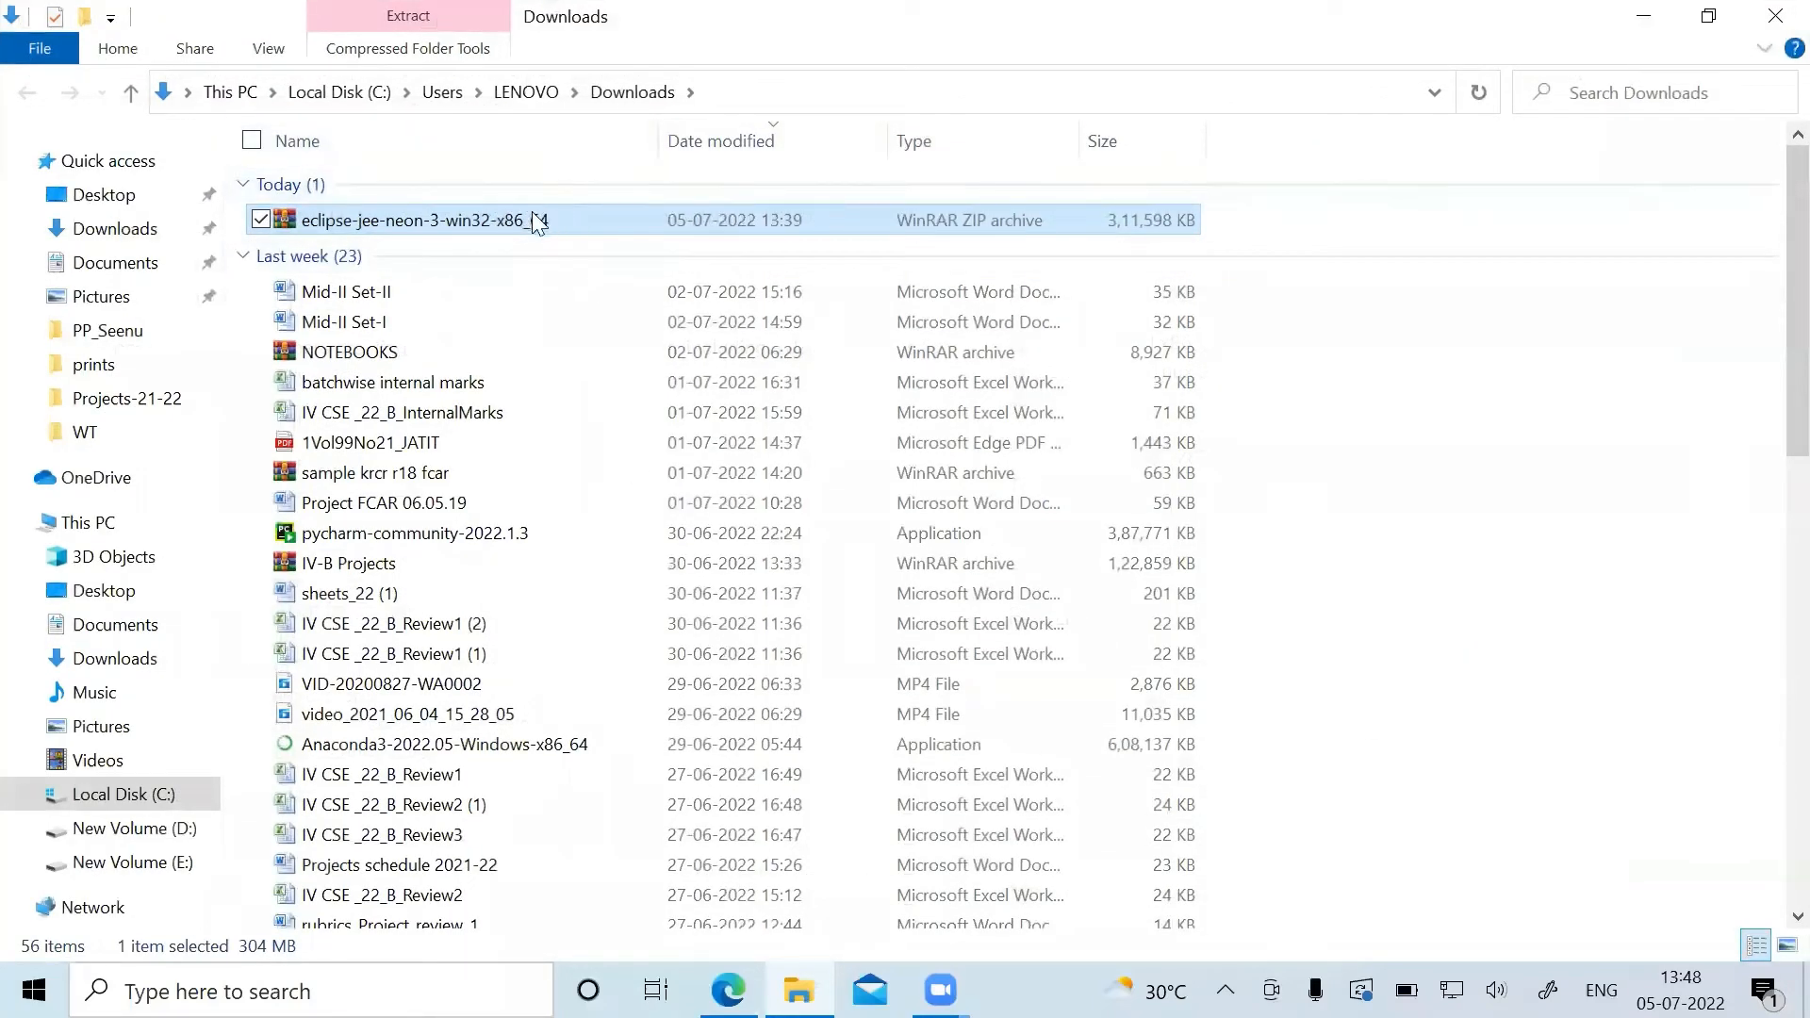
pyautogui.rightClick(478, 227)
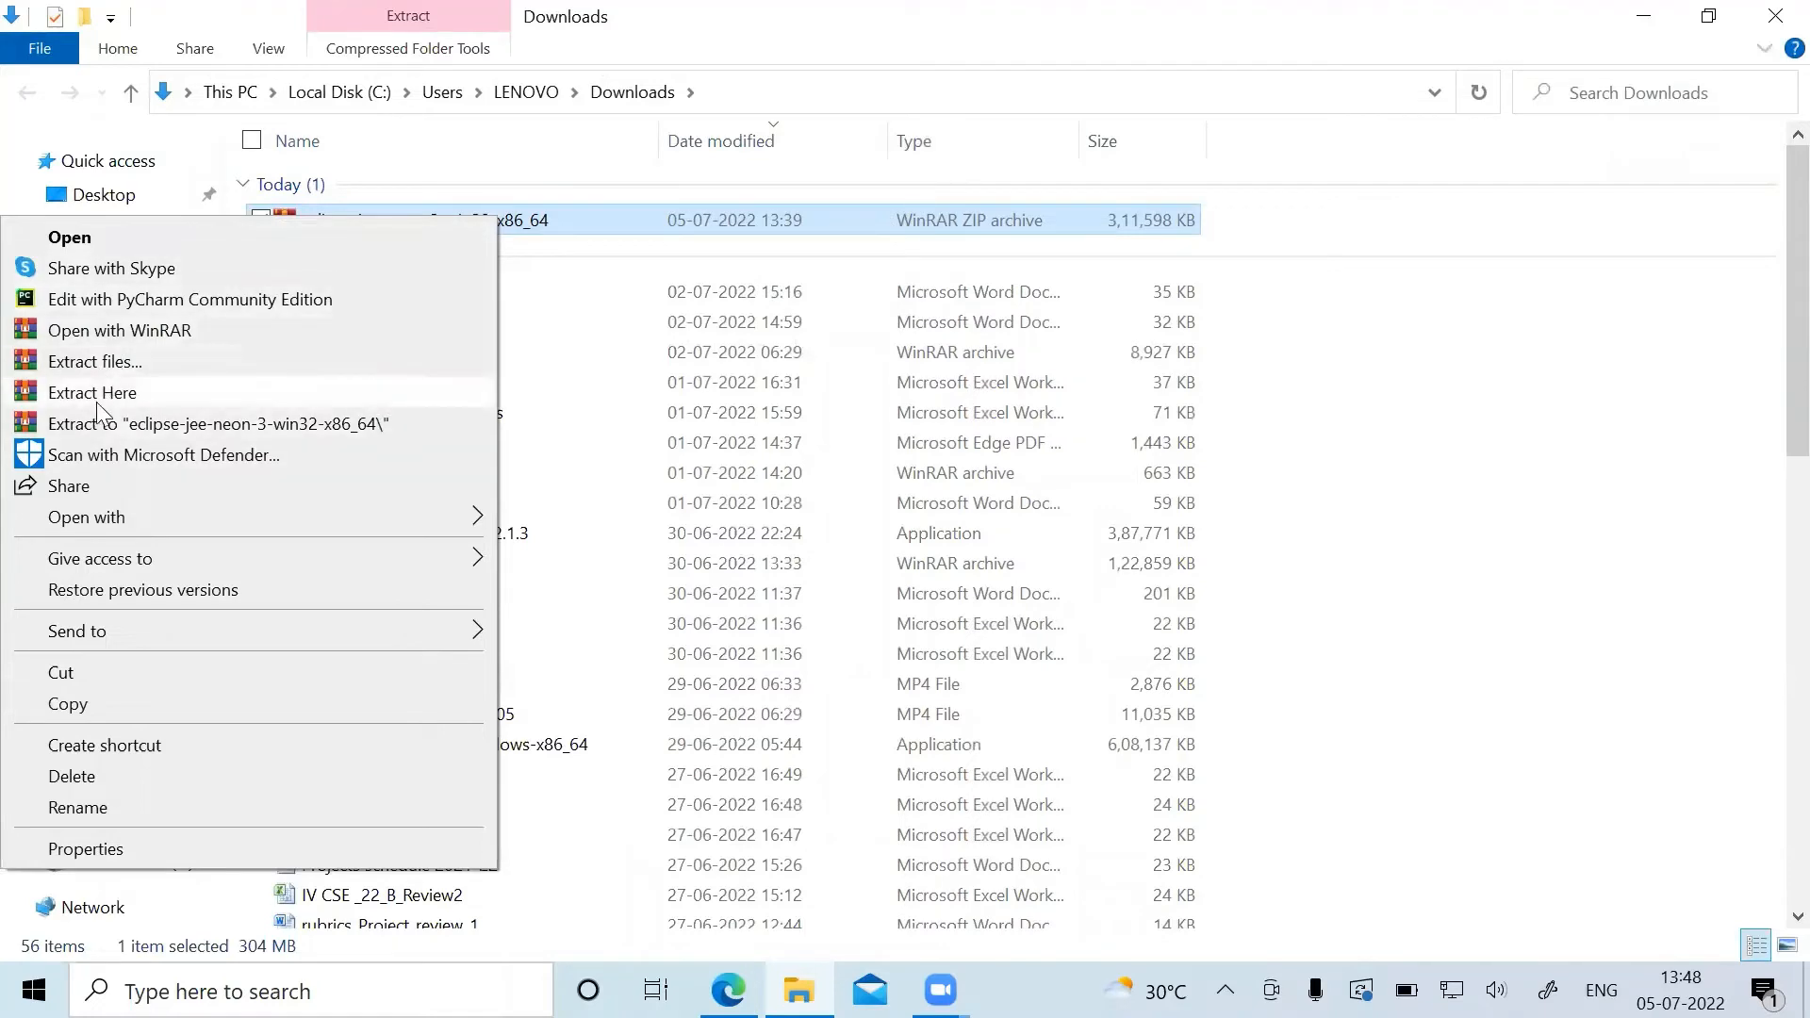
pyautogui.click(1527, 582)
pyautogui.moveTo(1770, 335); pyautogui.dragTo(1681, 275)
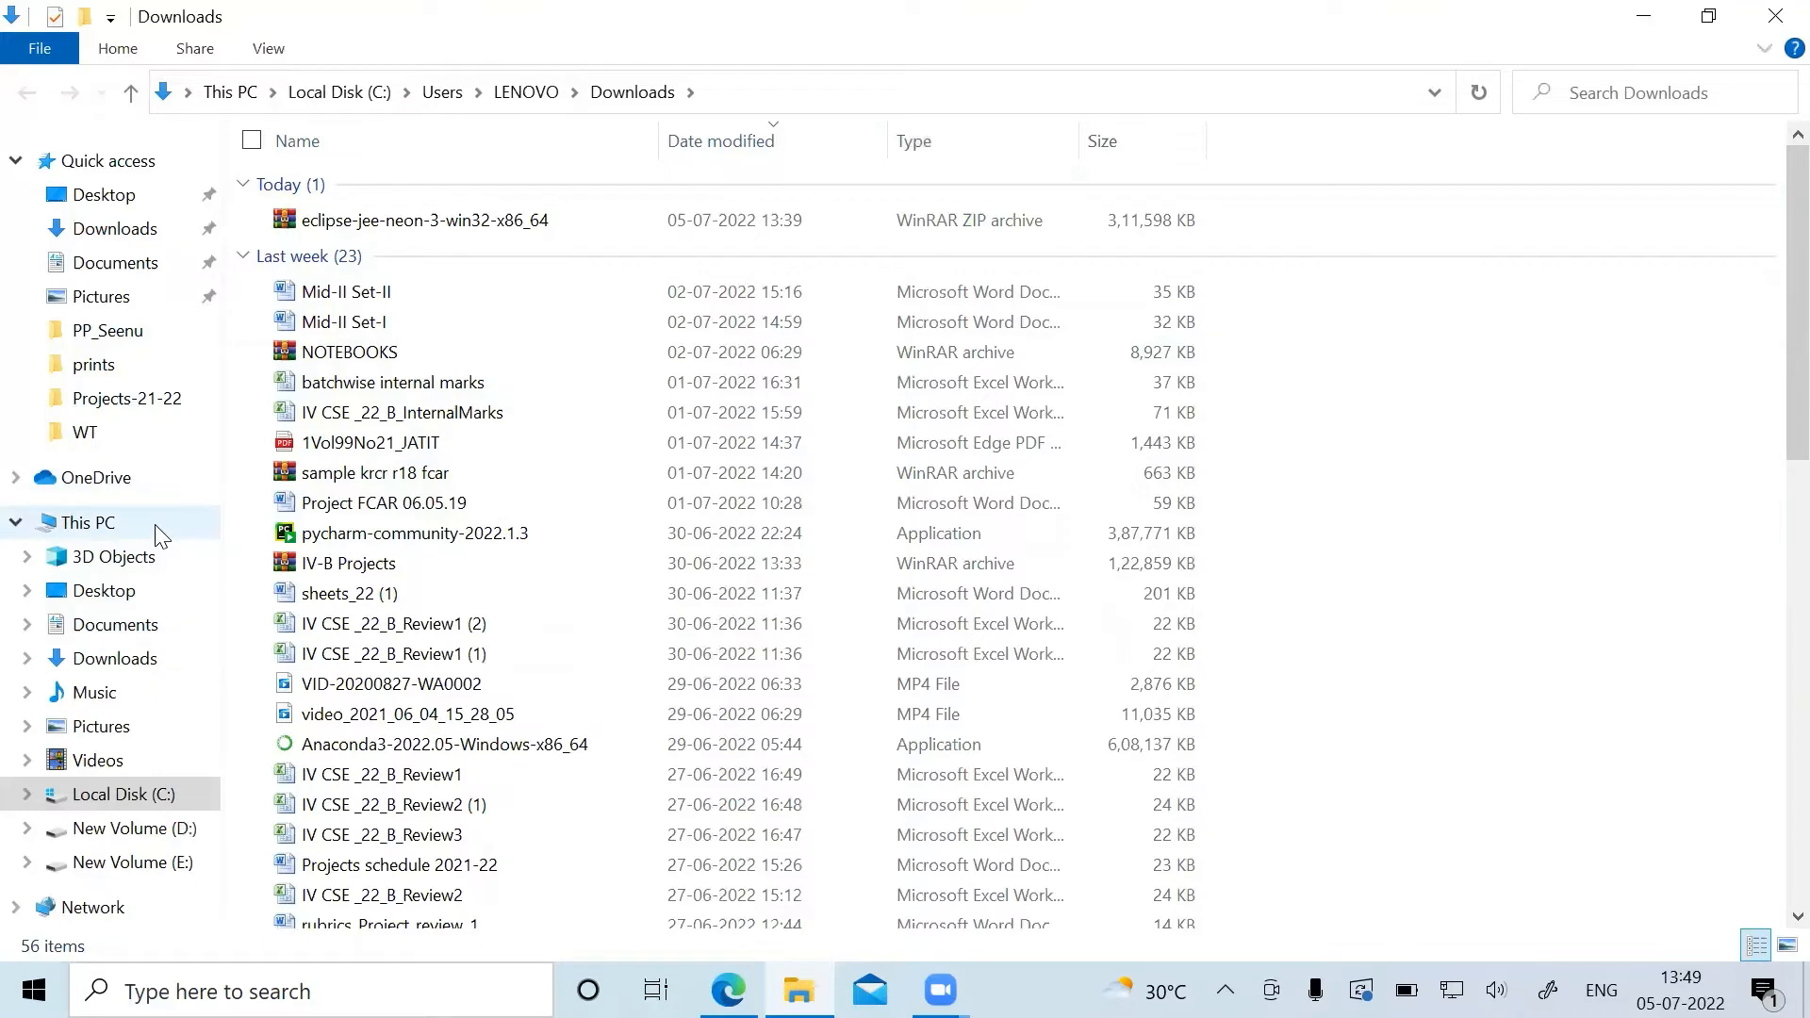
# Open the eclipse folder inside Program Files on Local Disk (C:).
pyautogui.click(168, 796)
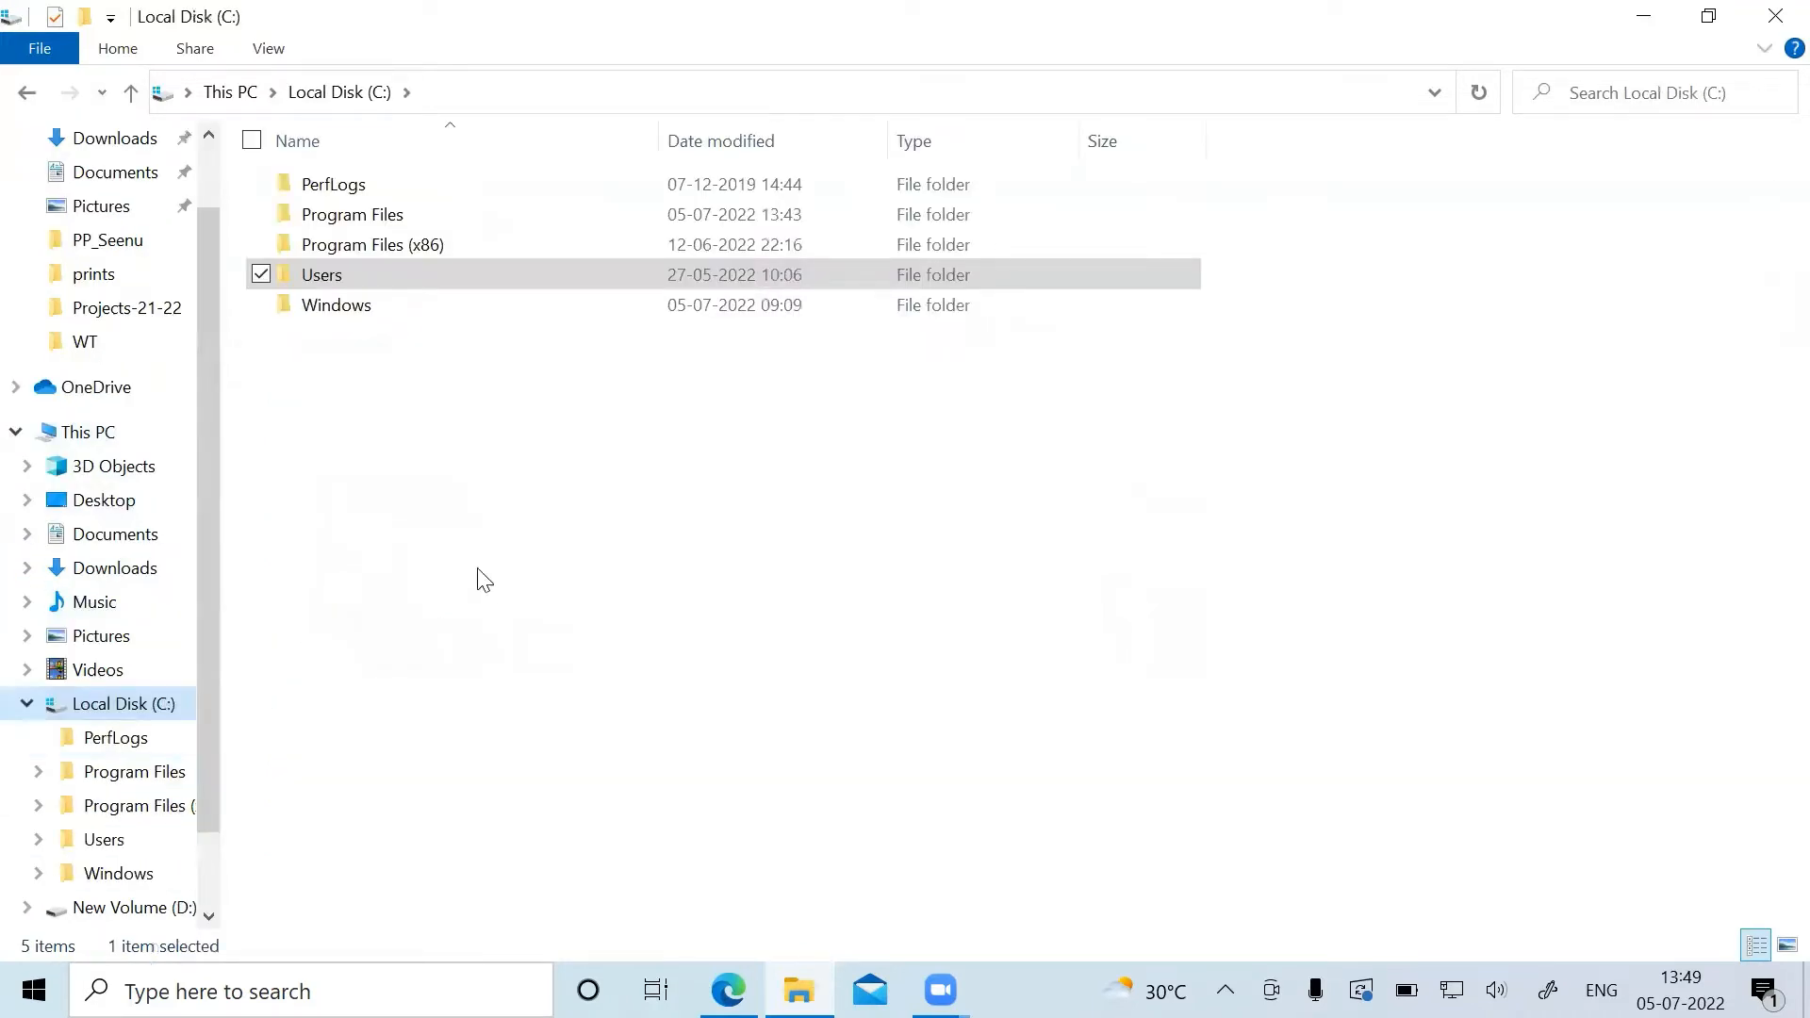
pyautogui.doubleClick(452, 215)
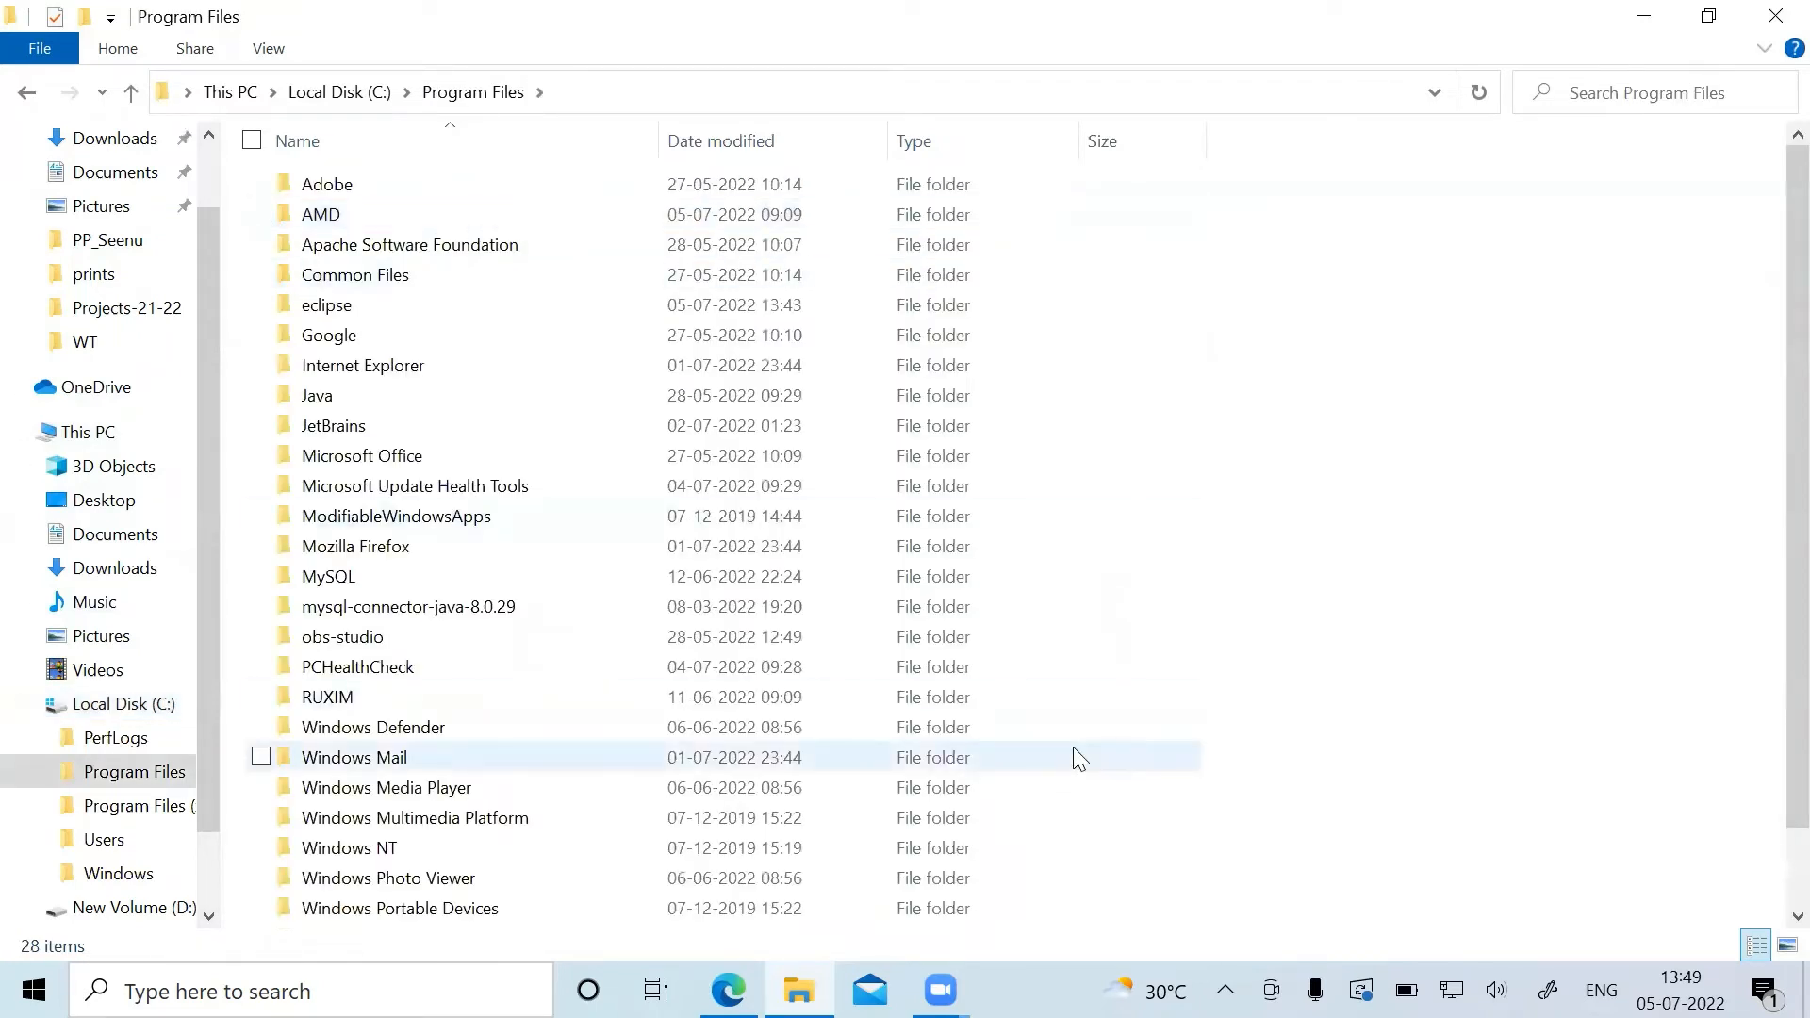
pyautogui.click(341, 316)
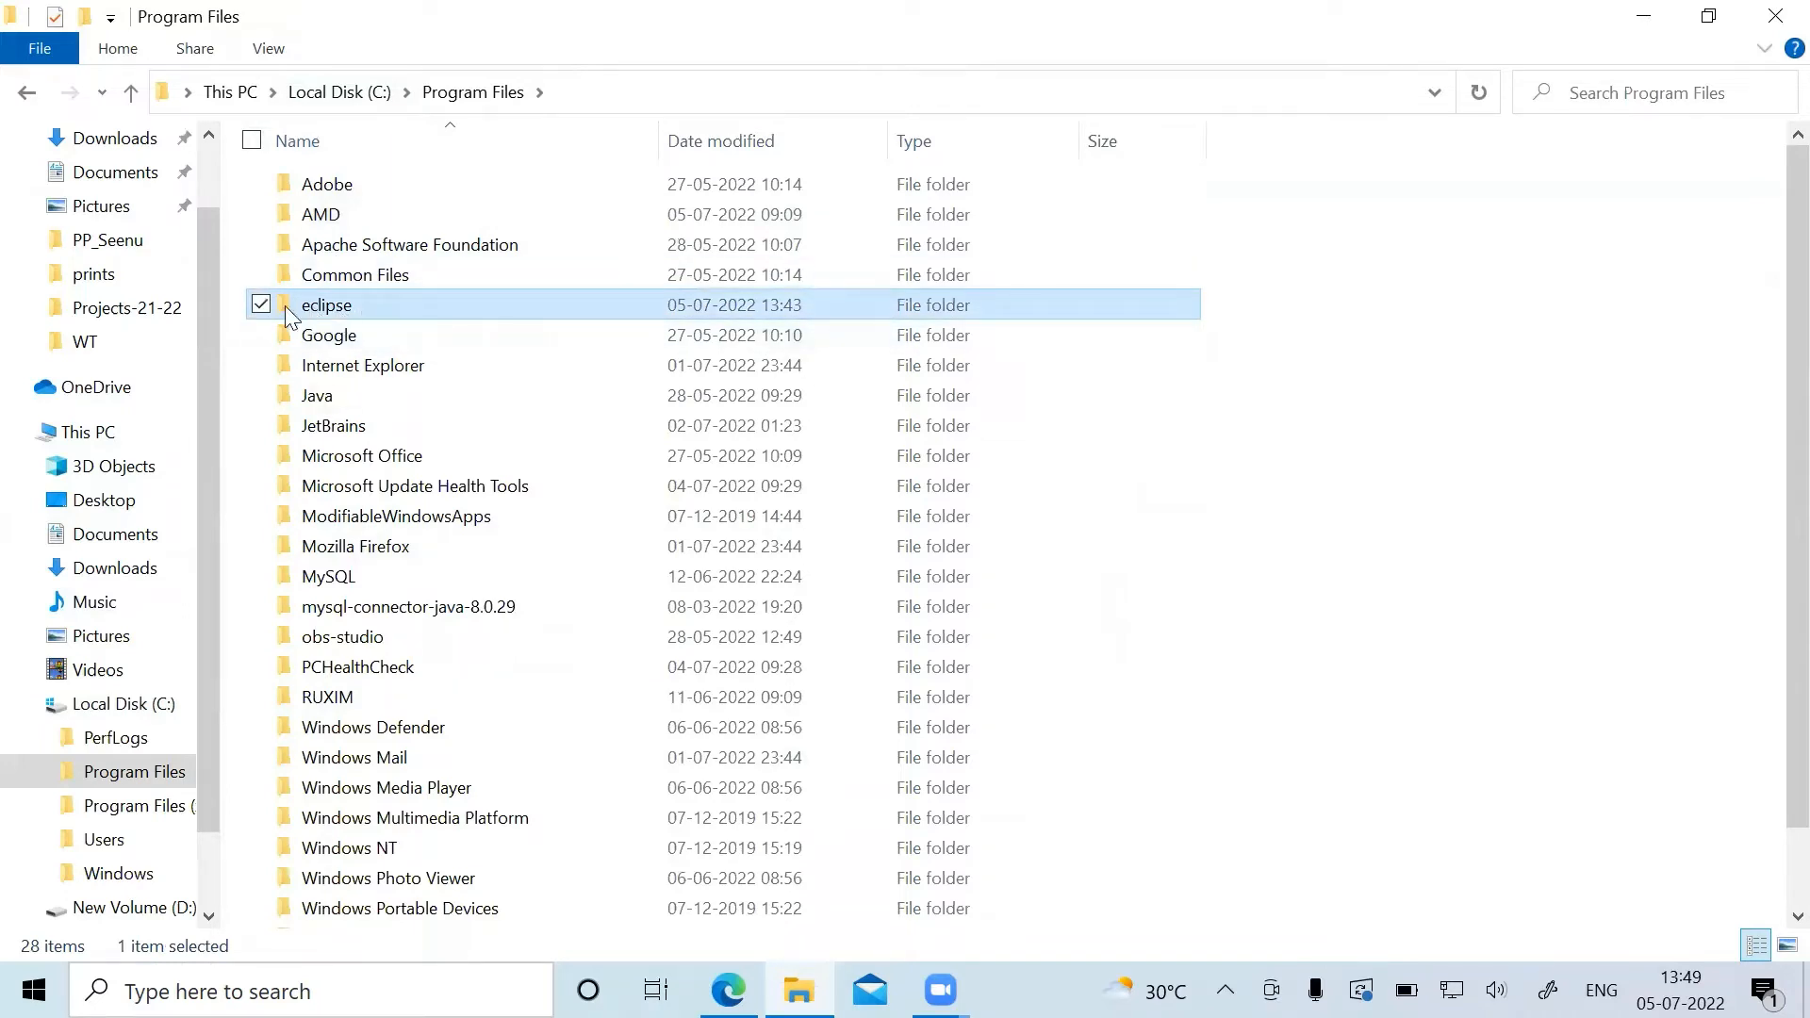
pyautogui.doubleClick(424, 303)
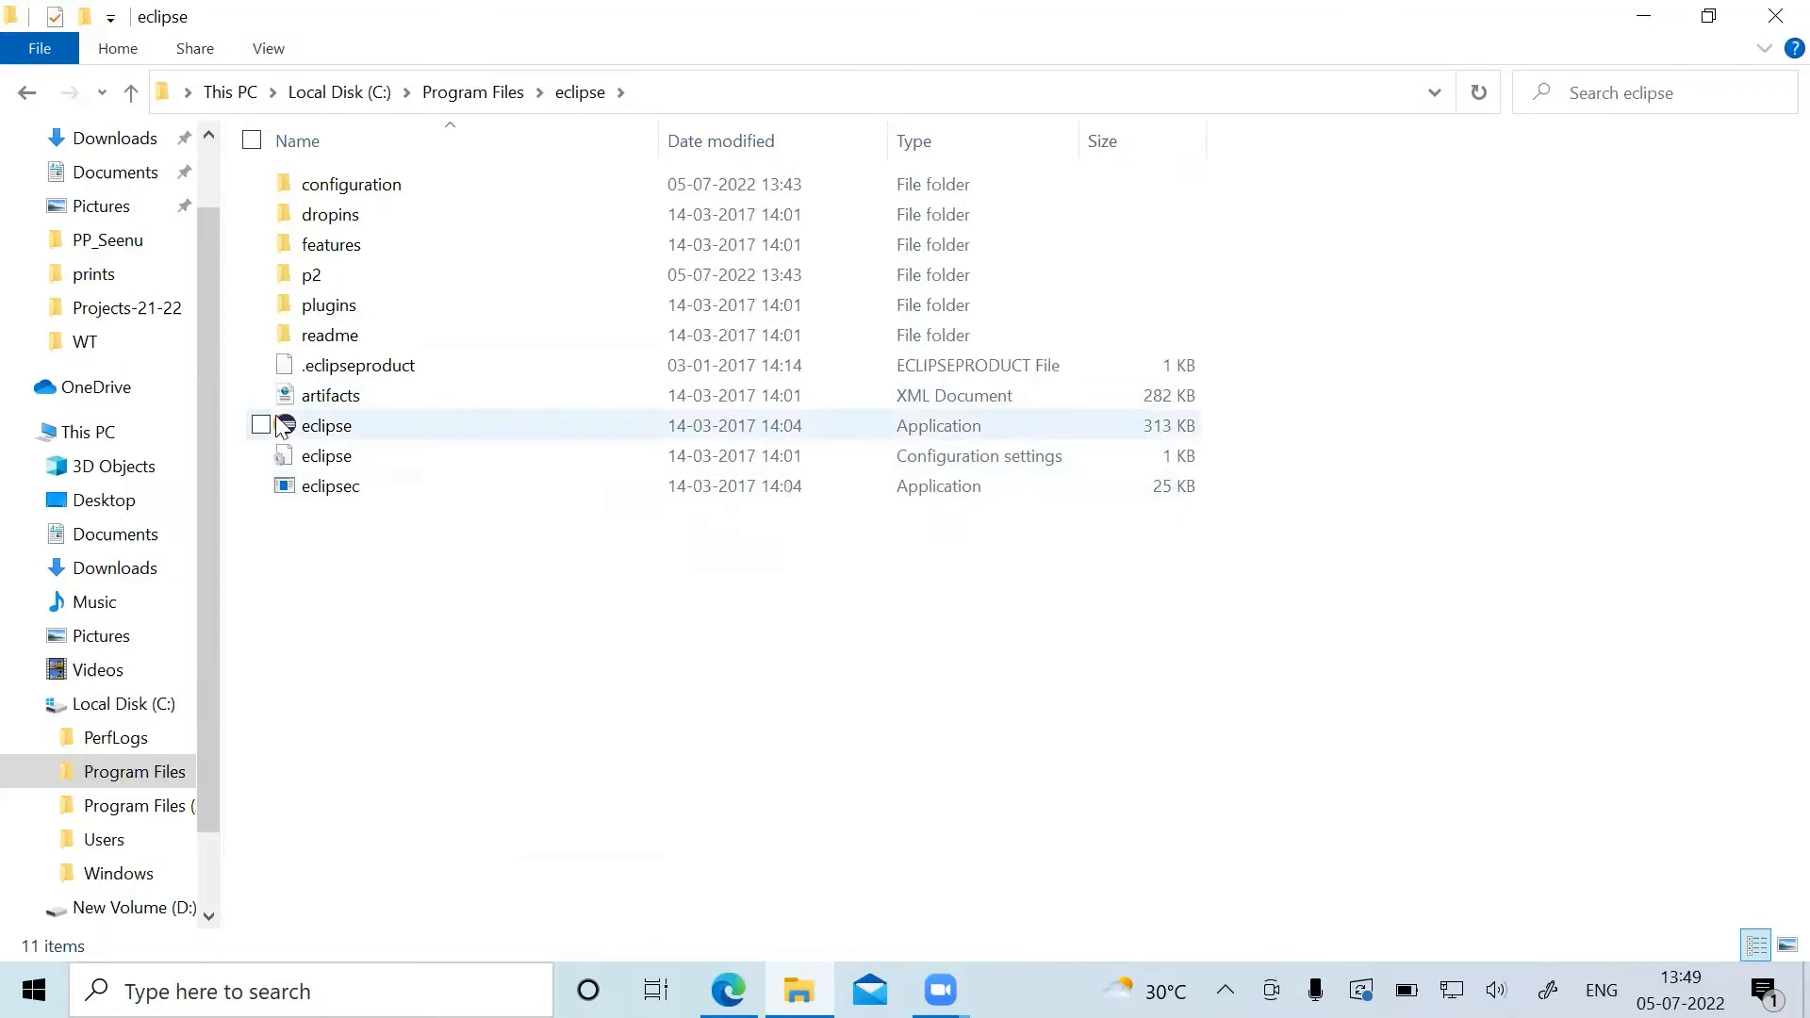
# Launch the eclipse application with C:\Users\LENOVO\workspace as the workspace and maximize its window.
pyautogui.doubleClick(400, 429)
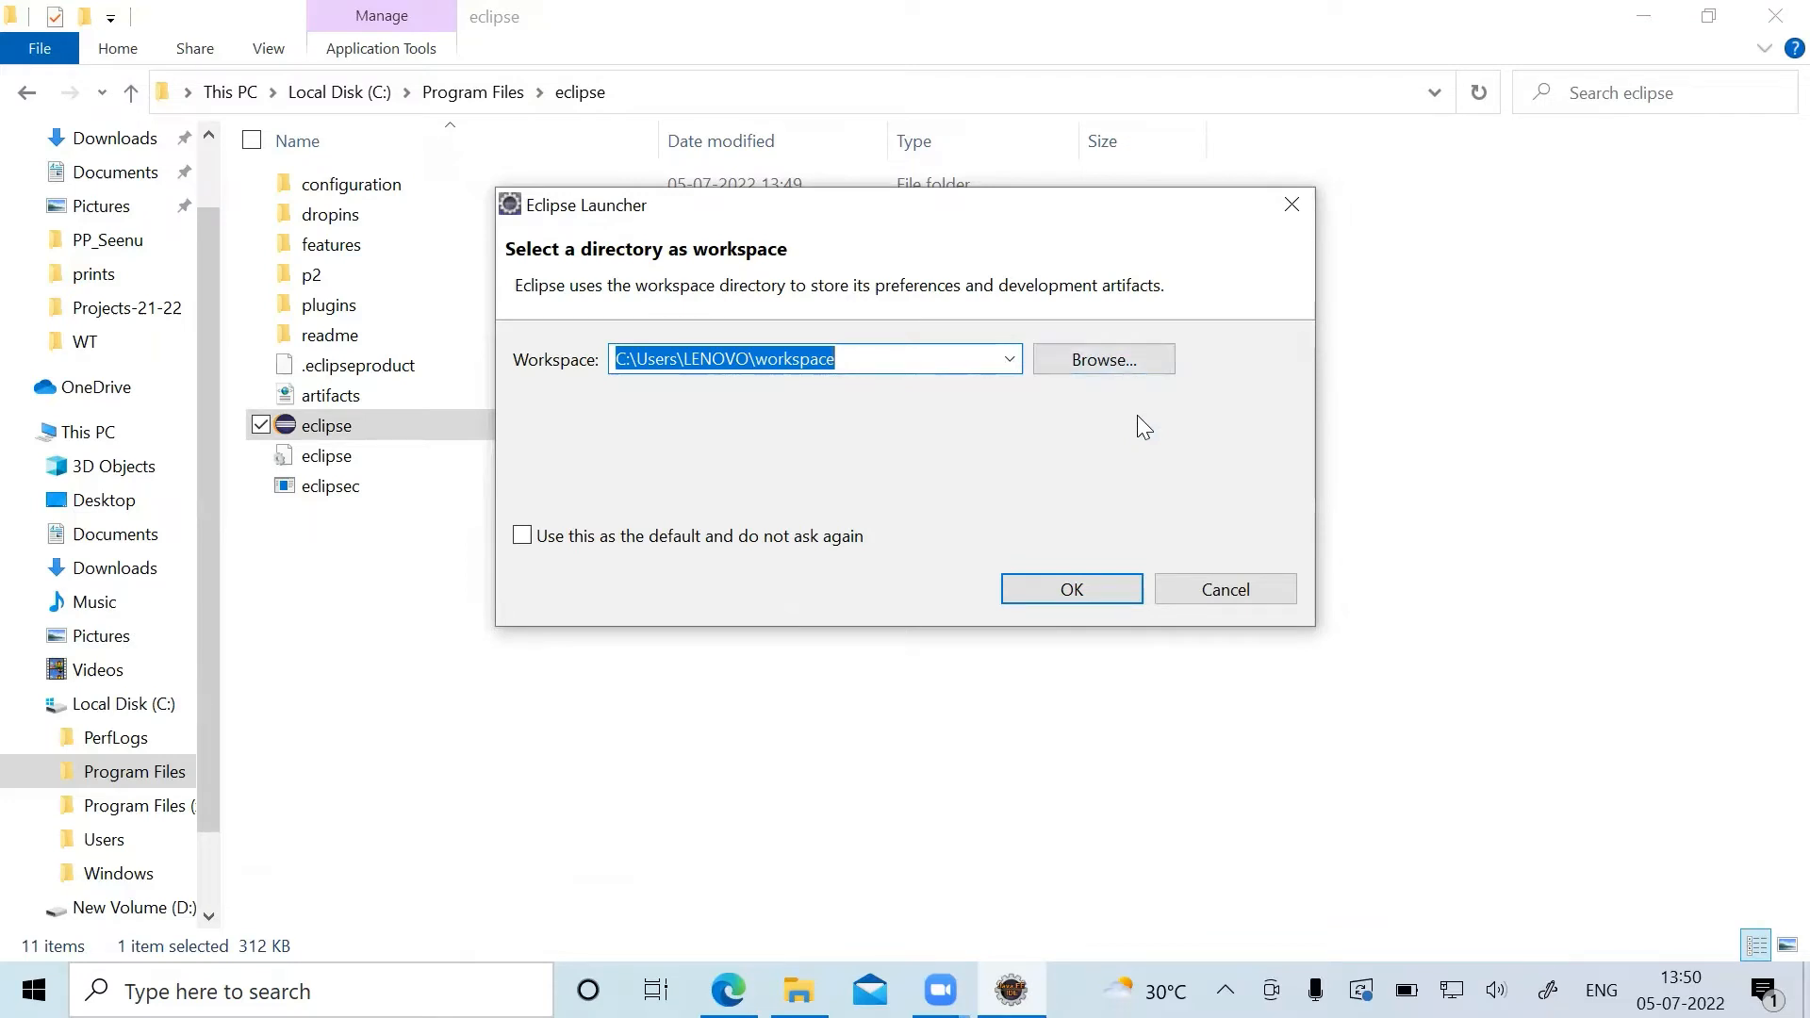
pyautogui.click(1071, 590)
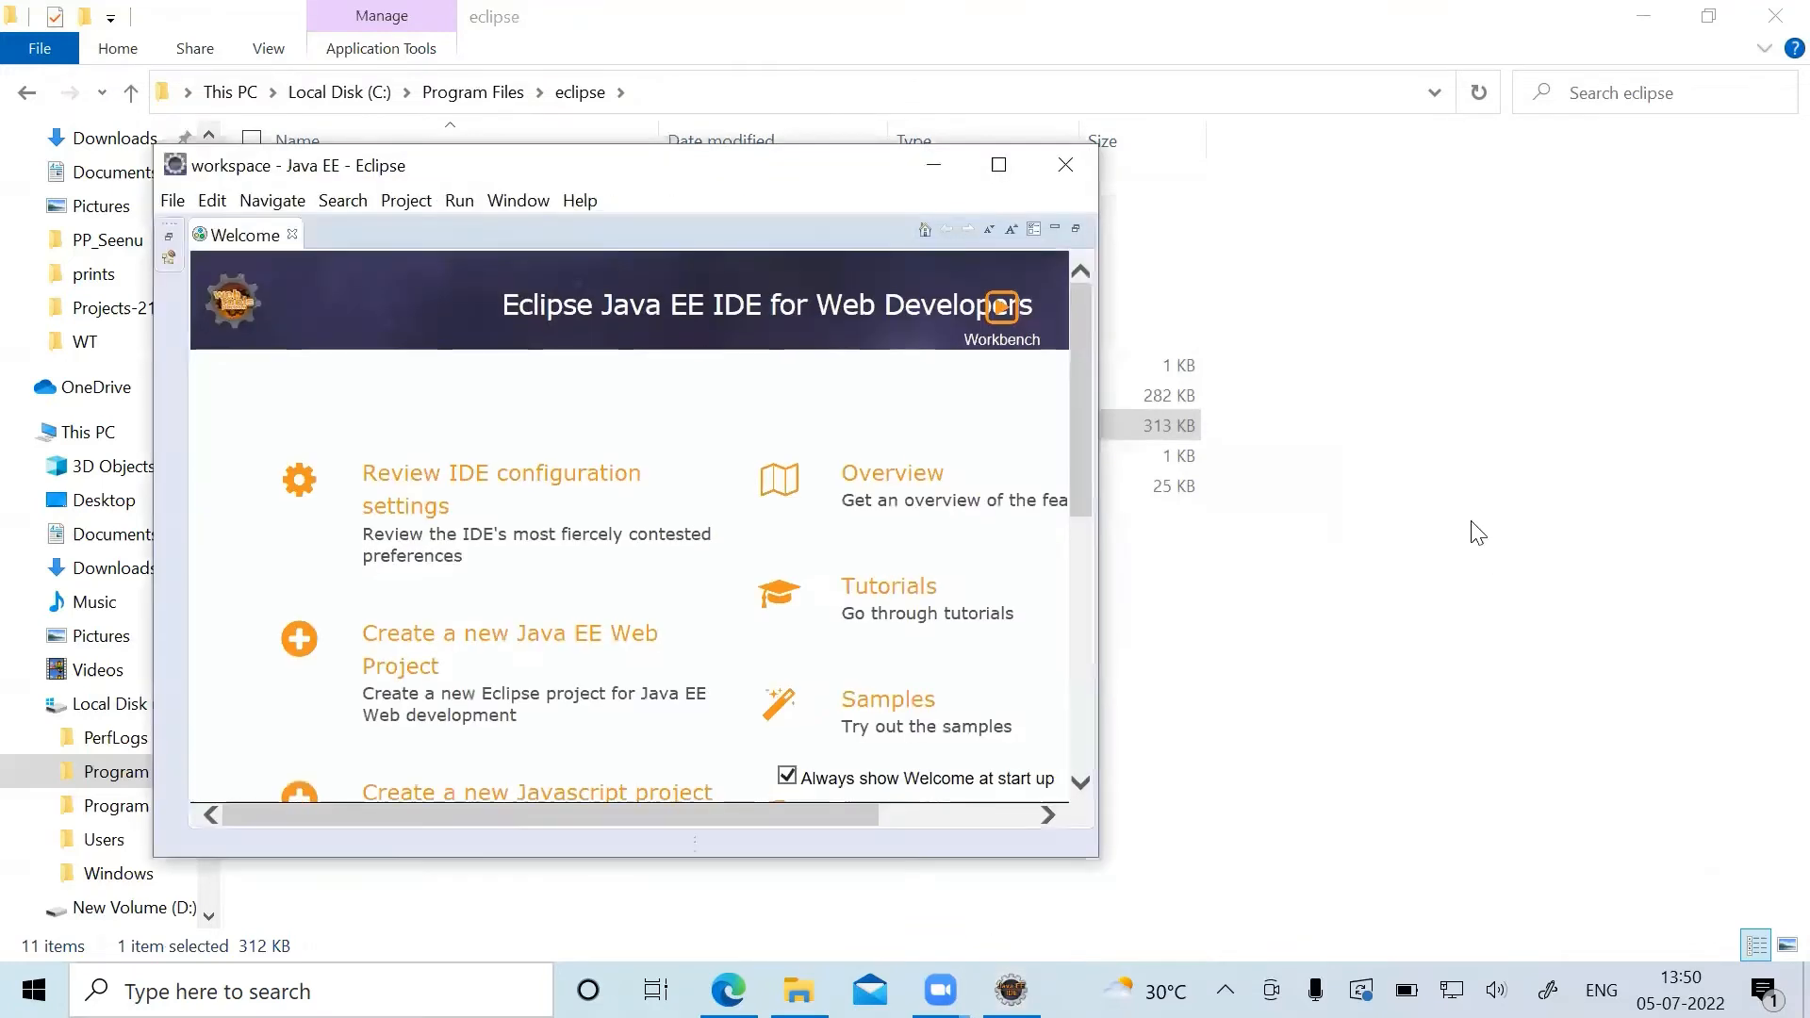
pyautogui.click(998, 165)
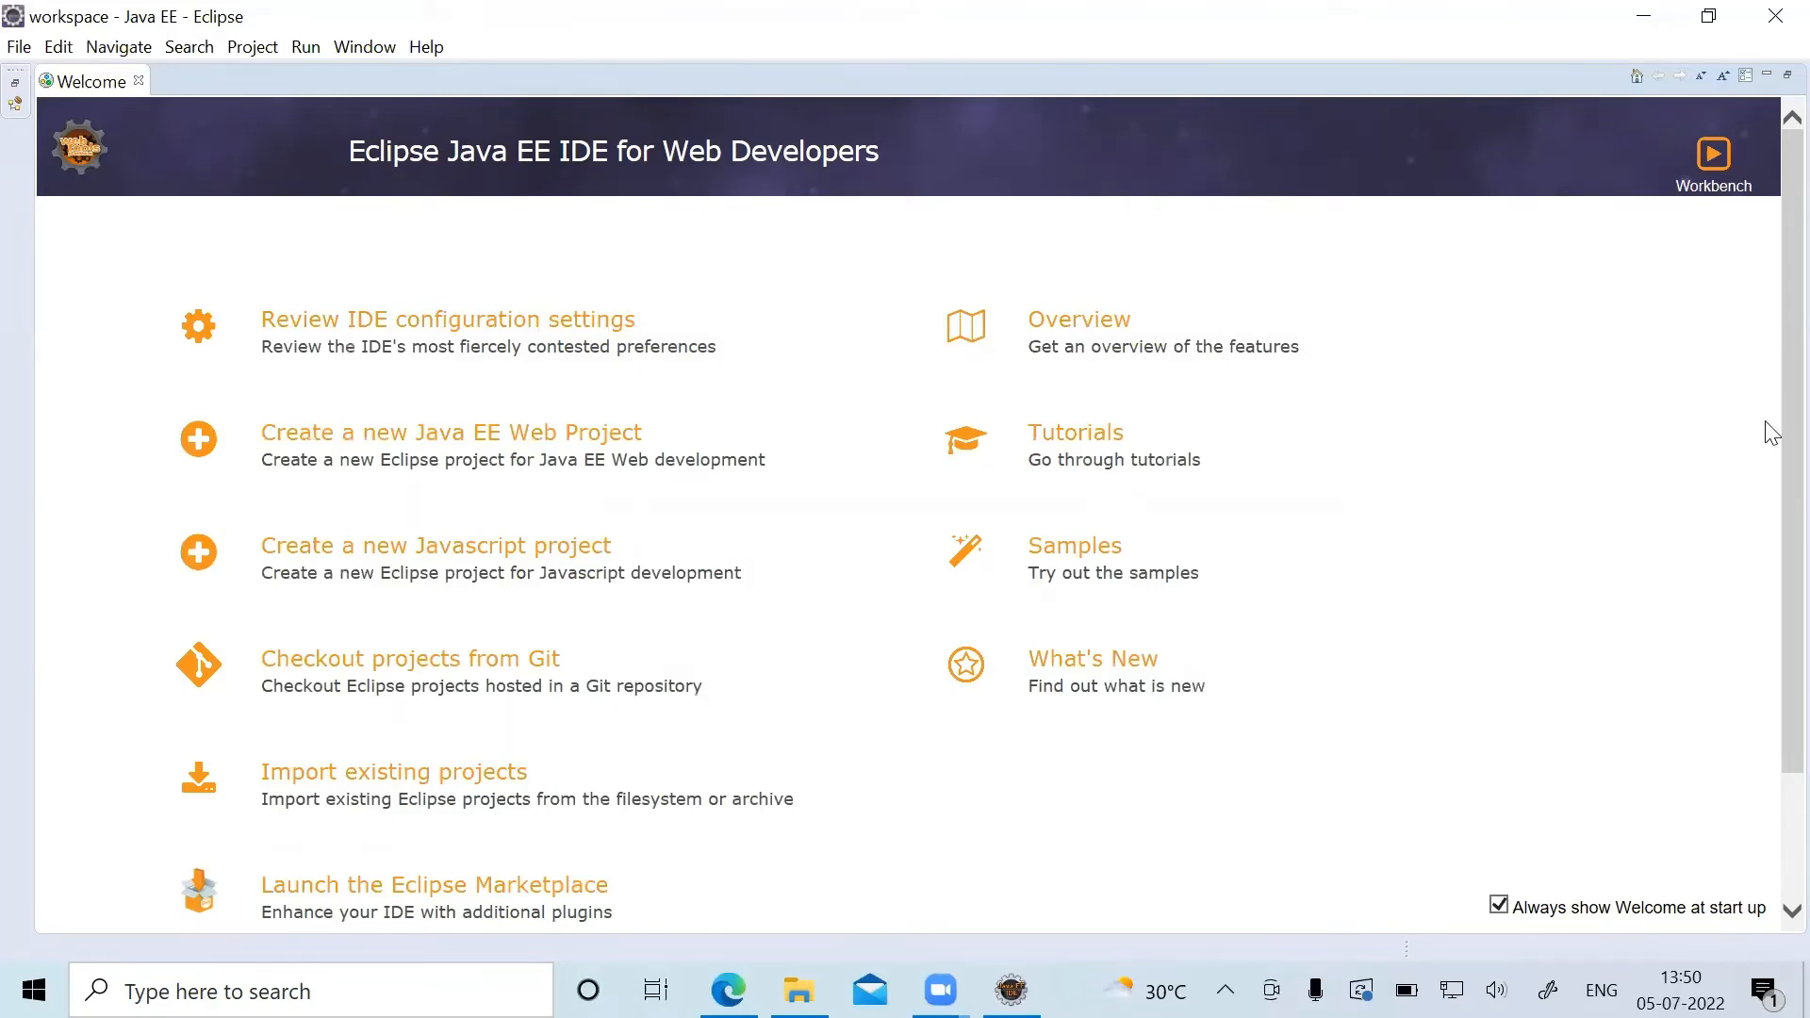
# Turn off showing Welcome at start up, and close the Welcome, Outline and Task List views.
pyautogui.scroll(-3, 1770, 433)
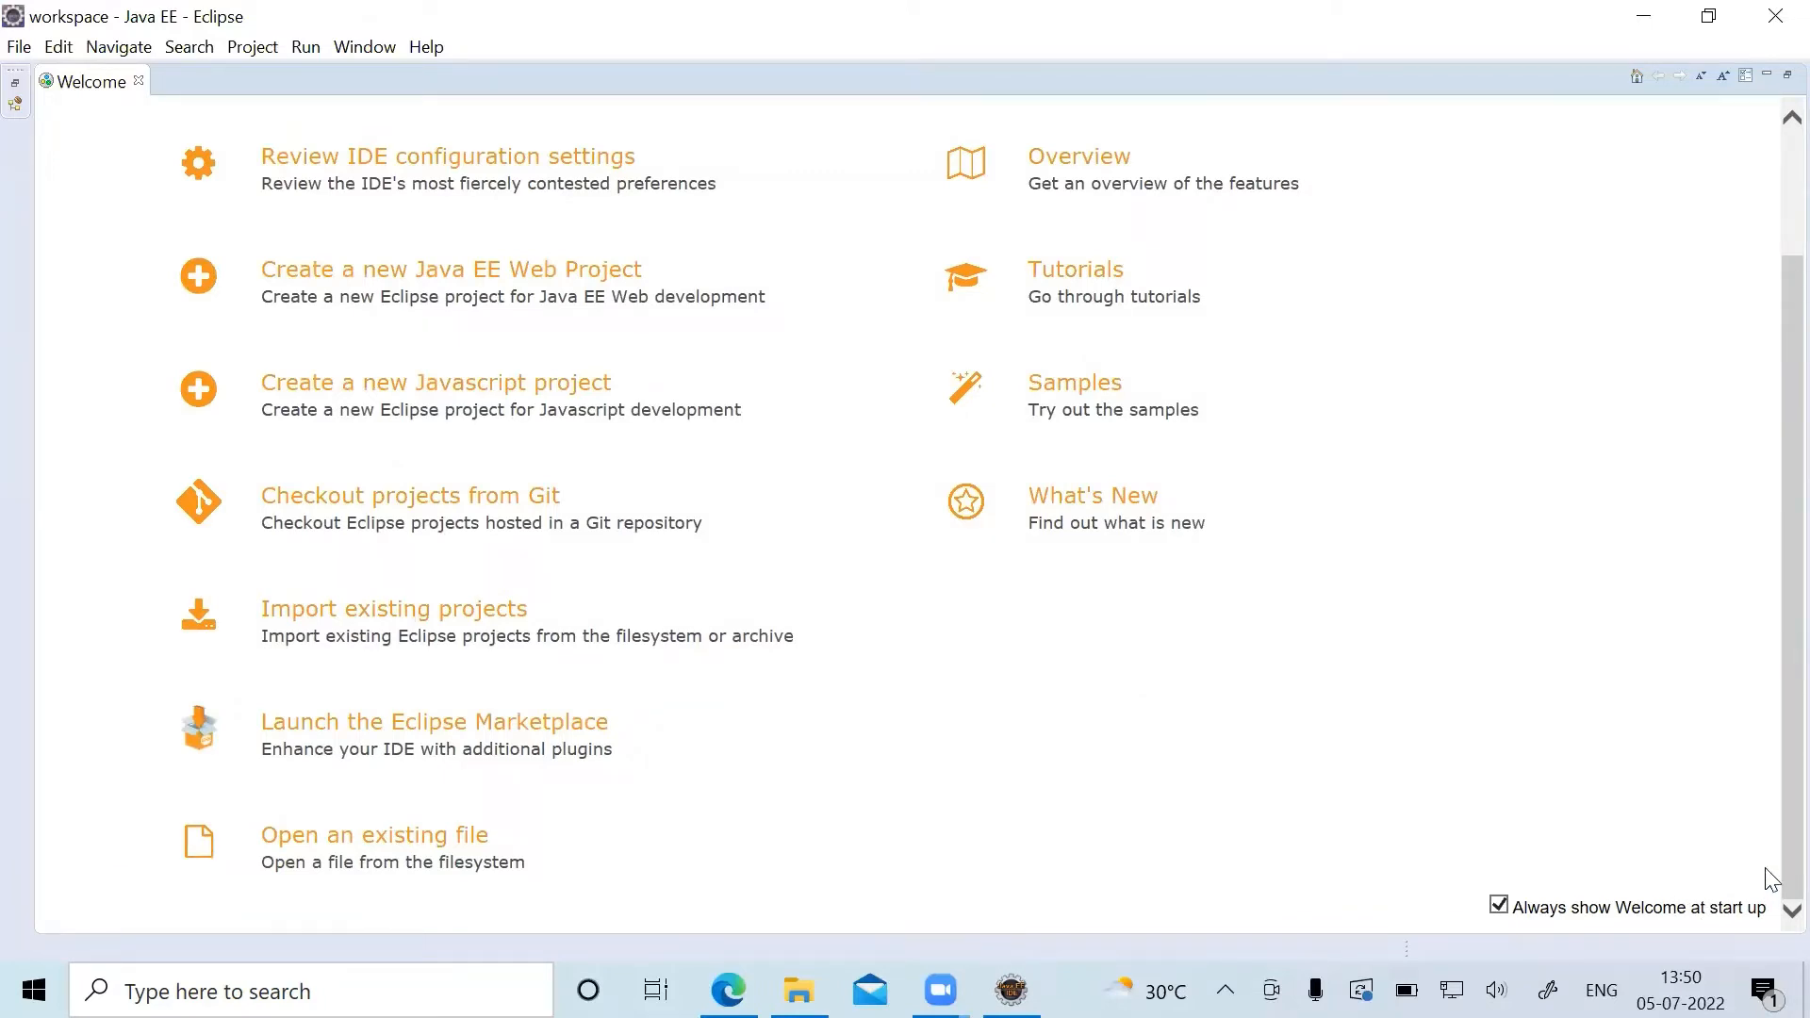
pyautogui.scroll(3, 1767, 781)
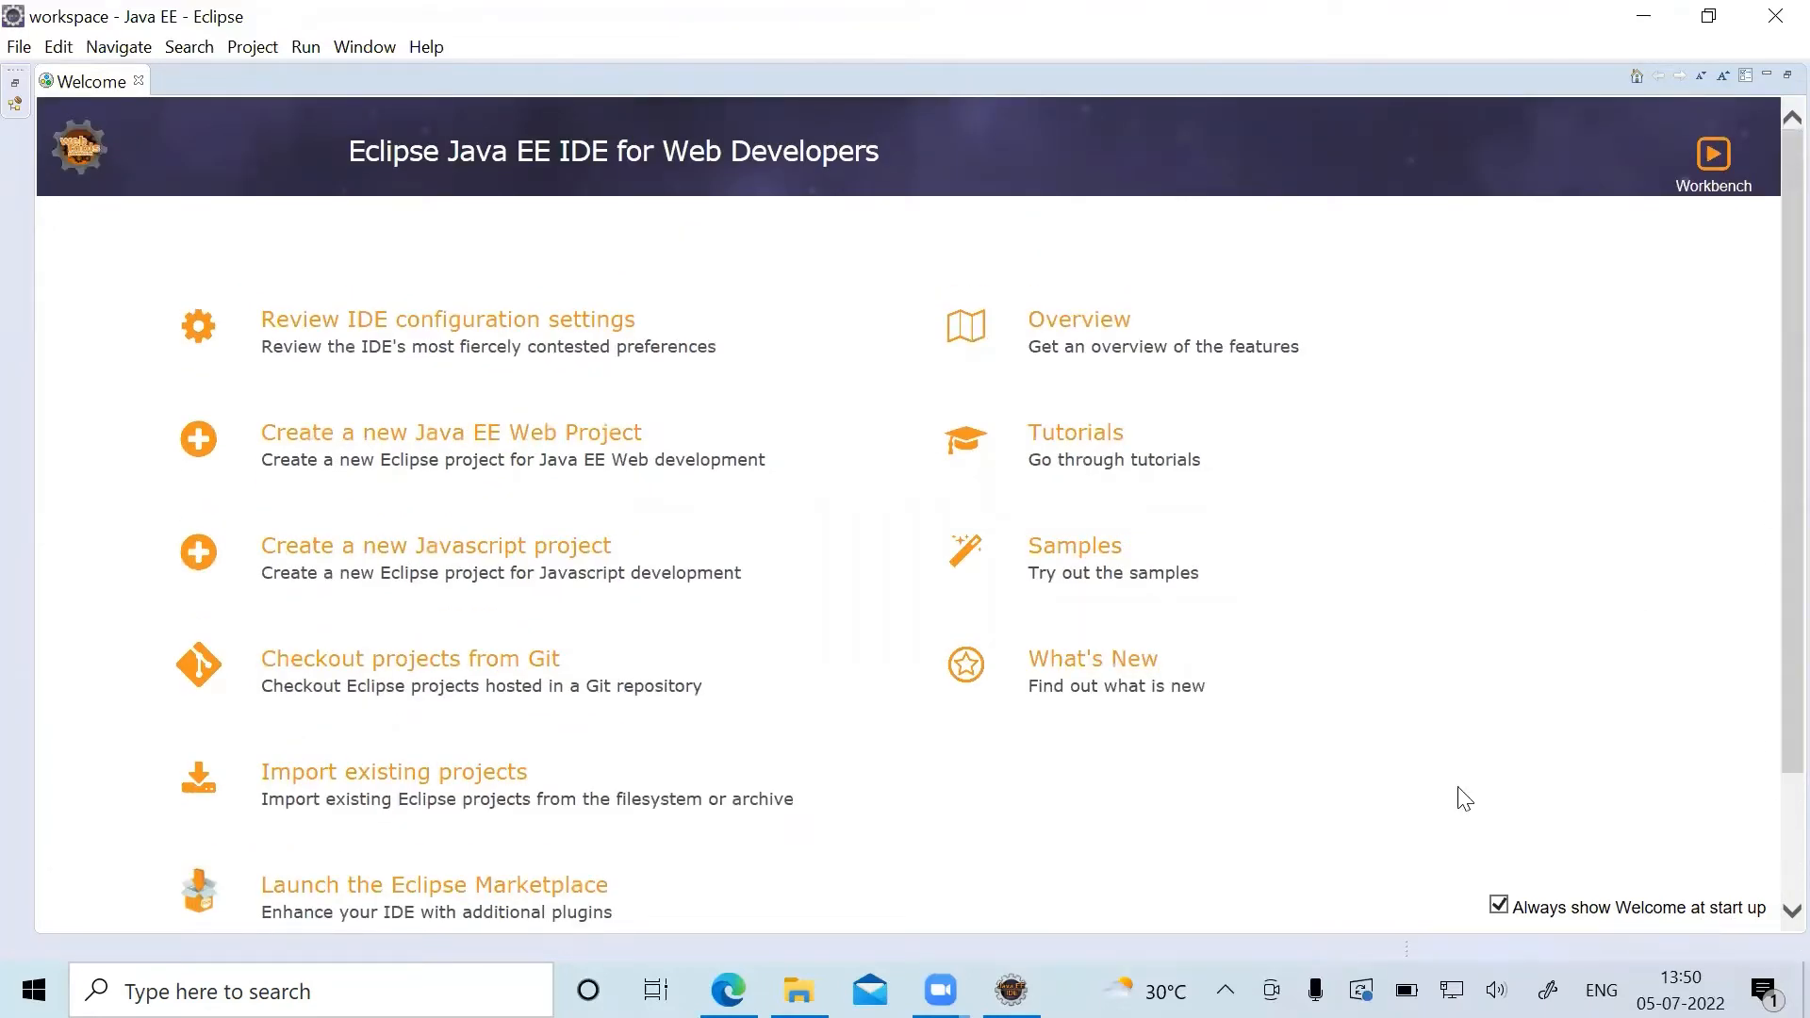
pyautogui.click(1498, 905)
pyautogui.click(139, 81)
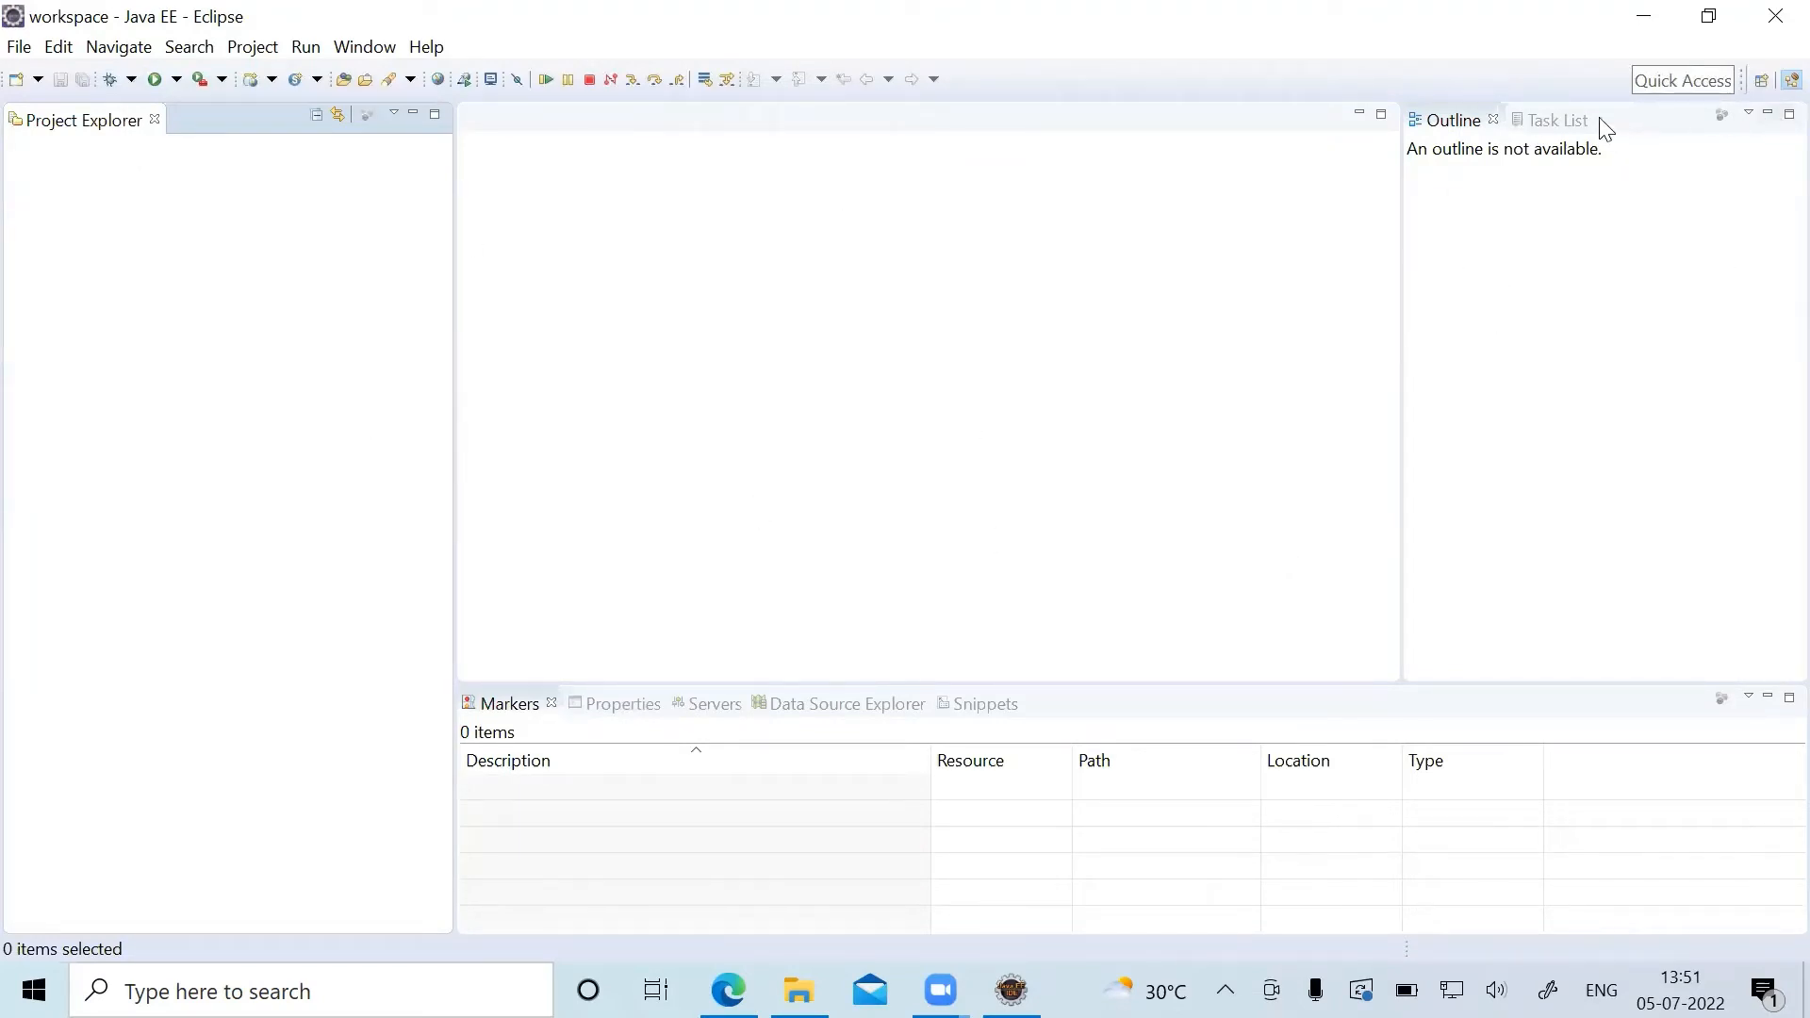
pyautogui.click(1495, 120)
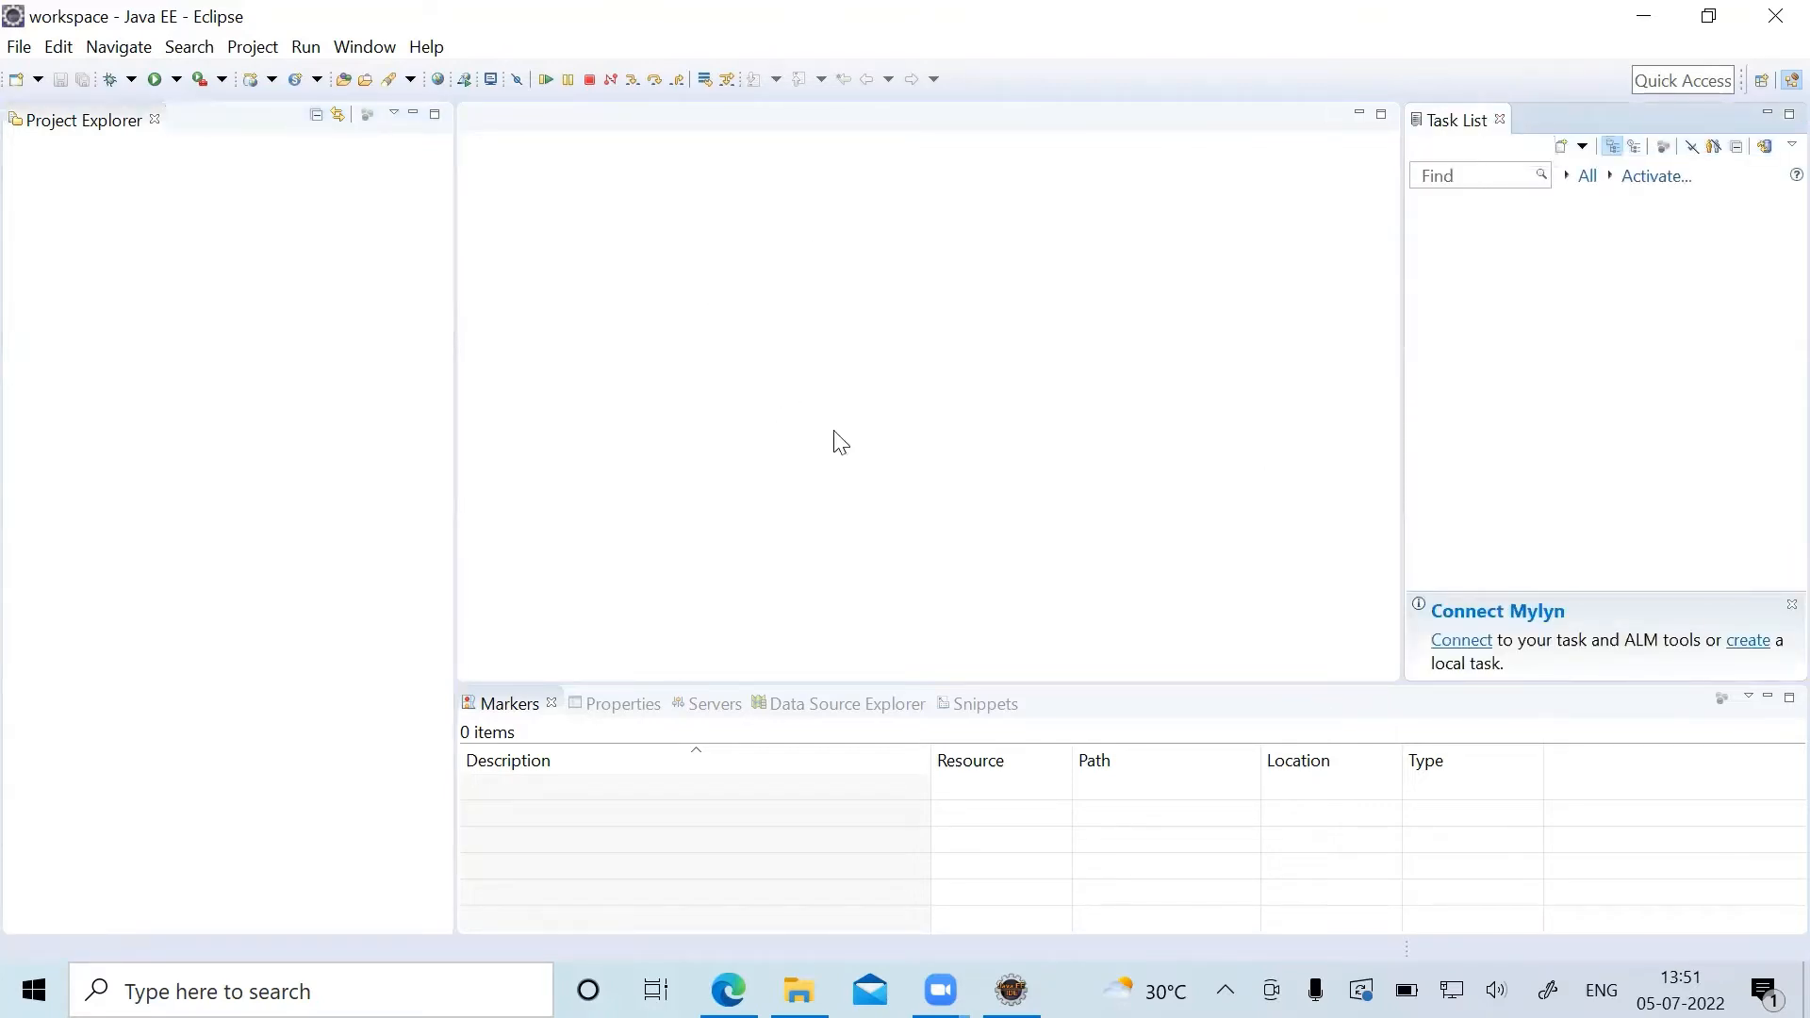
pyautogui.click(1500, 119)
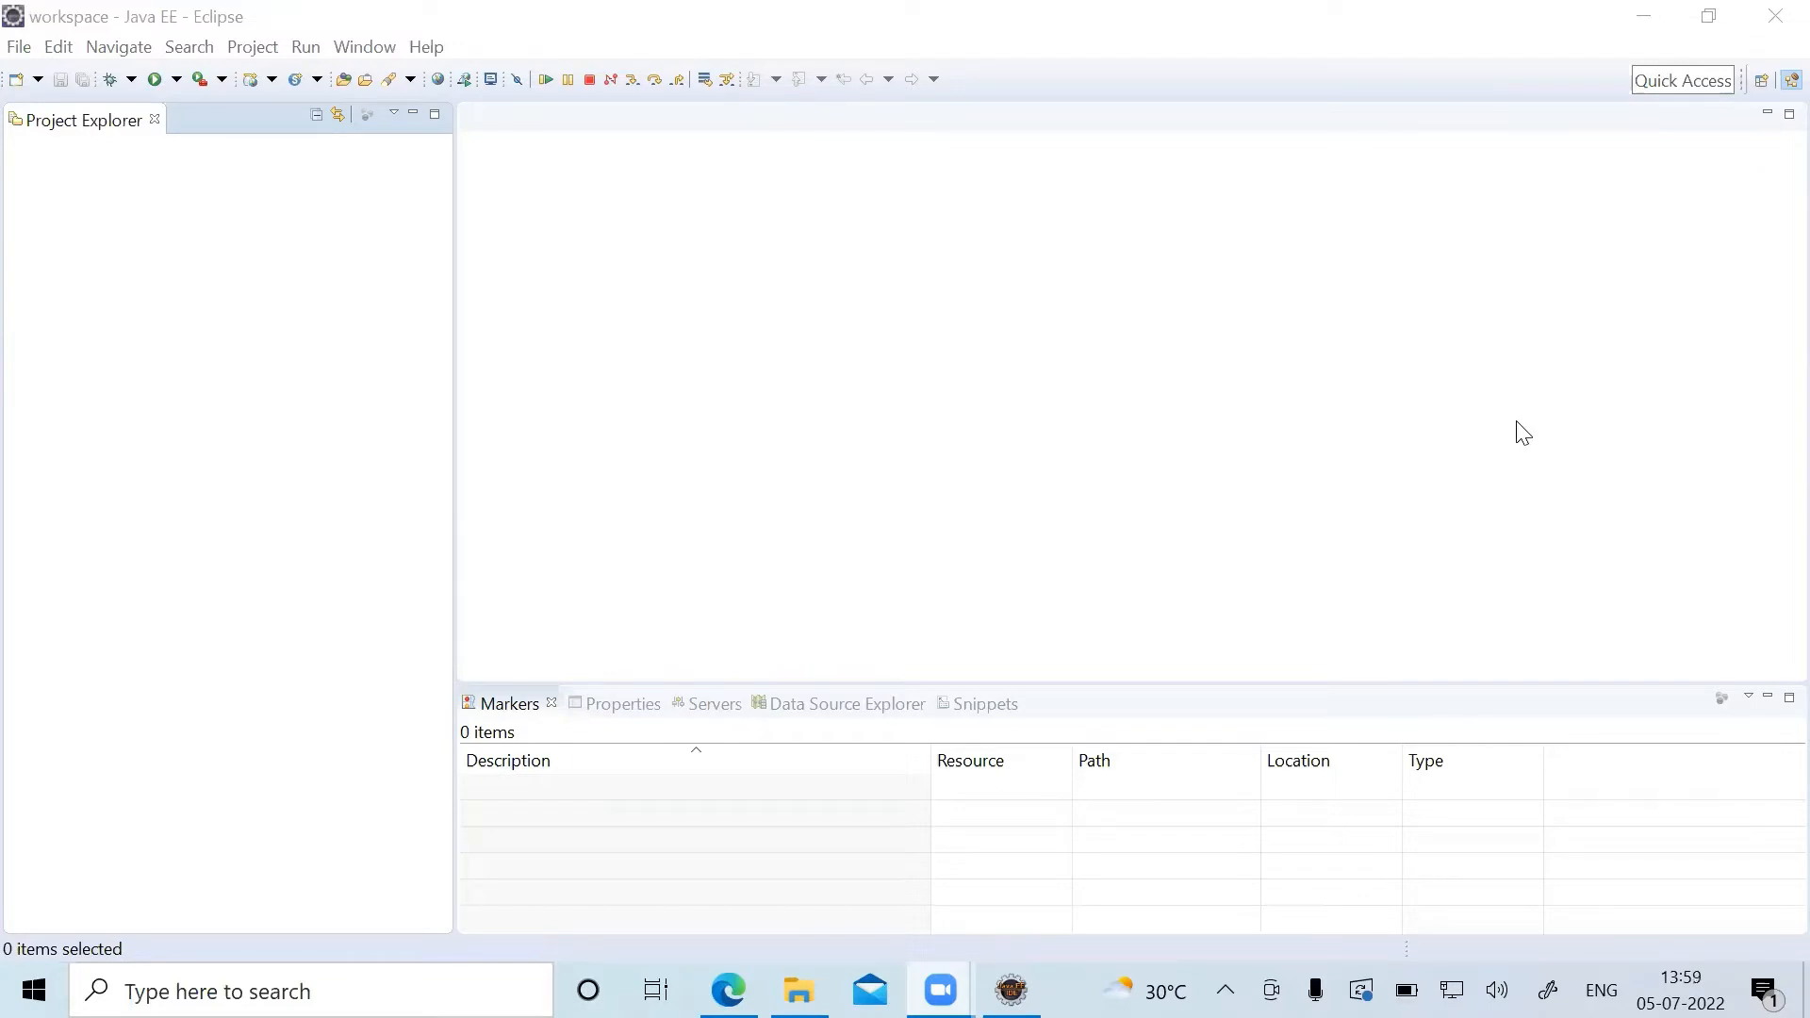
# Start a new Java Project through the wizard selection and name the project Demo.
pyautogui.click(22, 49)
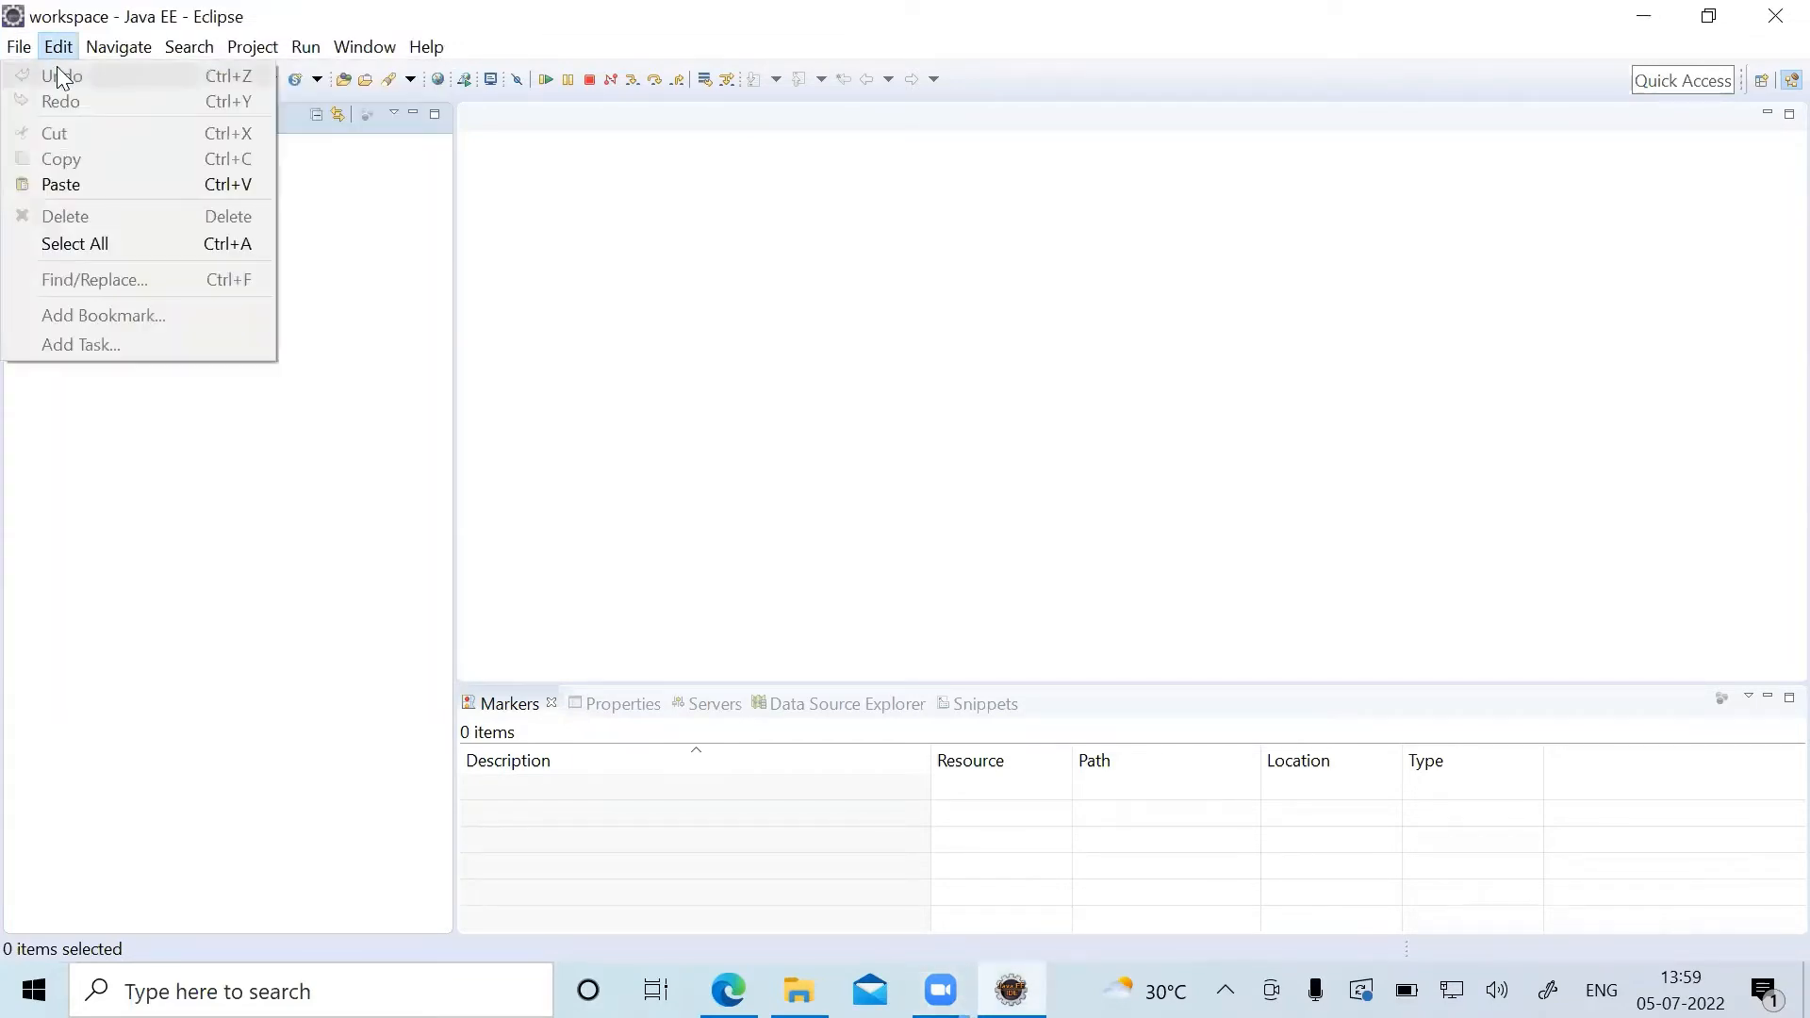
pyautogui.moveTo(29, 83)
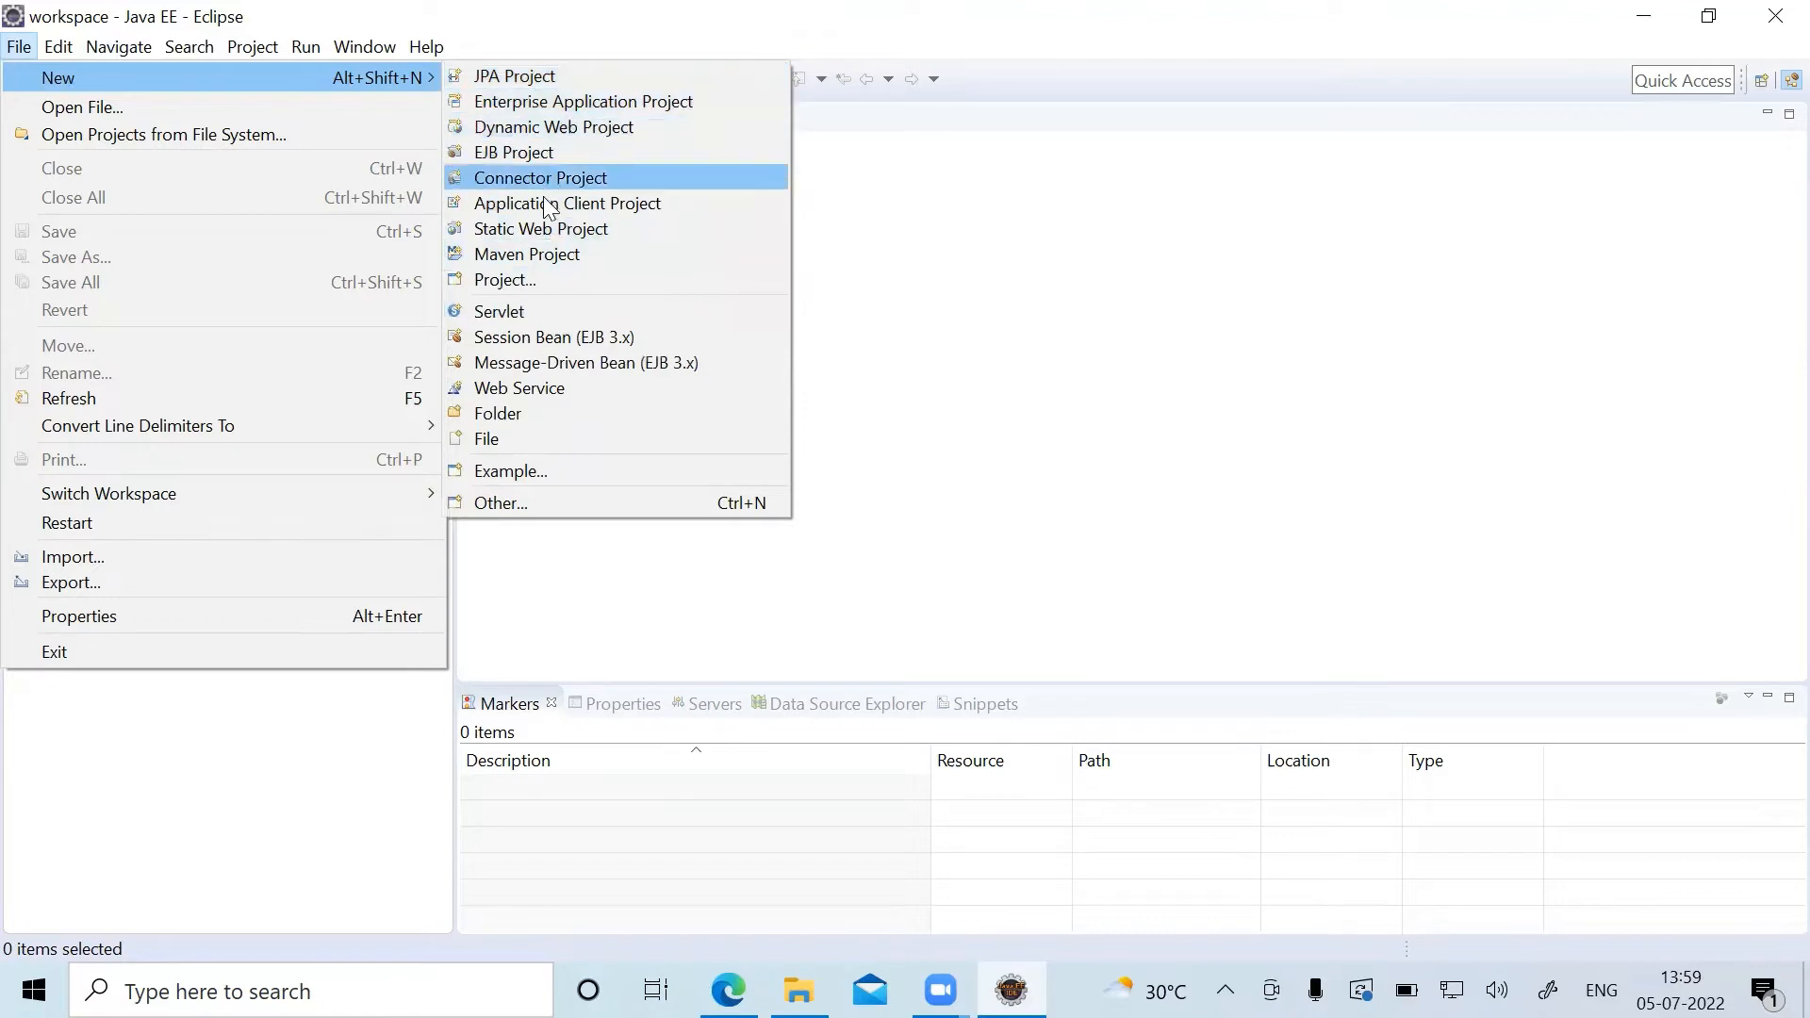
pyautogui.click(543, 505)
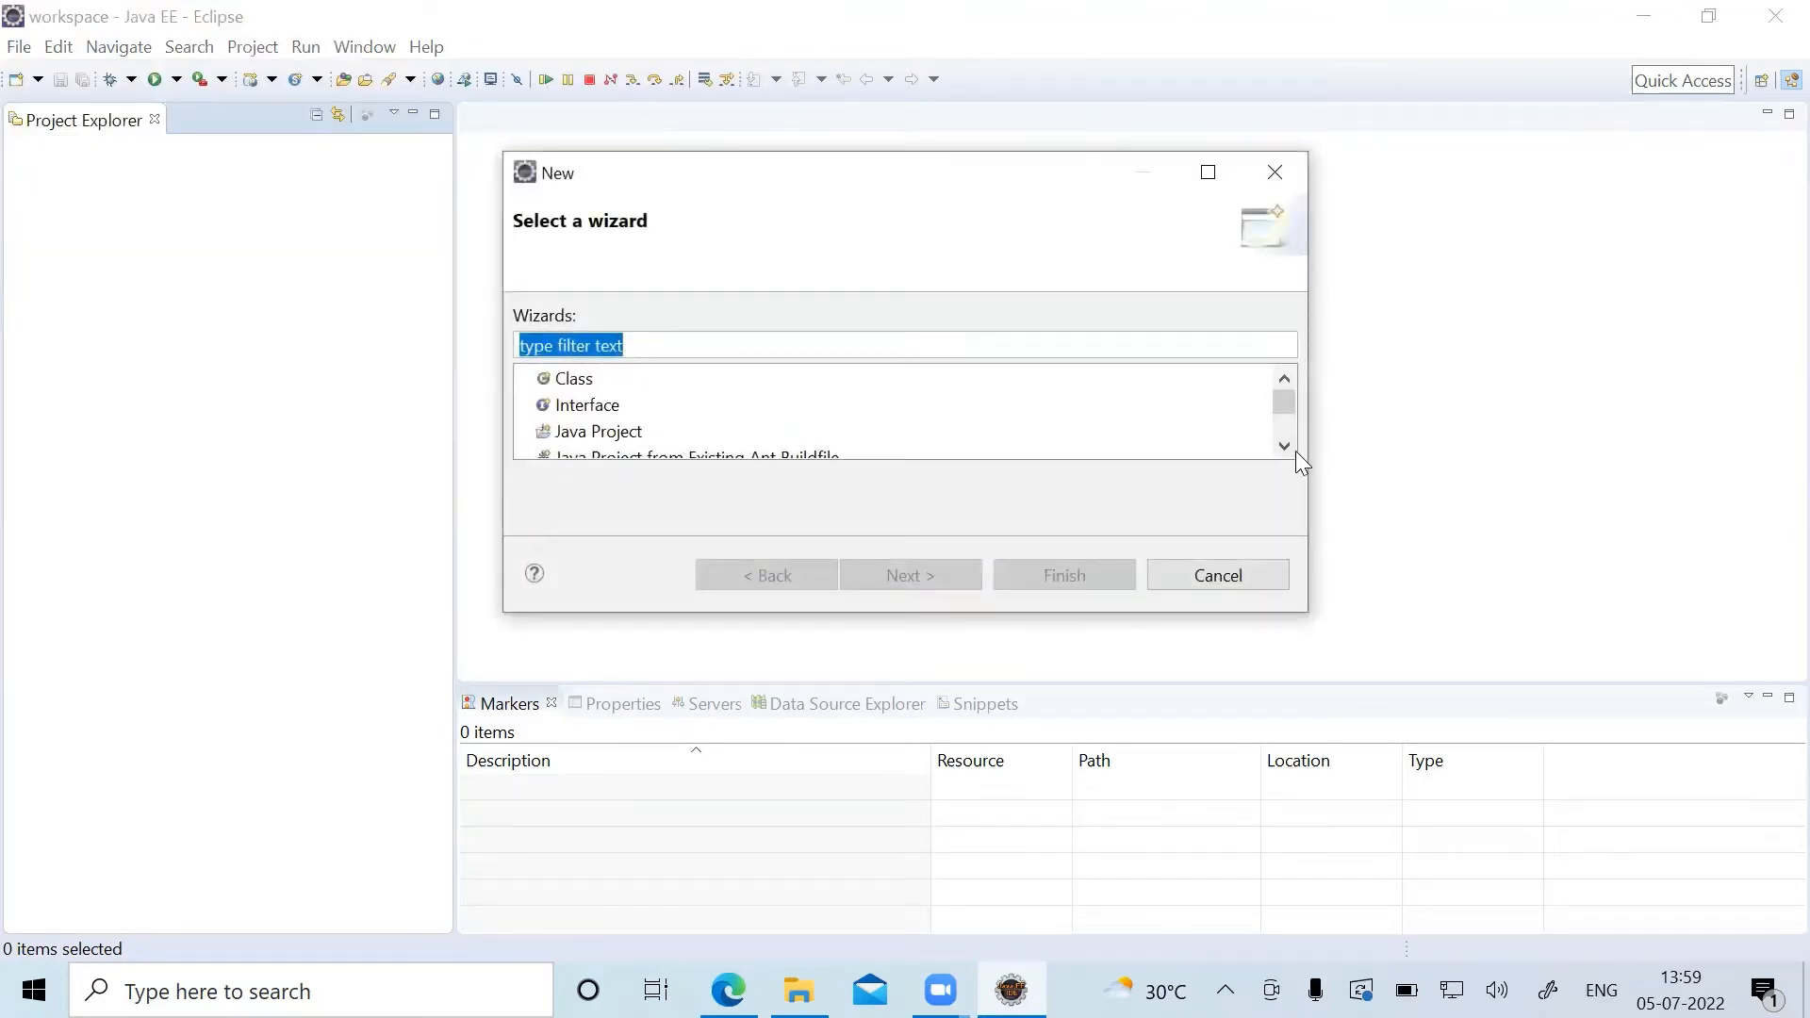
pyautogui.click(1286, 446)
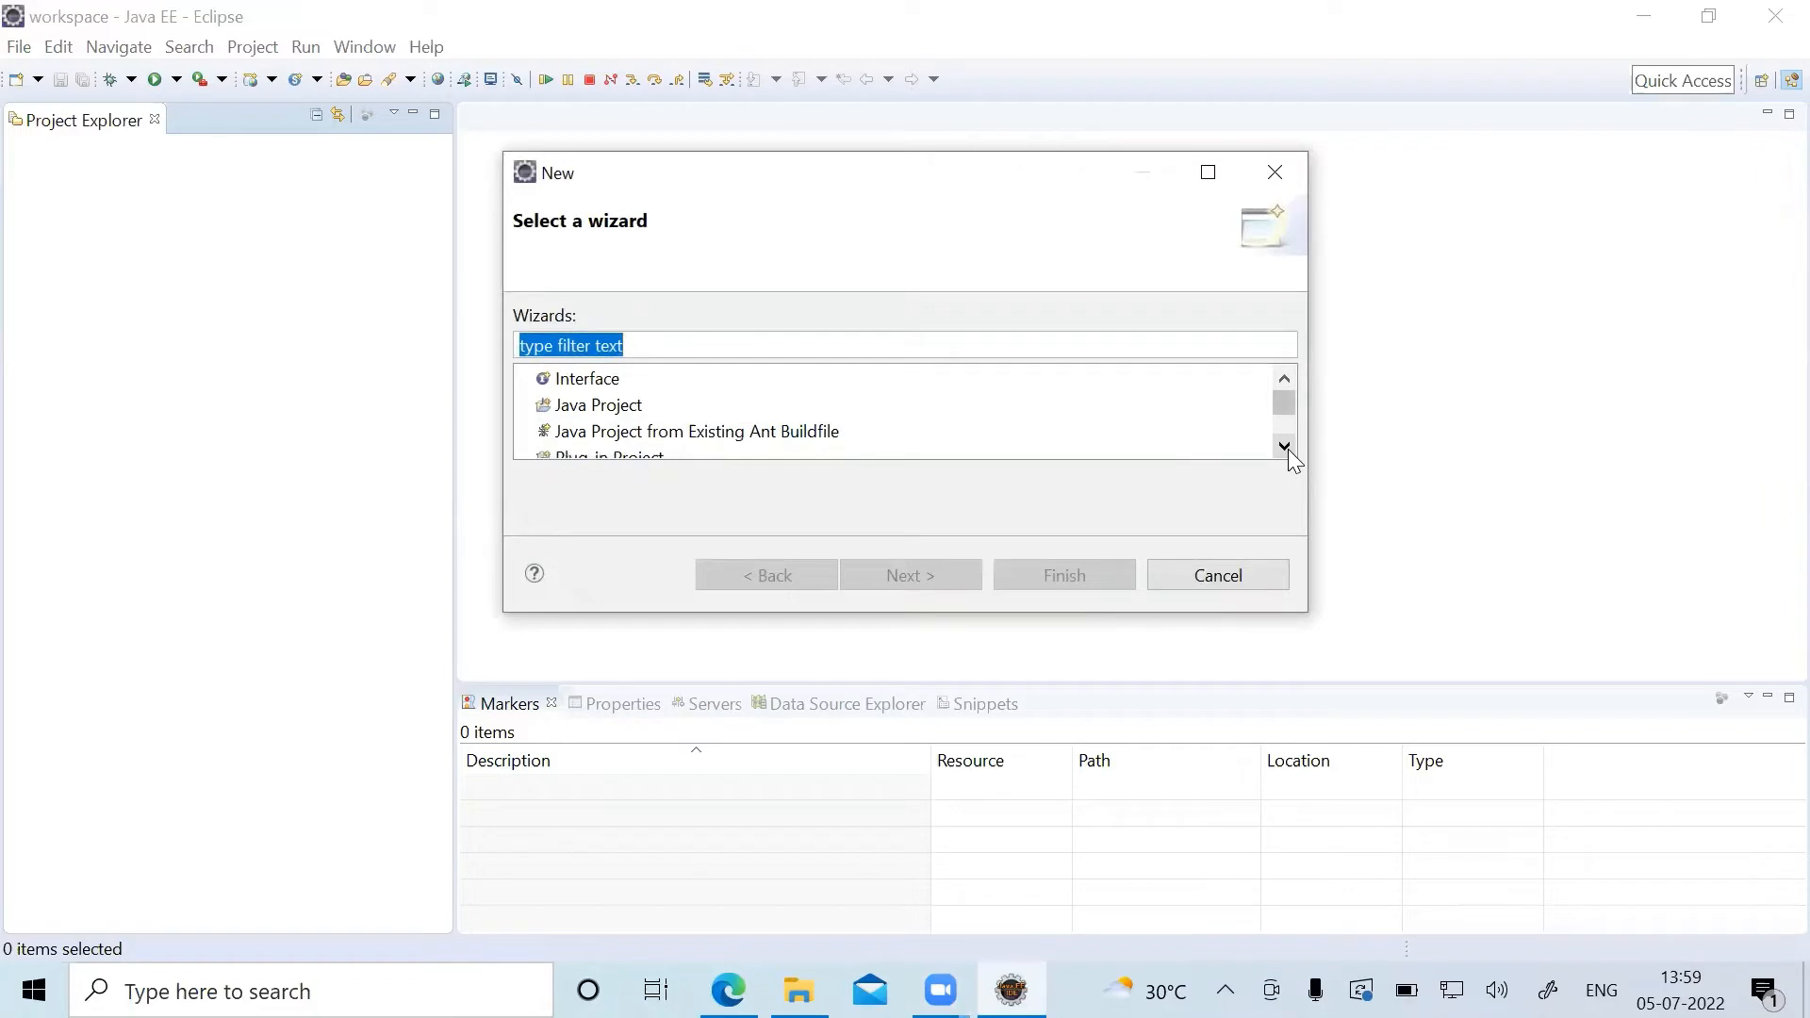
pyautogui.click(622, 412)
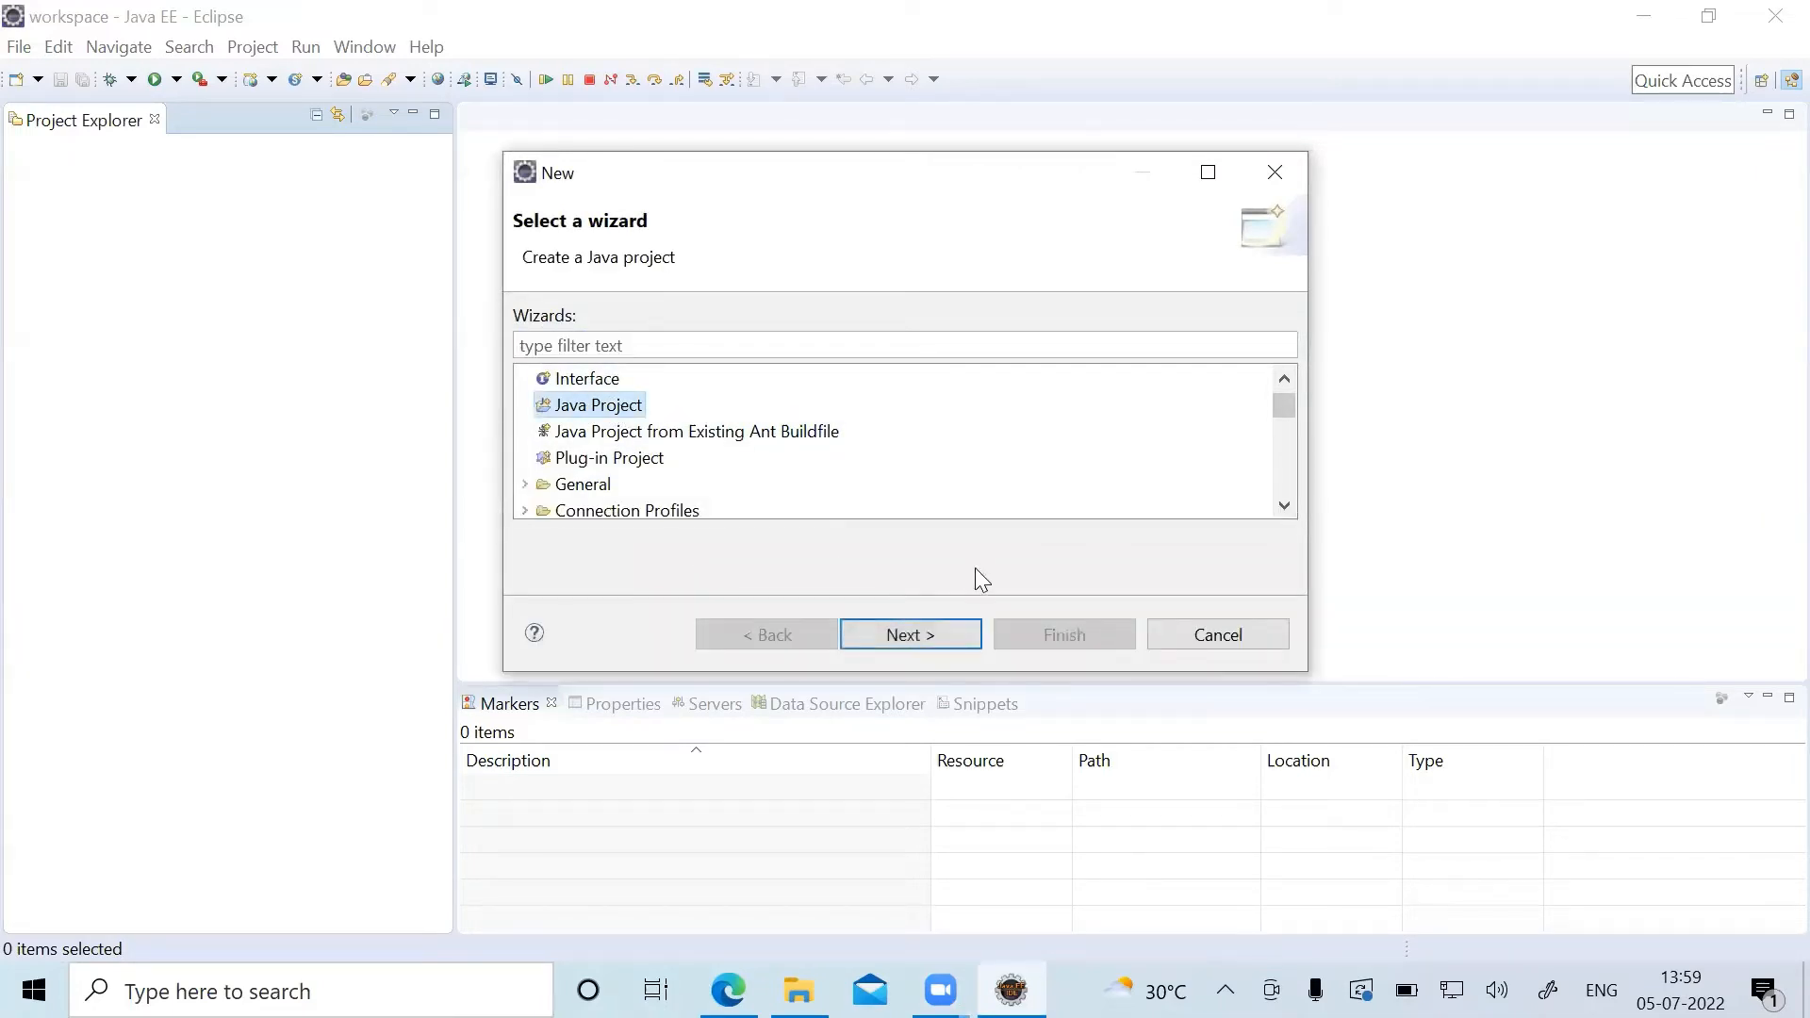
pyautogui.click(926, 633)
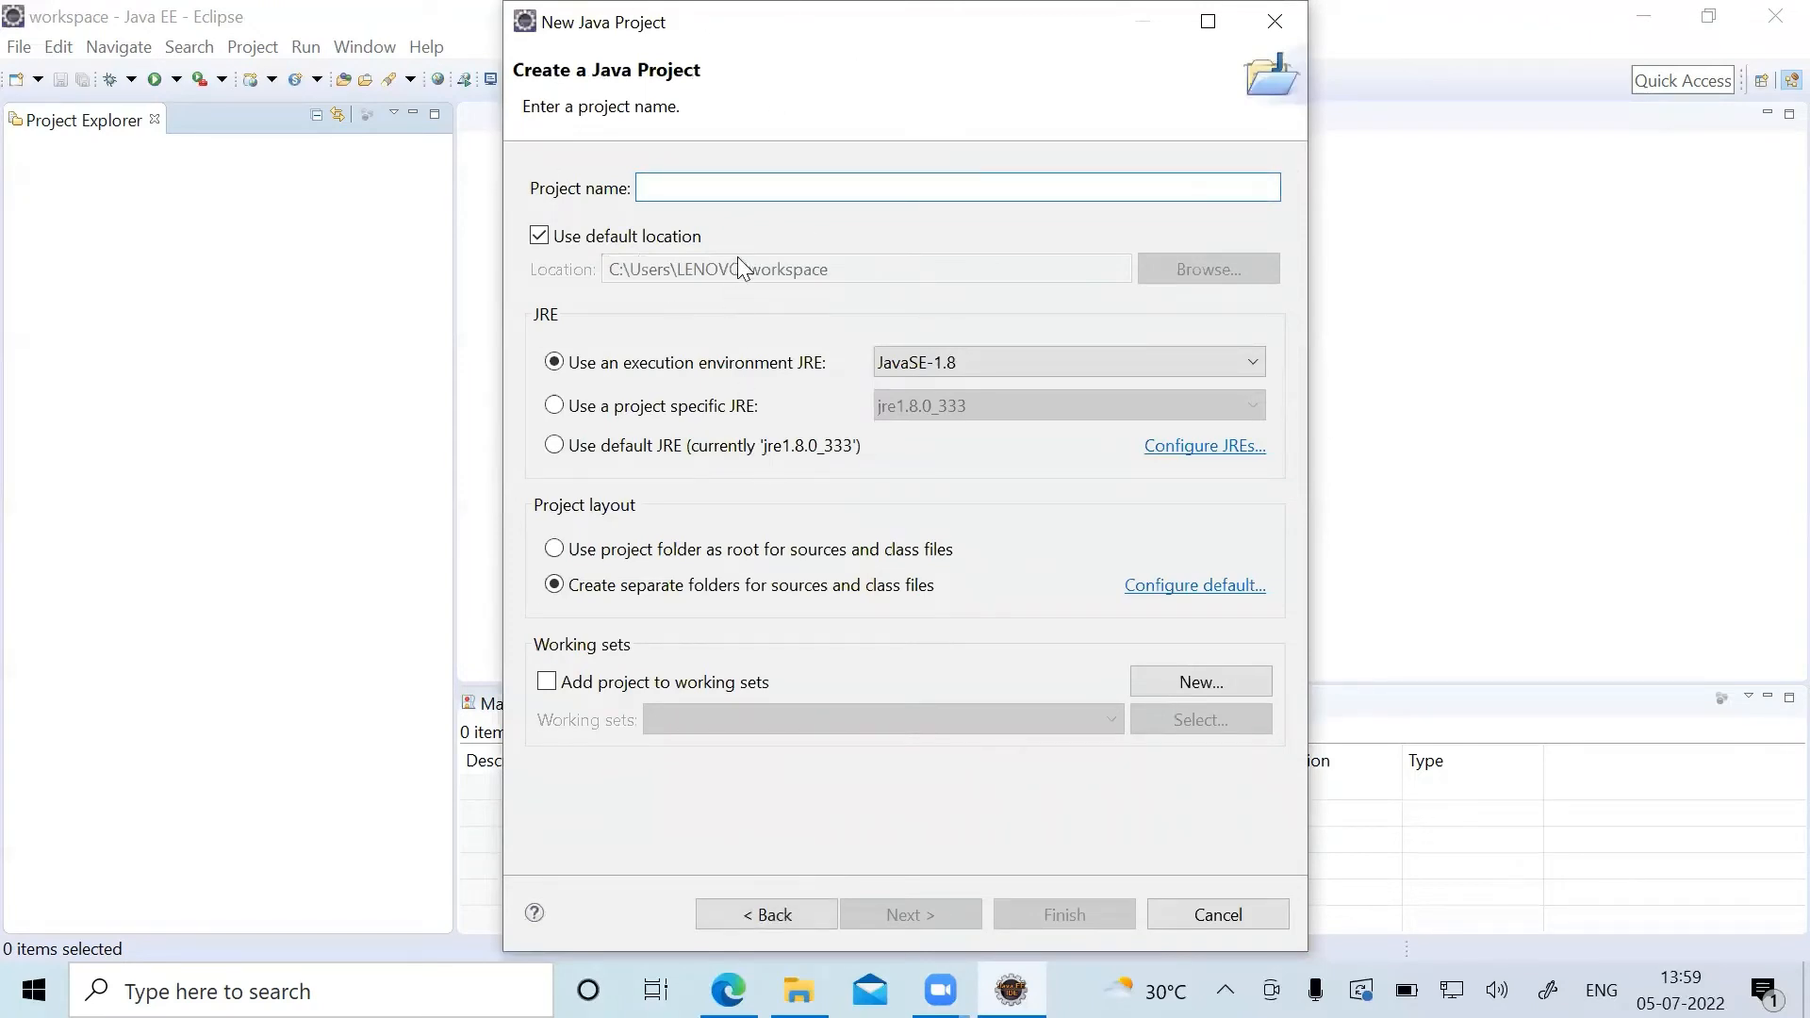
pyautogui.write('D')
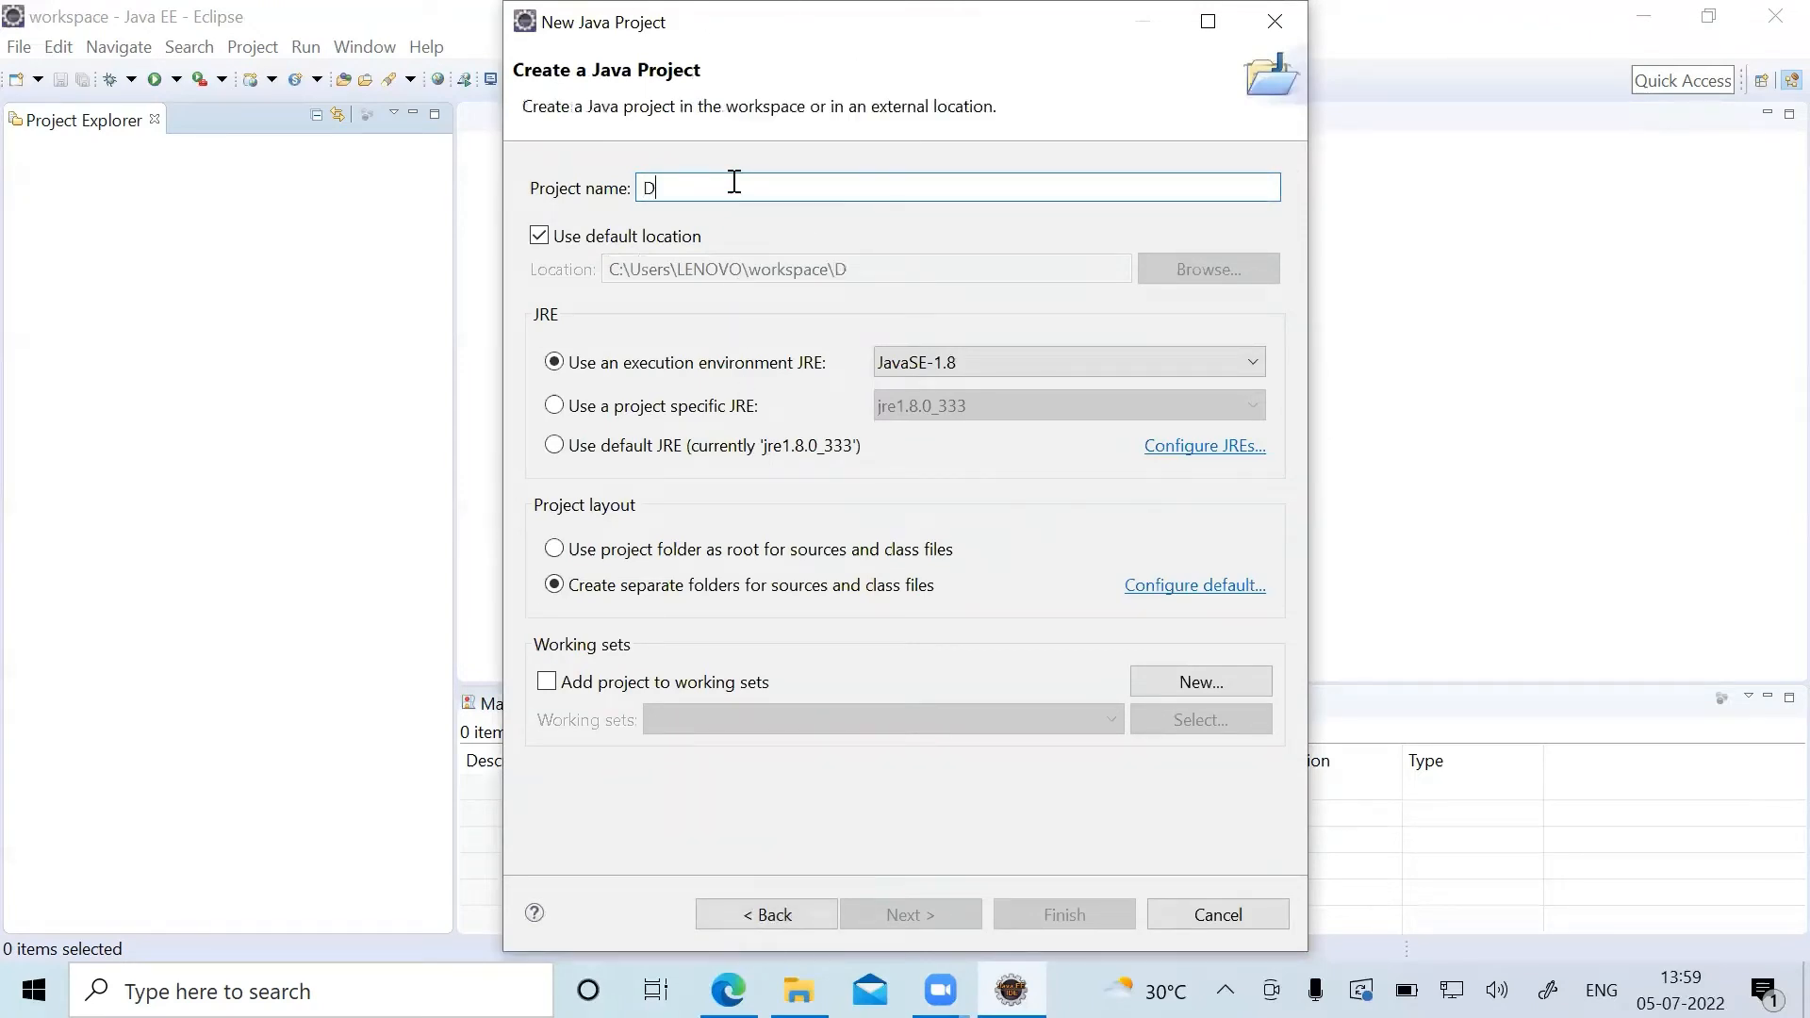
pyautogui.write('emo')
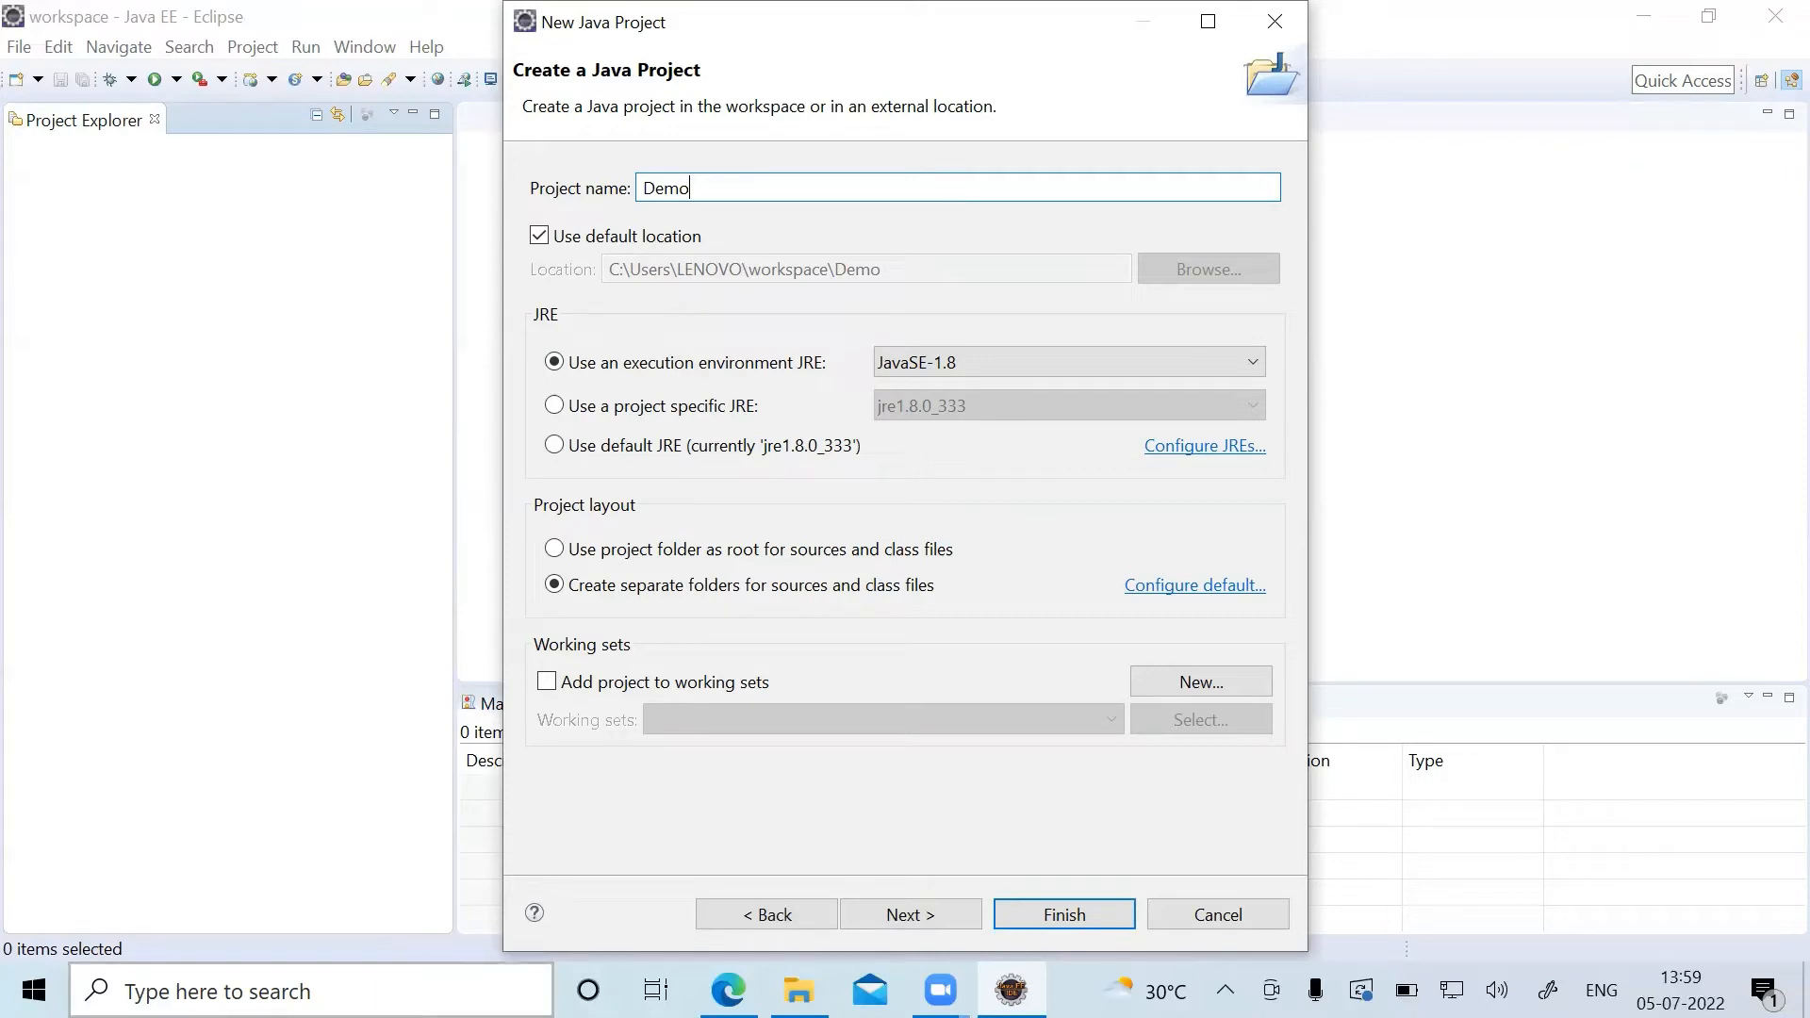
# Check the installed Java version by running java -version in Command Prompt, and close the prompt window.
pyautogui.click(400, 986)
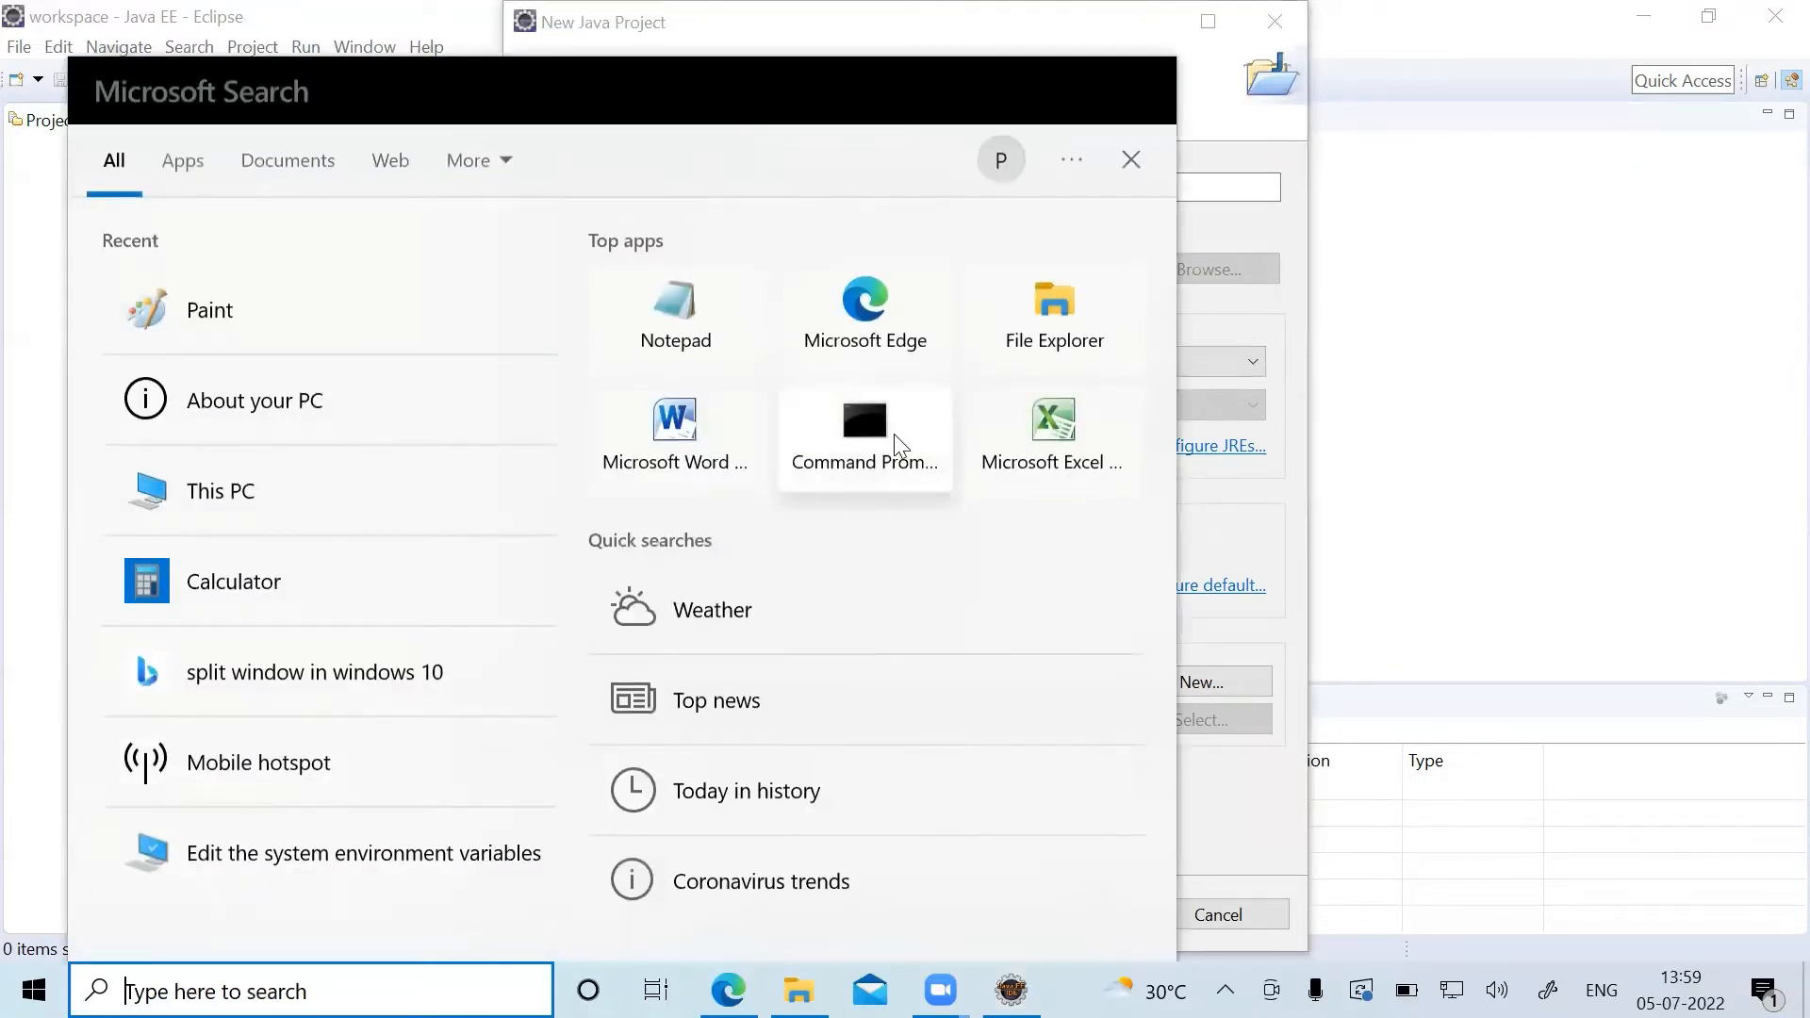
pyautogui.click(865, 434)
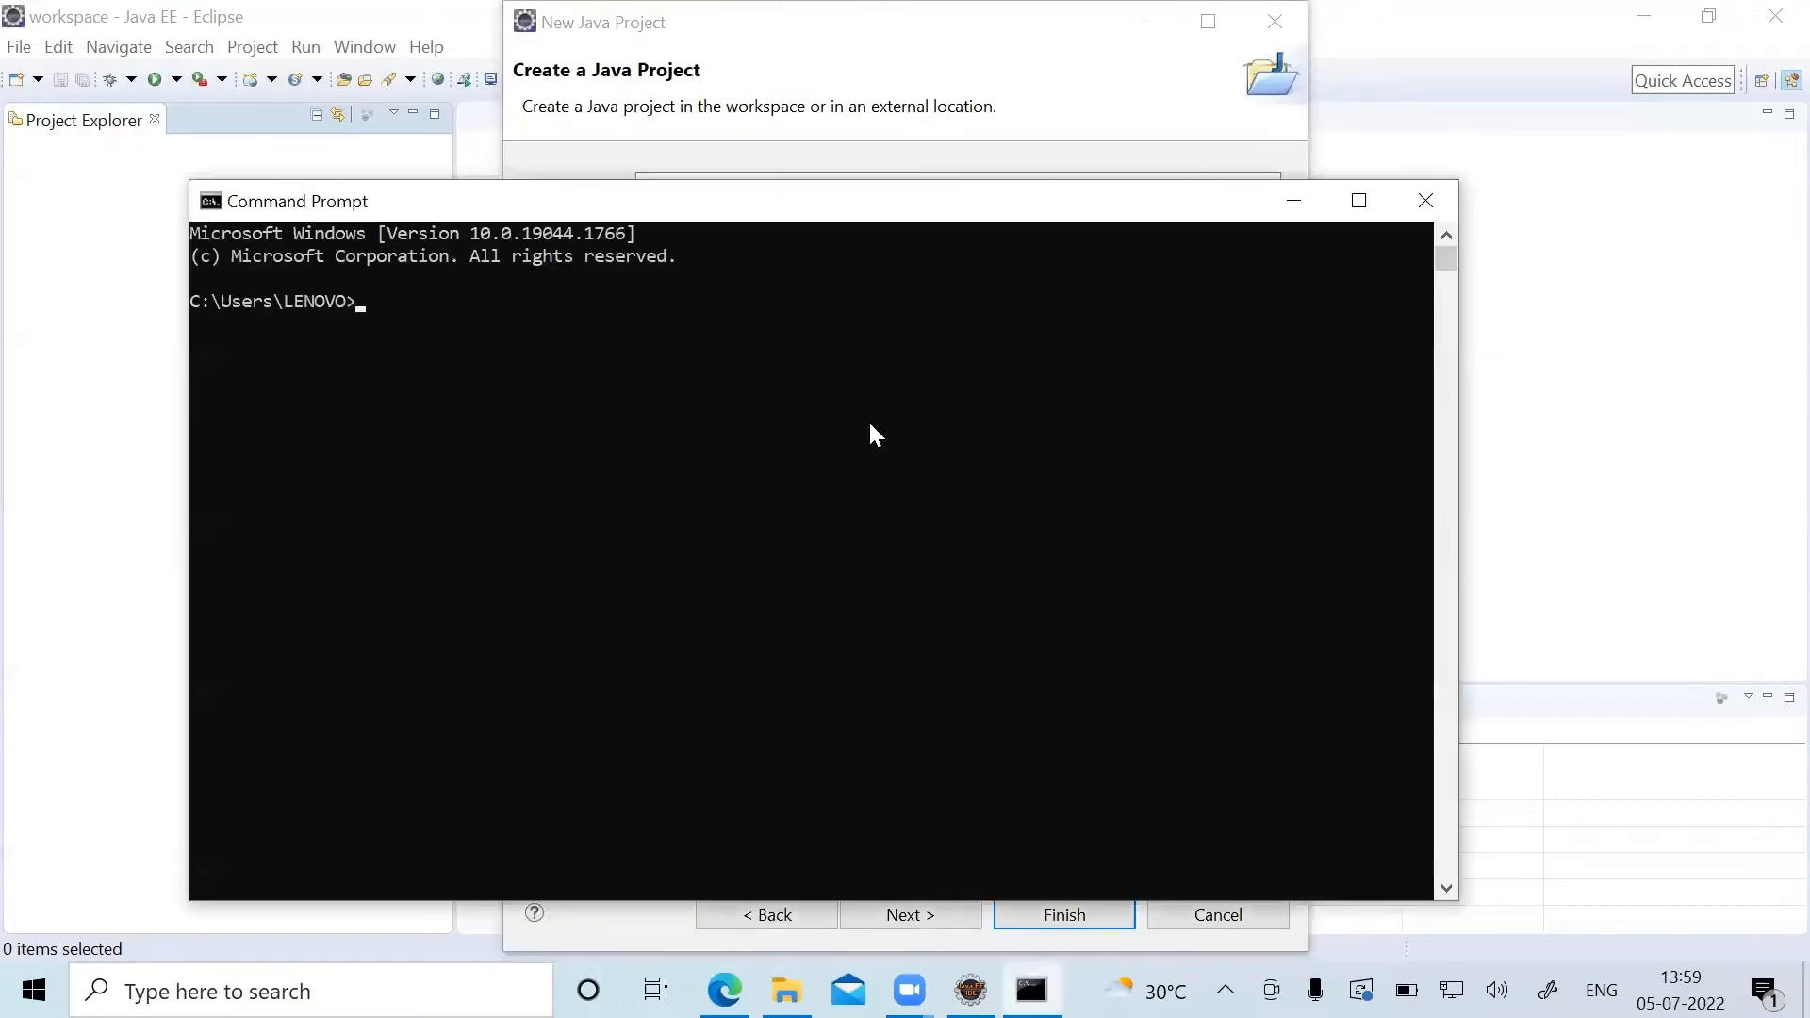
pyautogui.write('java -version')
pyautogui.press('Return')
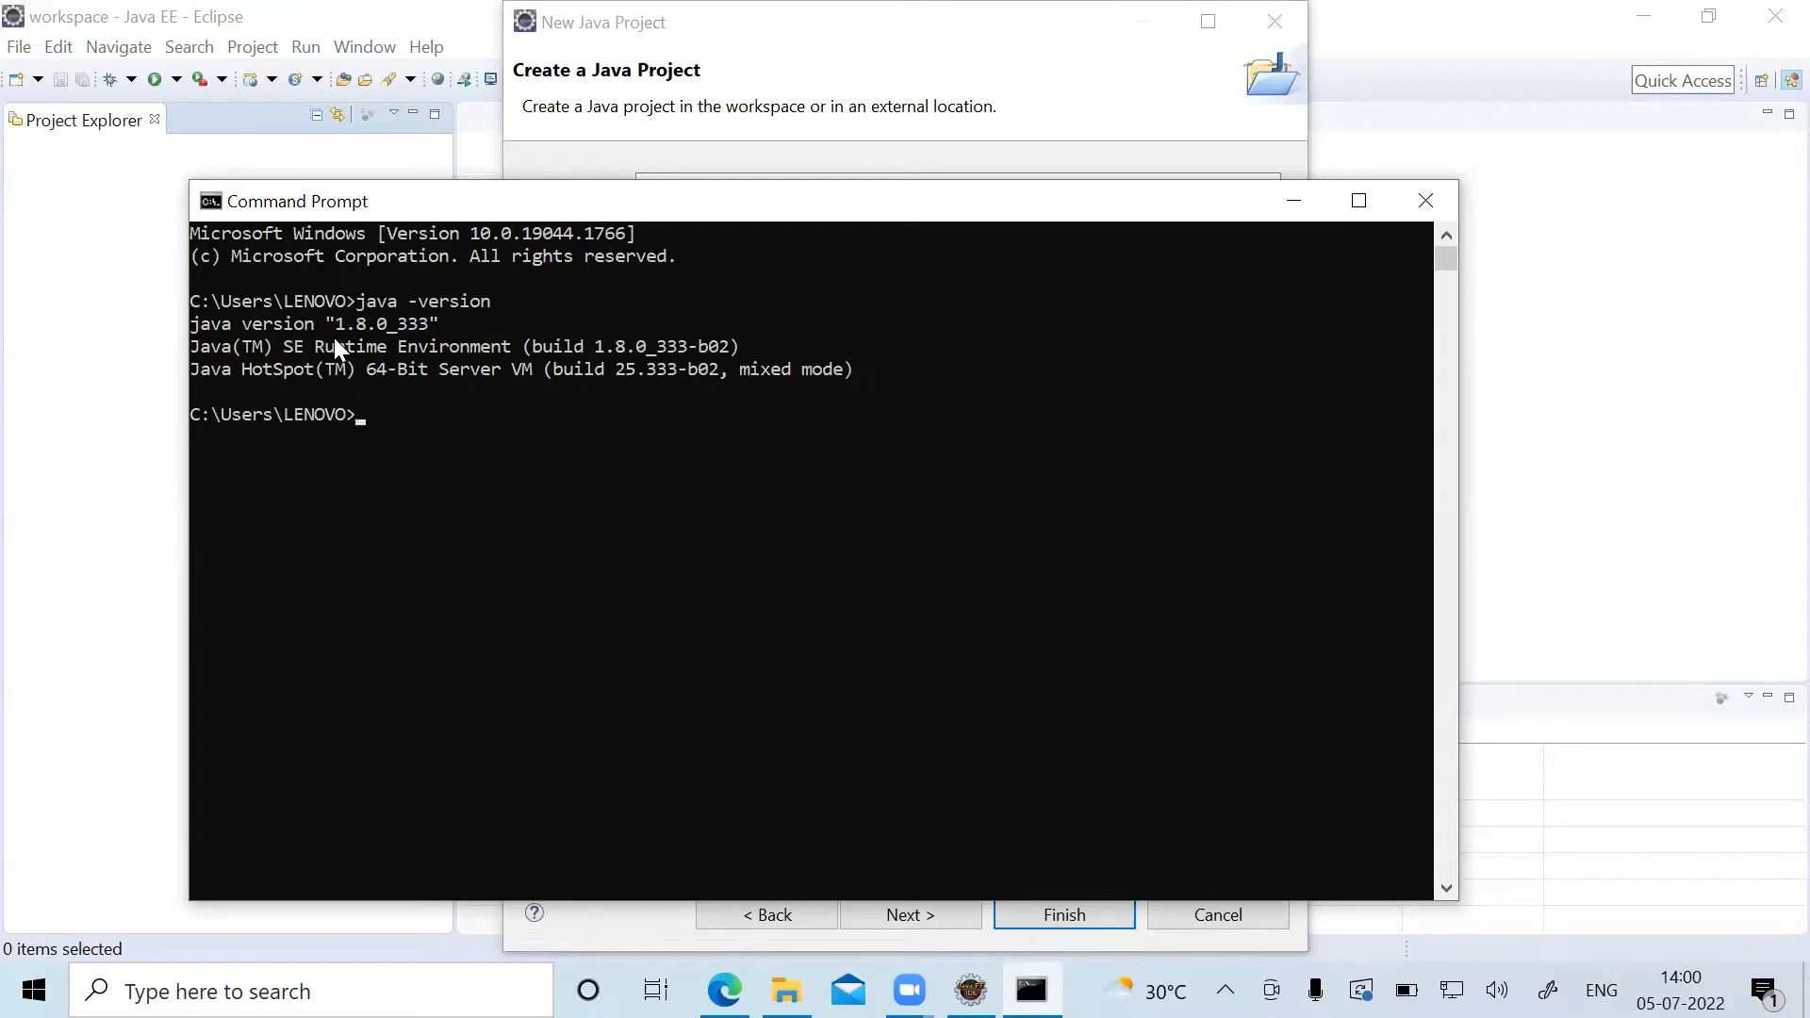
pyautogui.click(1431, 202)
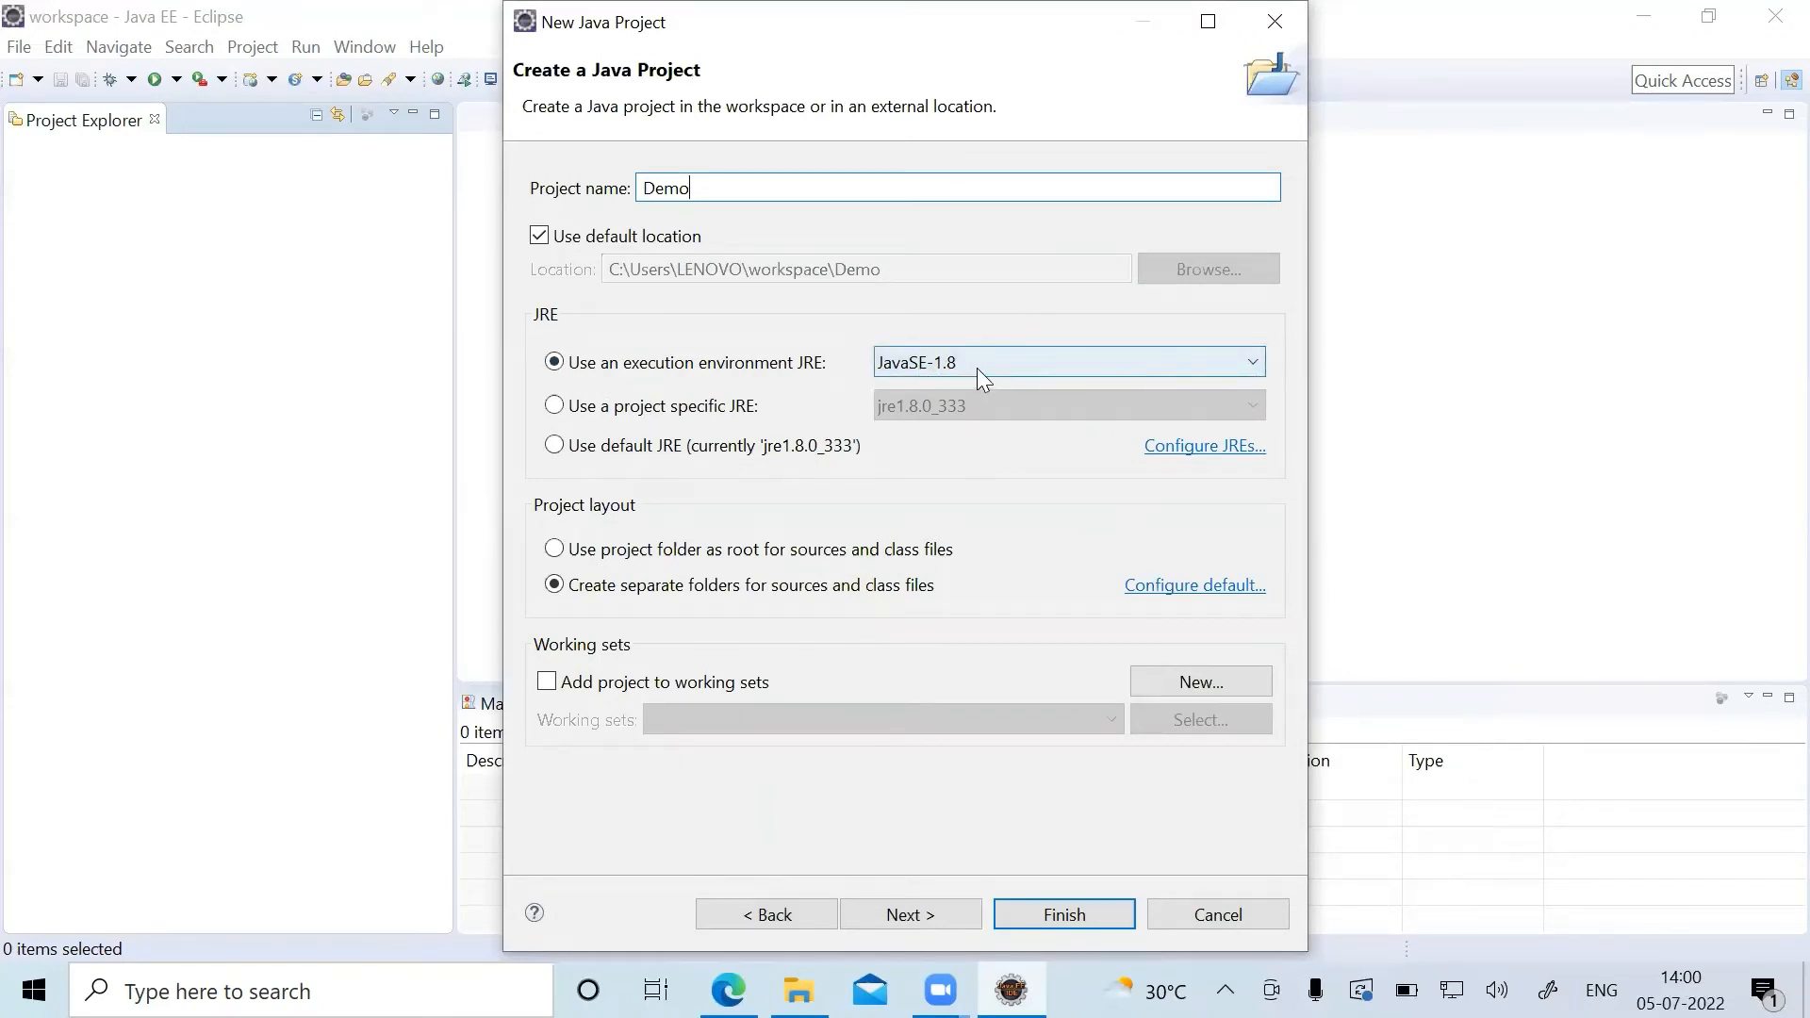
# Create the Demo project with the JavaSE-1.8 execution environment and open the associated Java perspective.
pyautogui.click(1253, 362)
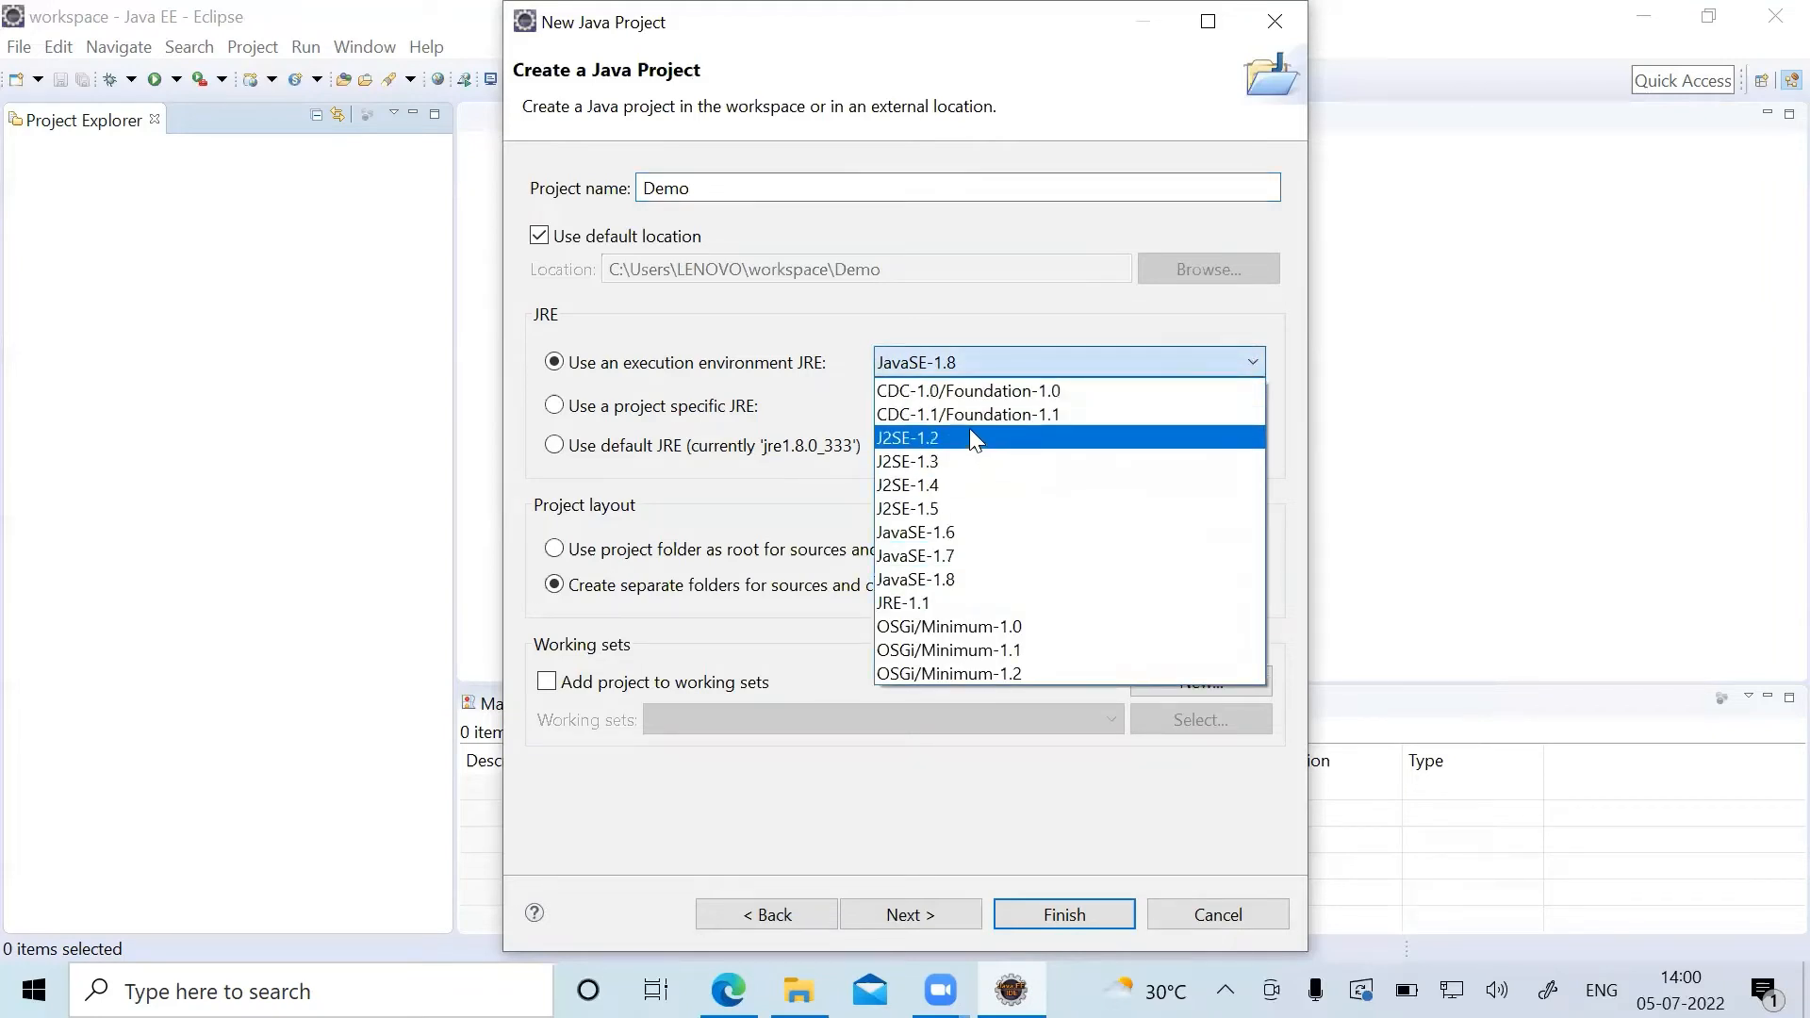
pyautogui.click(980, 576)
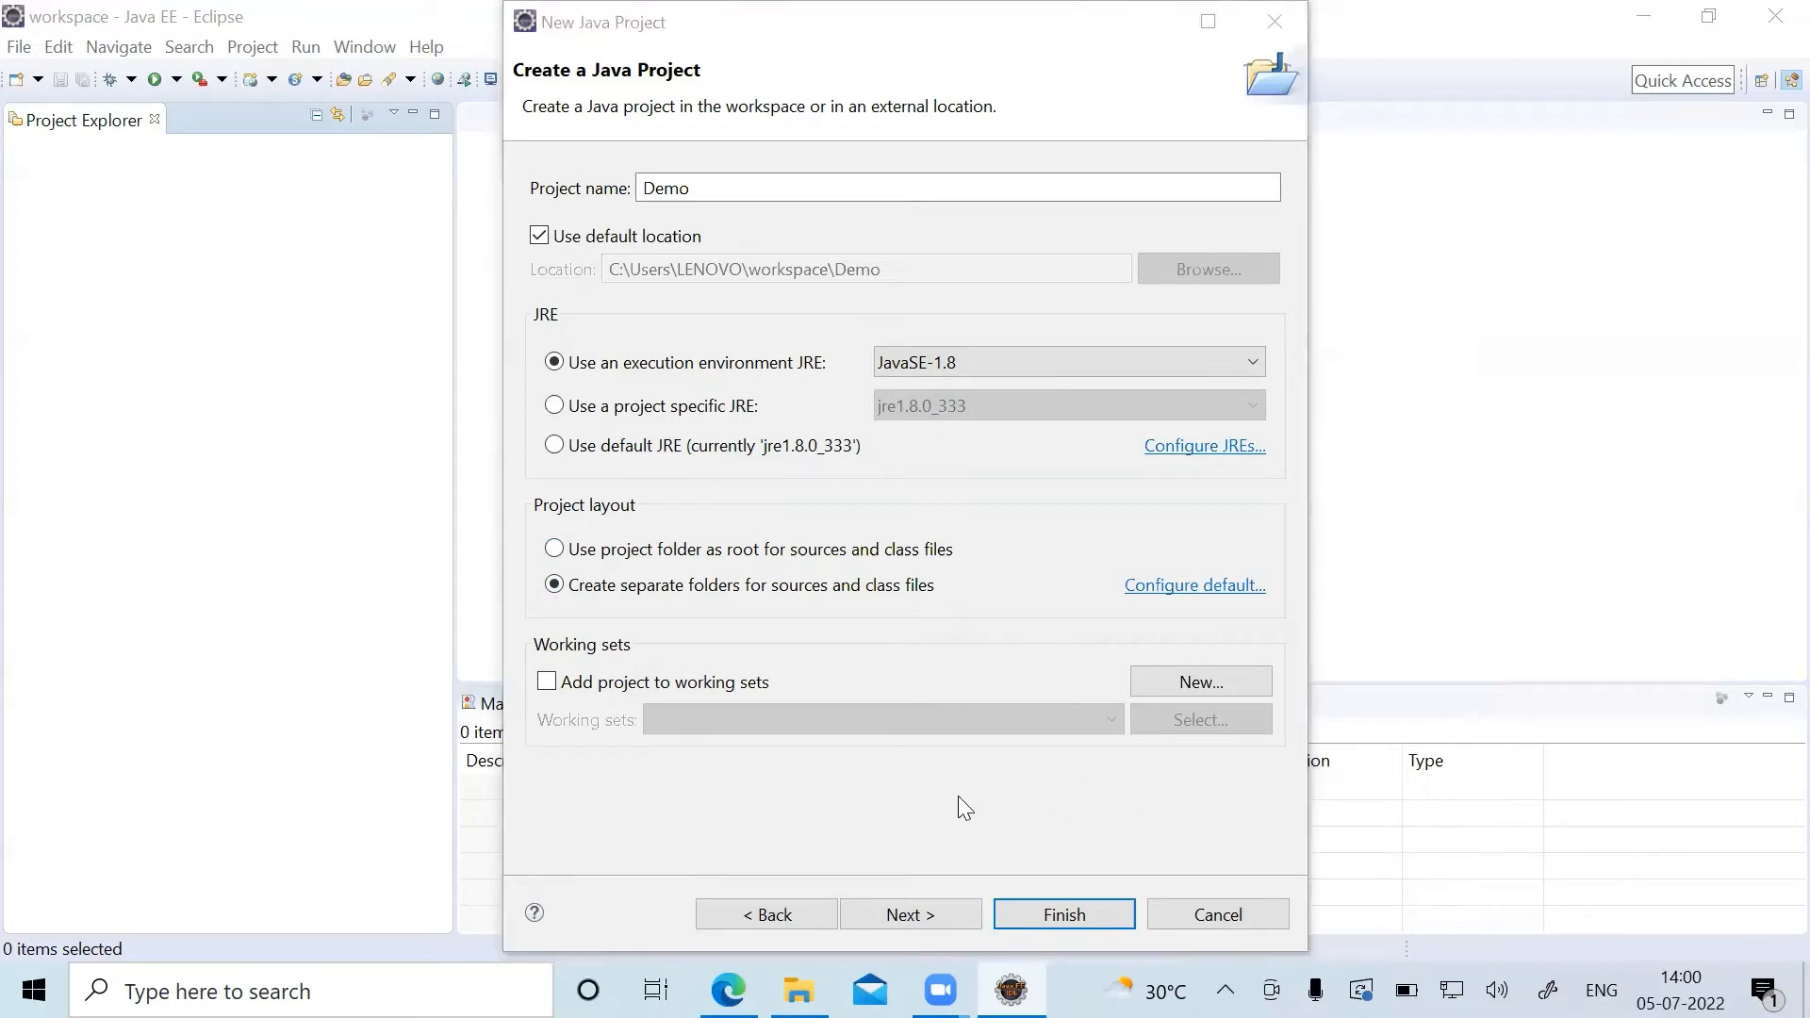
pyautogui.click(1078, 913)
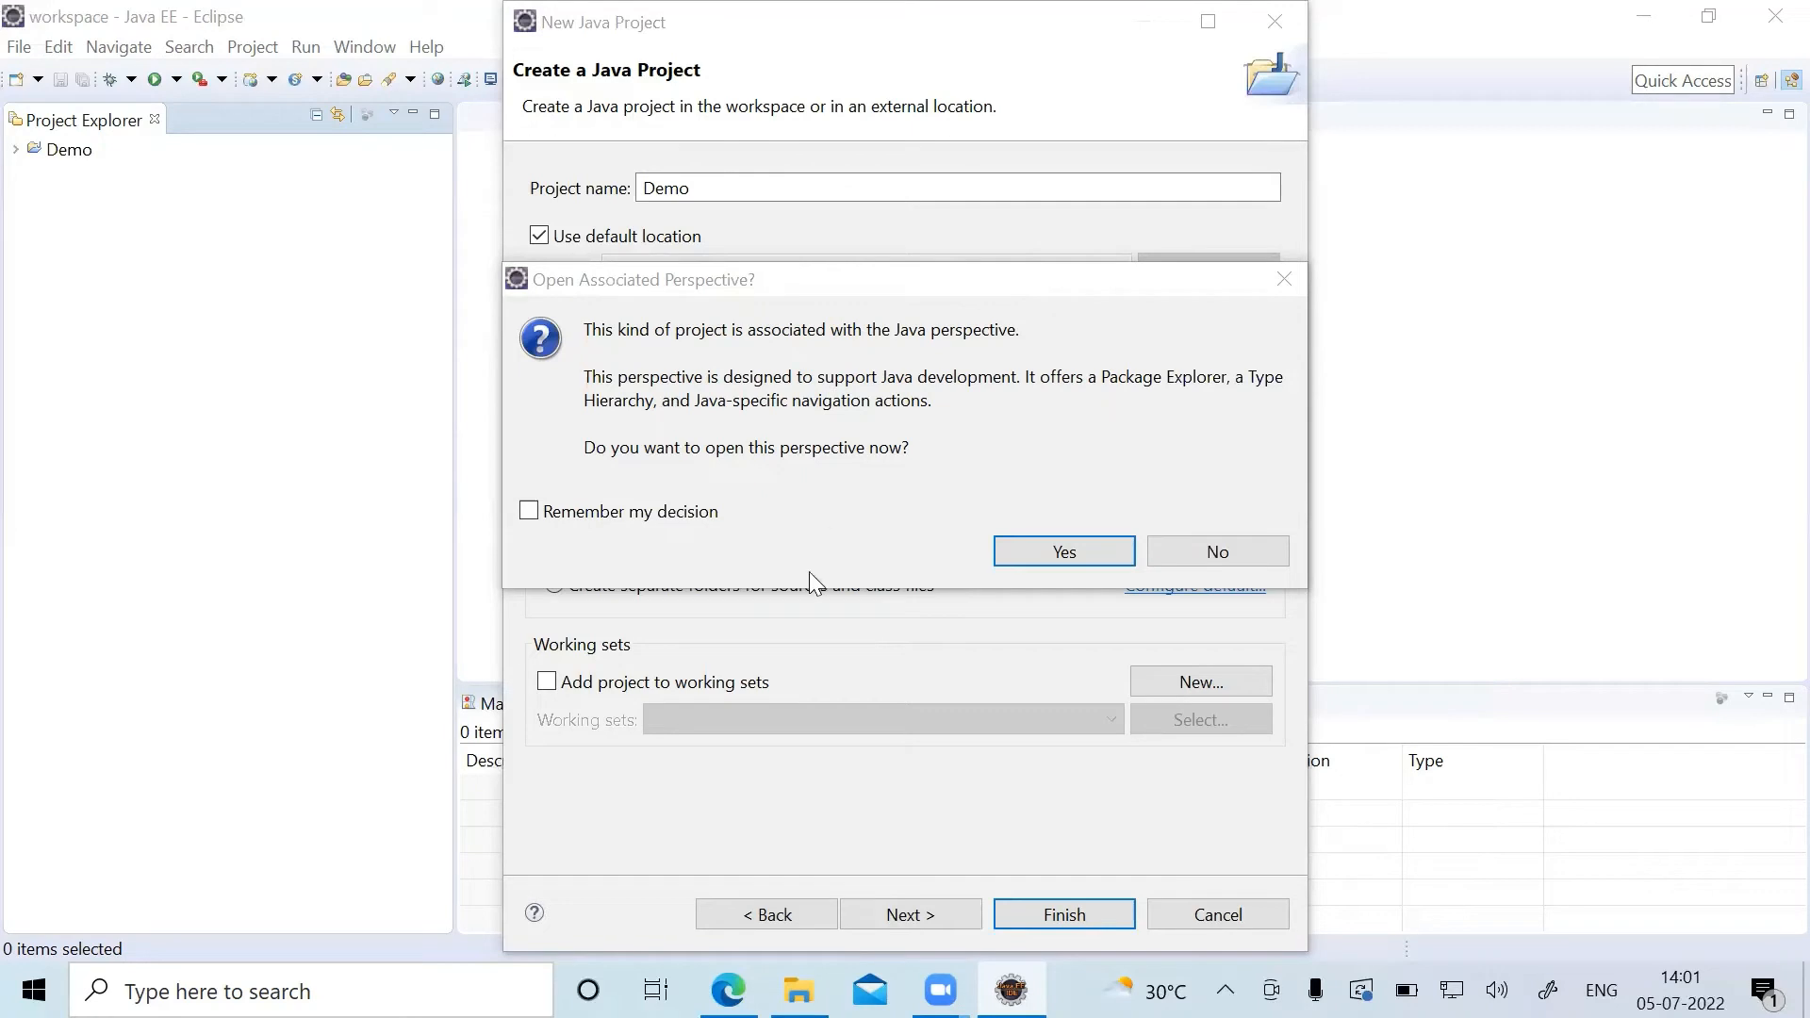
pyautogui.click(1063, 552)
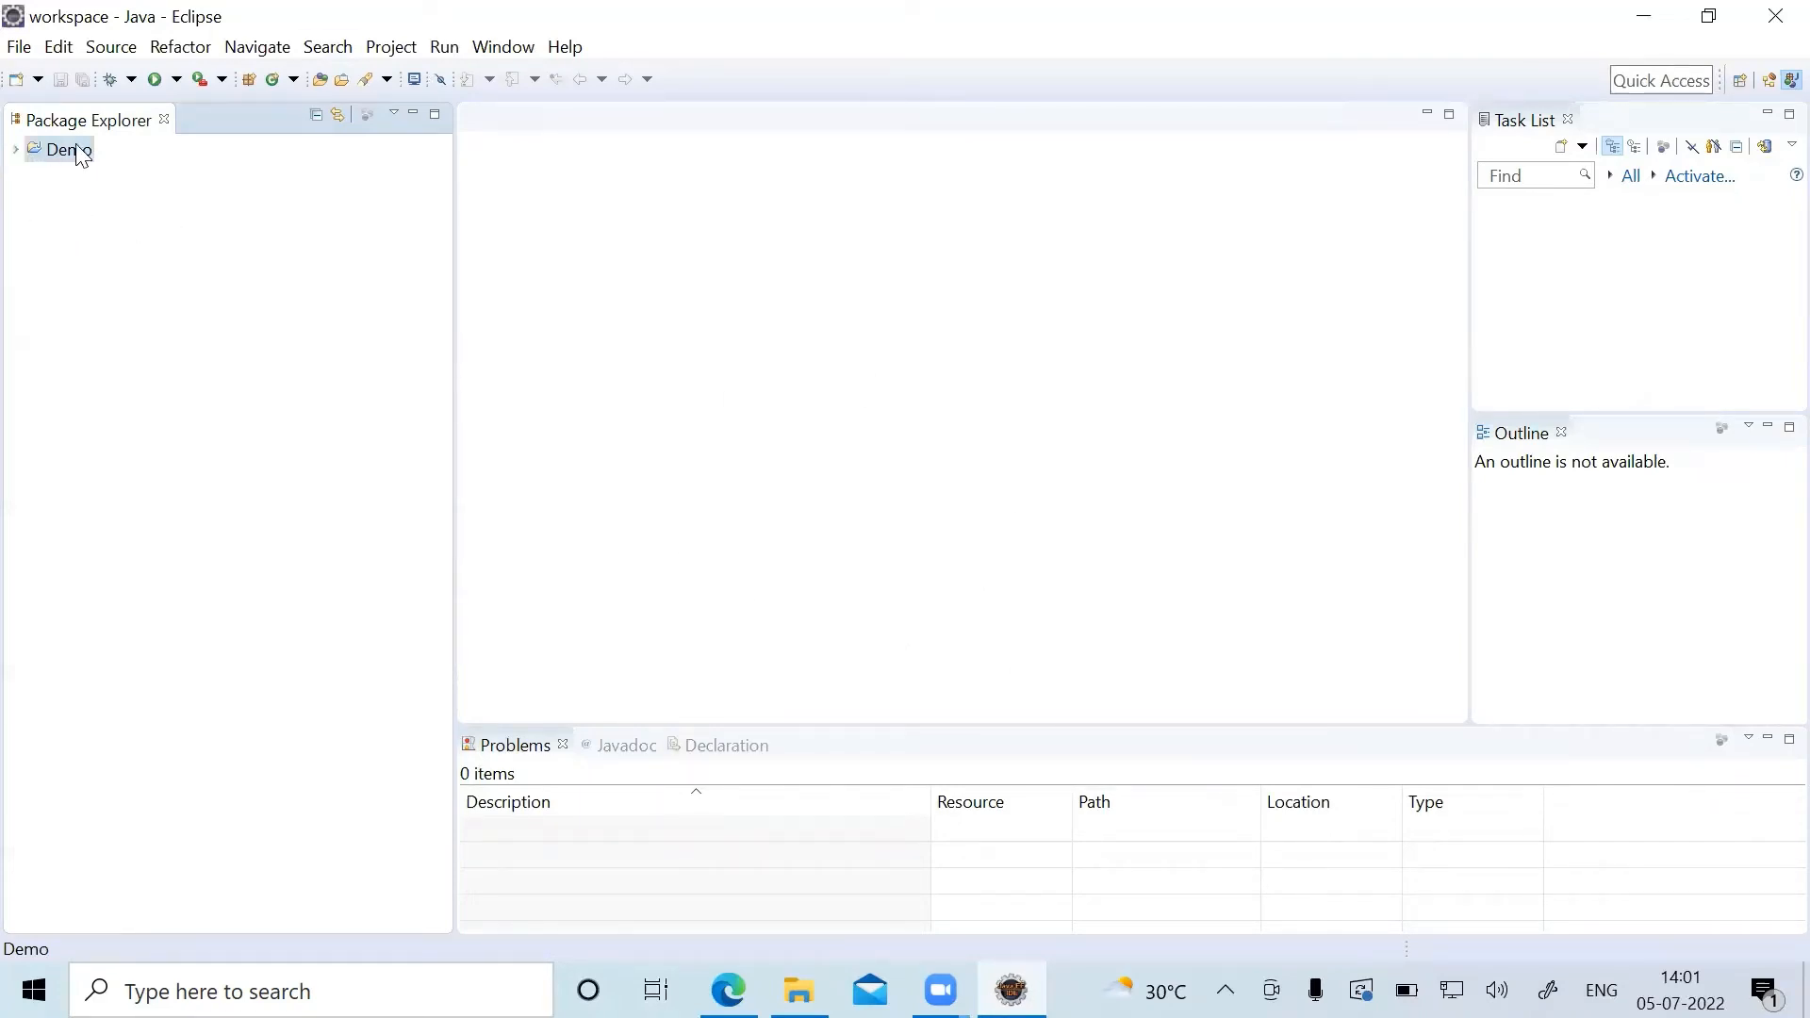
# Start a new Java class in the Demo project's src folder and set its package to com.Demo.
pyautogui.click(16, 151)
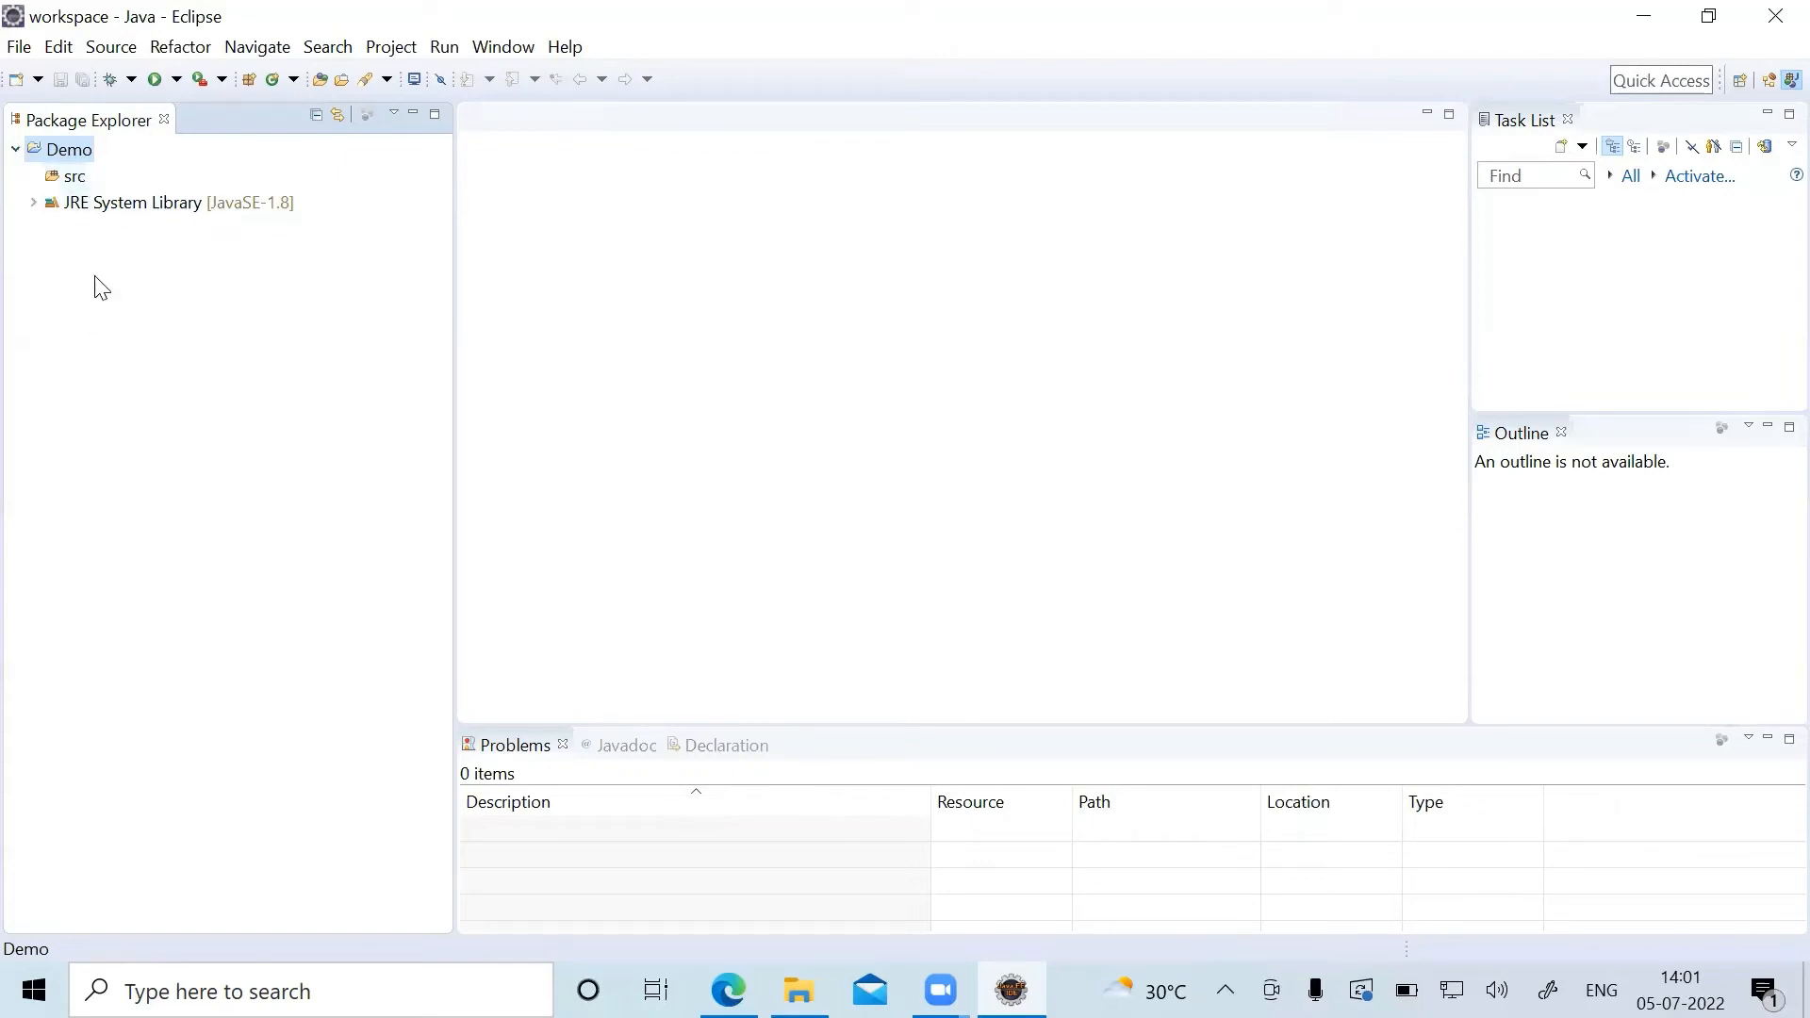
pyautogui.click(75, 179)
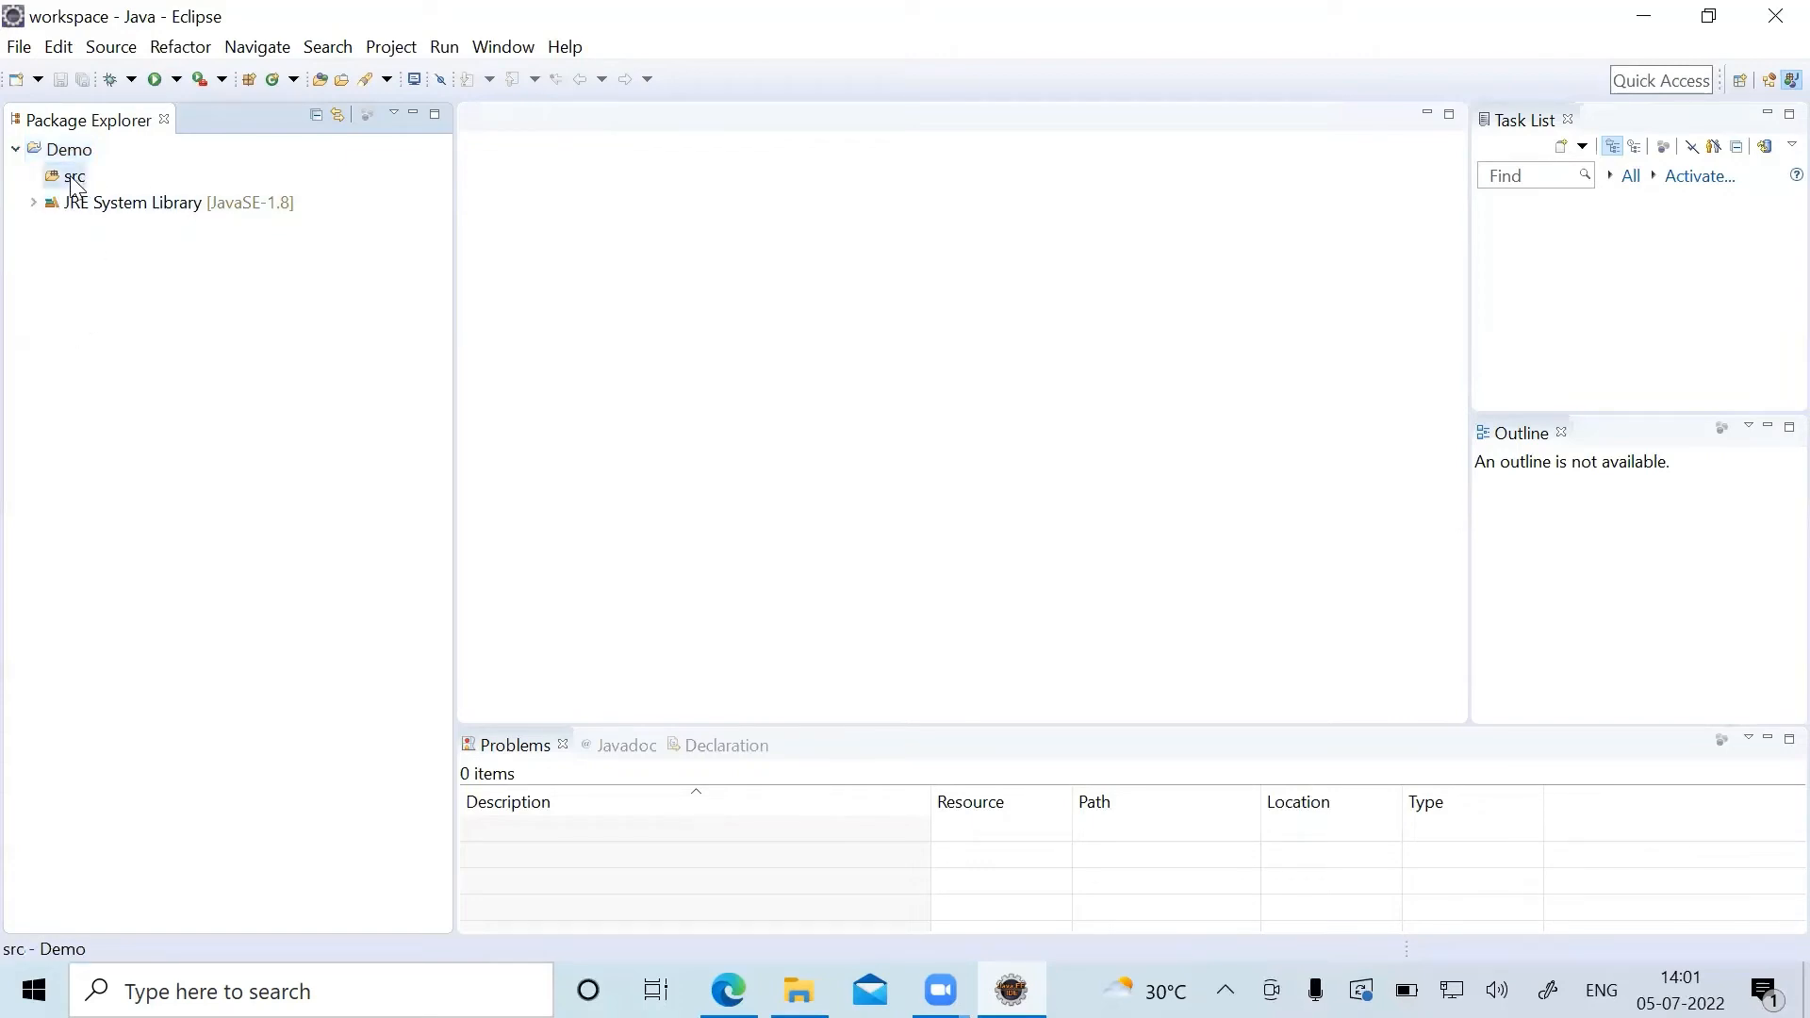
pyautogui.rightClick(76, 184)
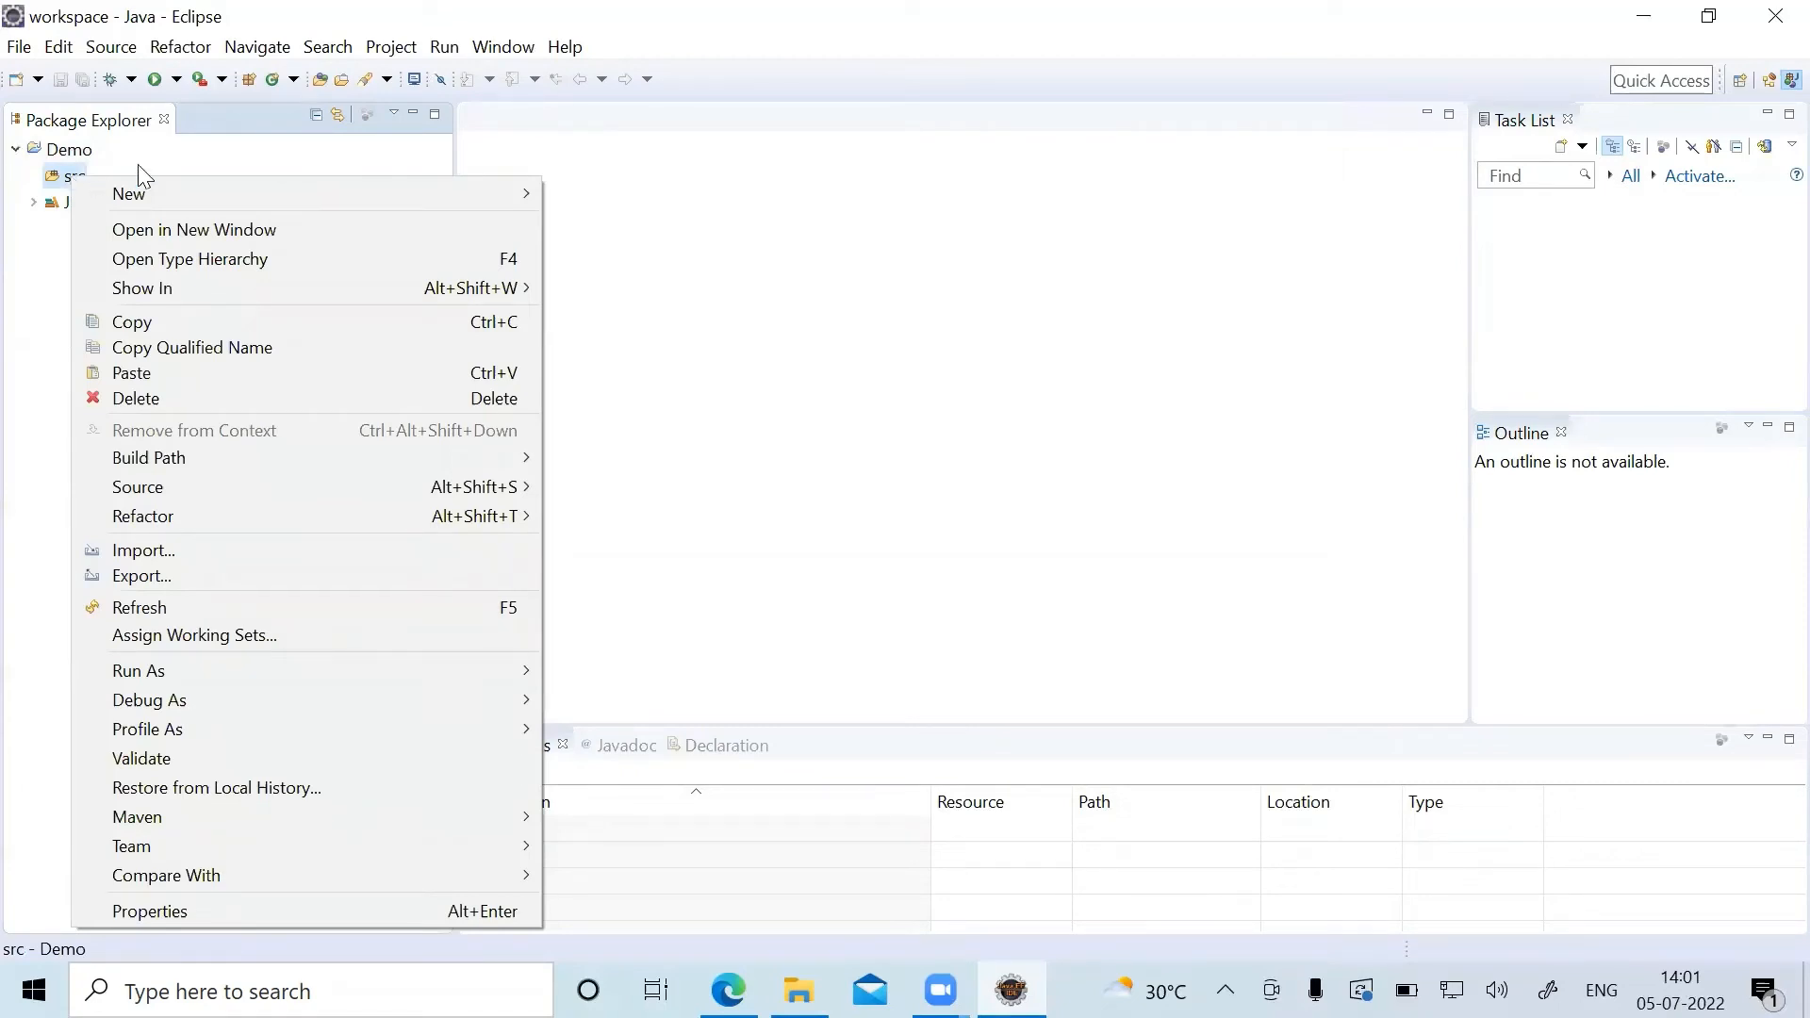
pyautogui.moveTo(288, 193)
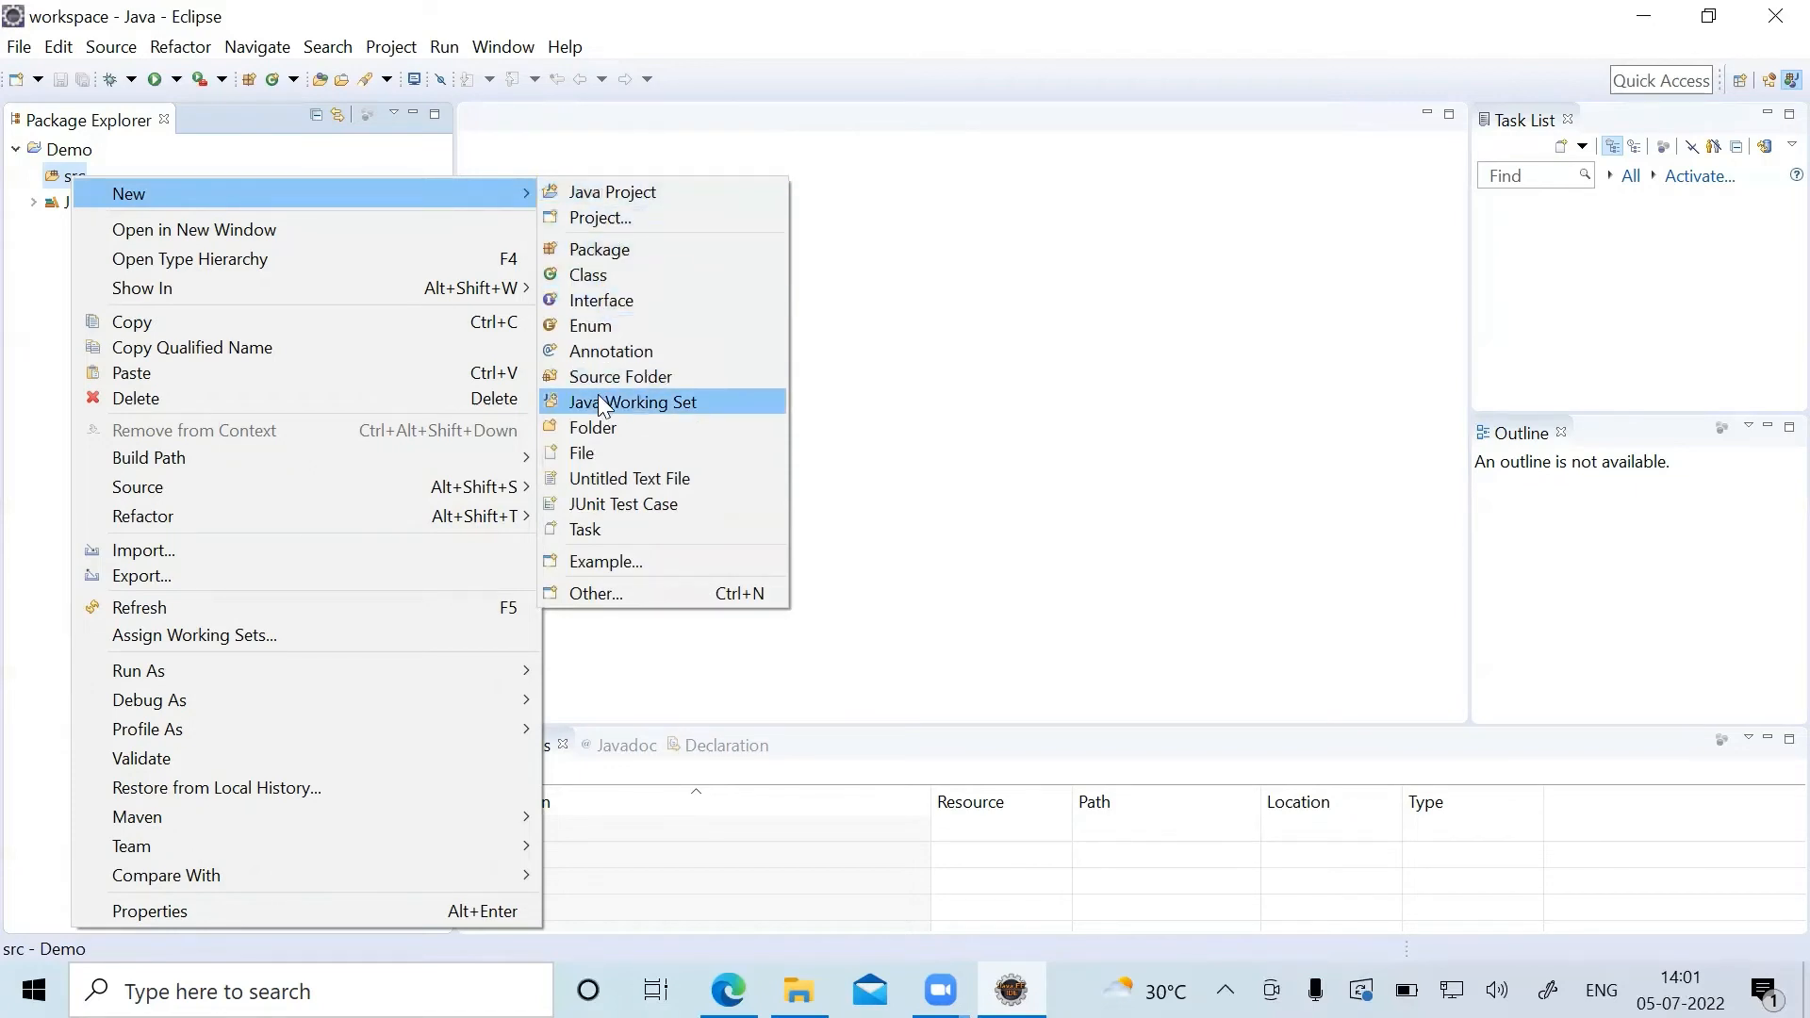
pyautogui.click(647, 275)
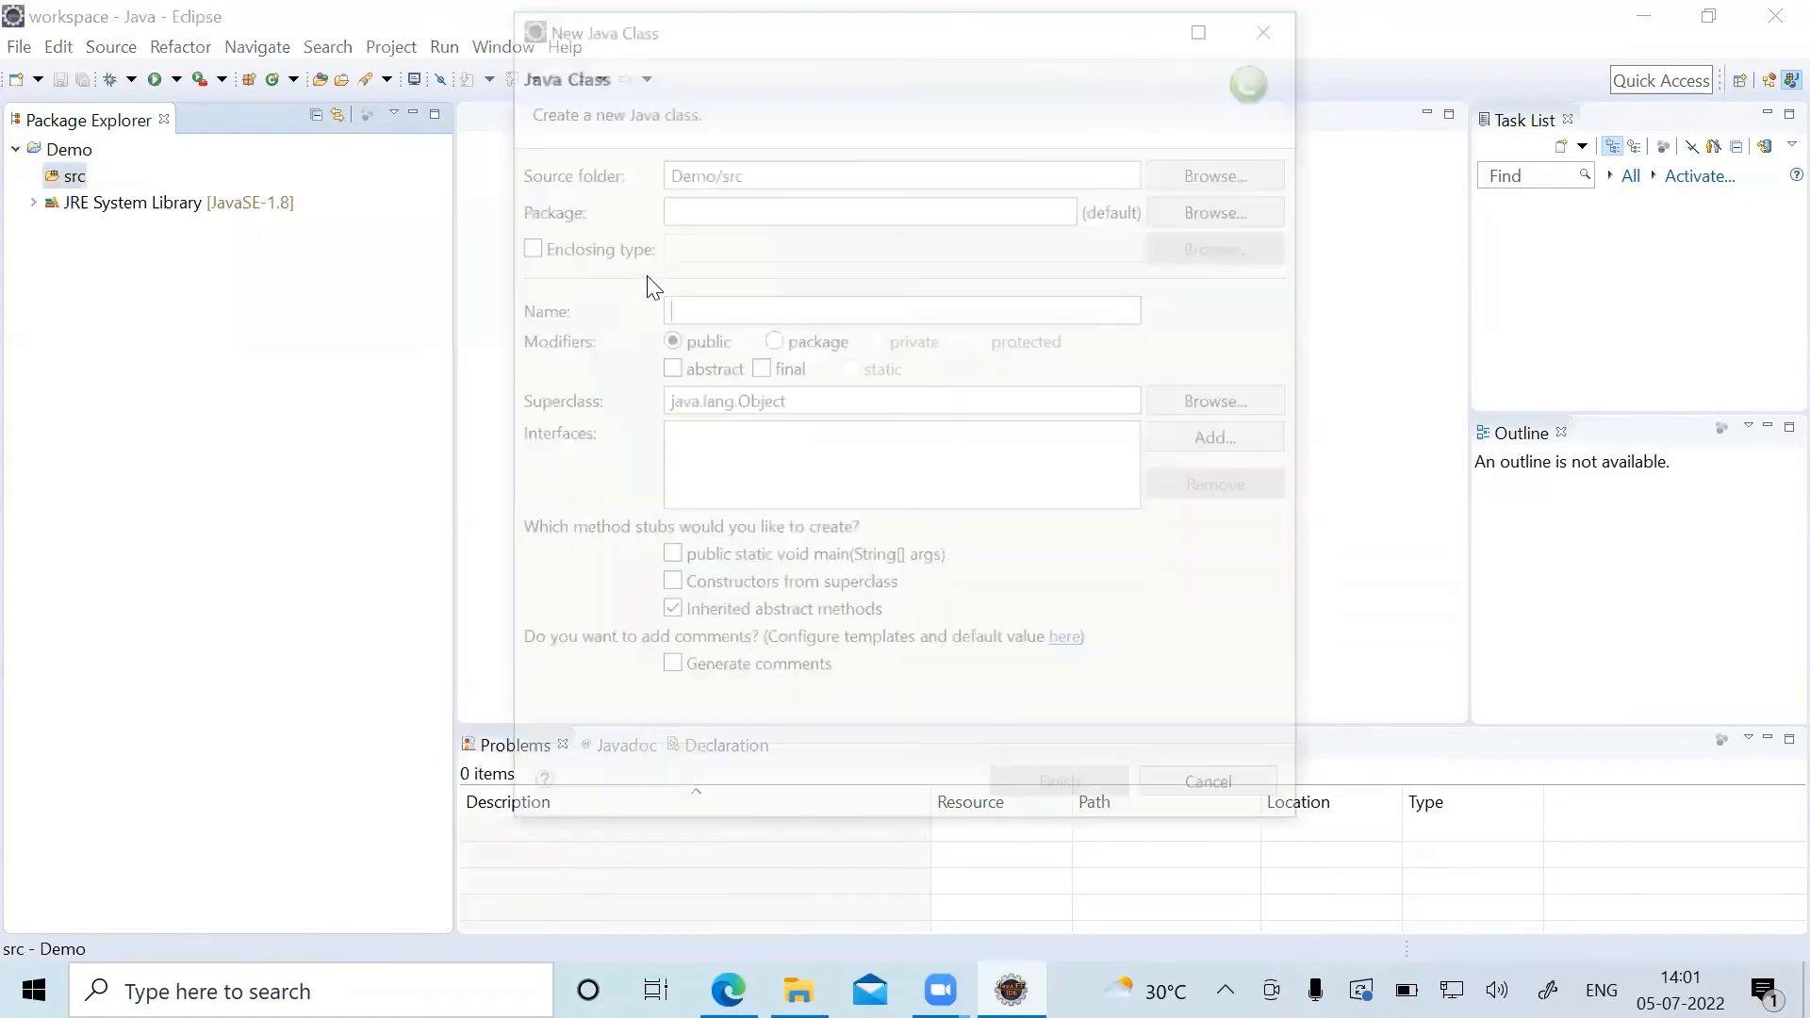
pyautogui.click(766, 206)
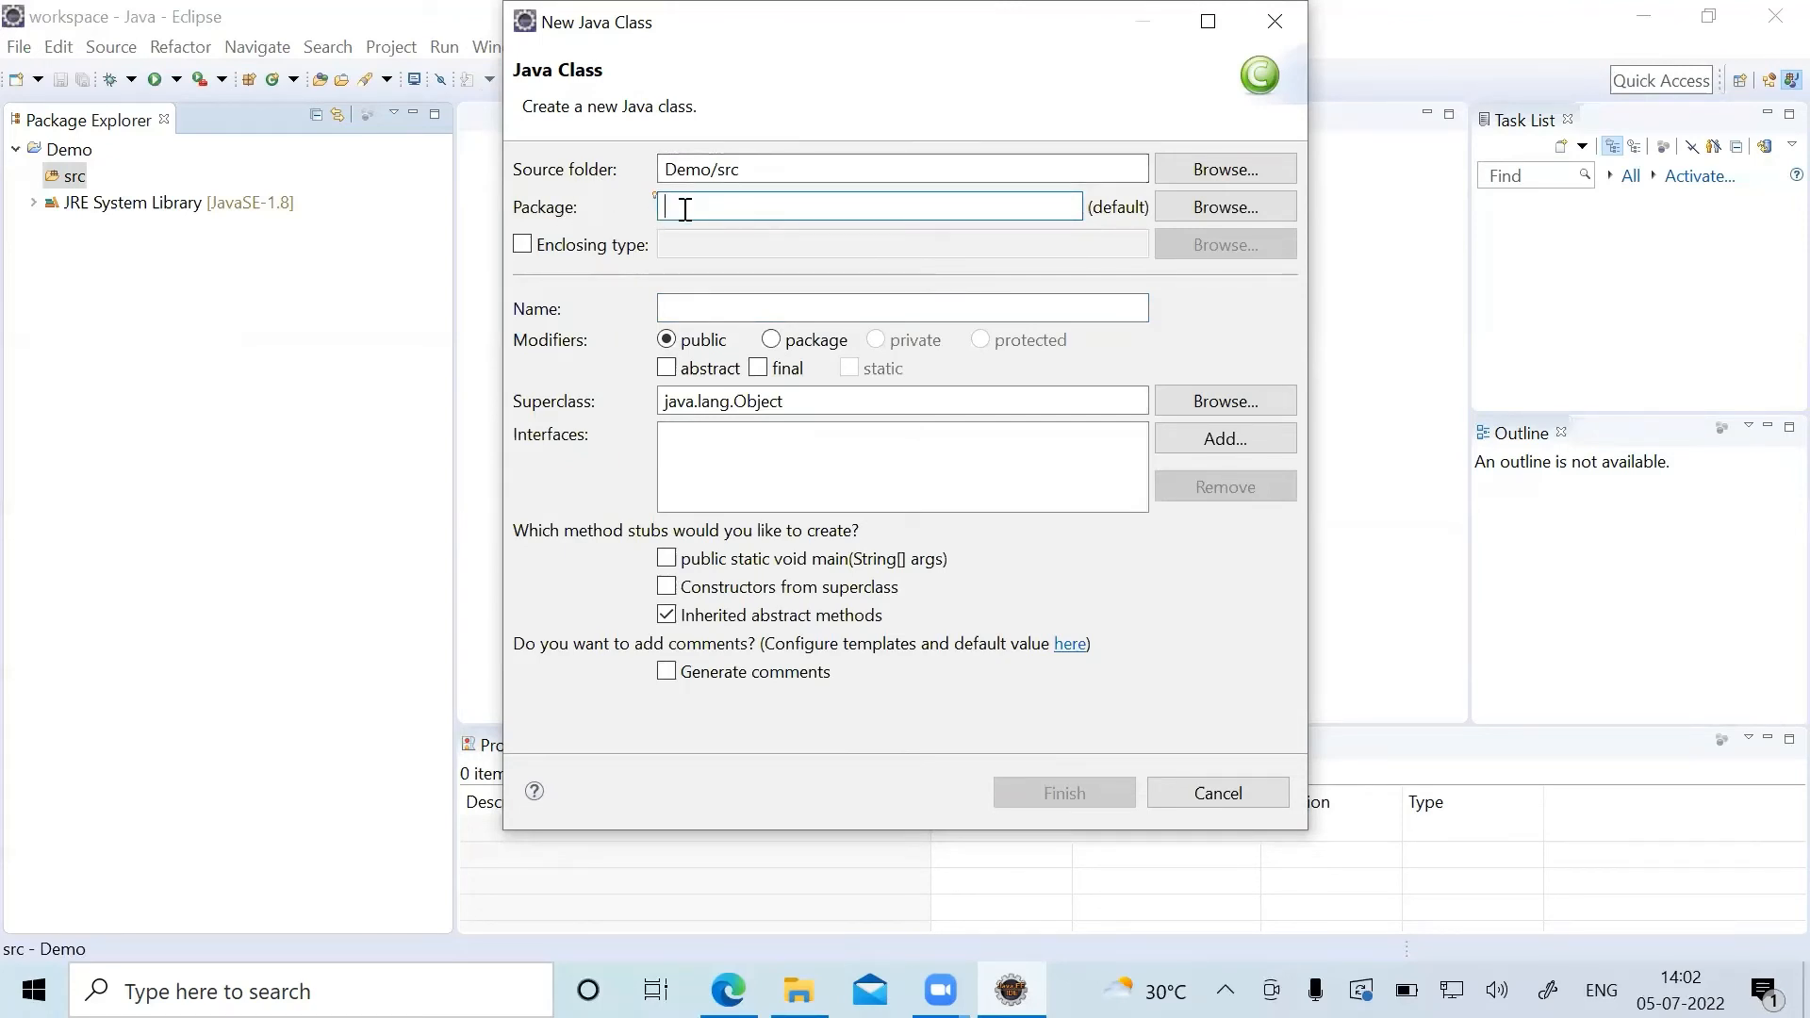
pyautogui.write('com.')
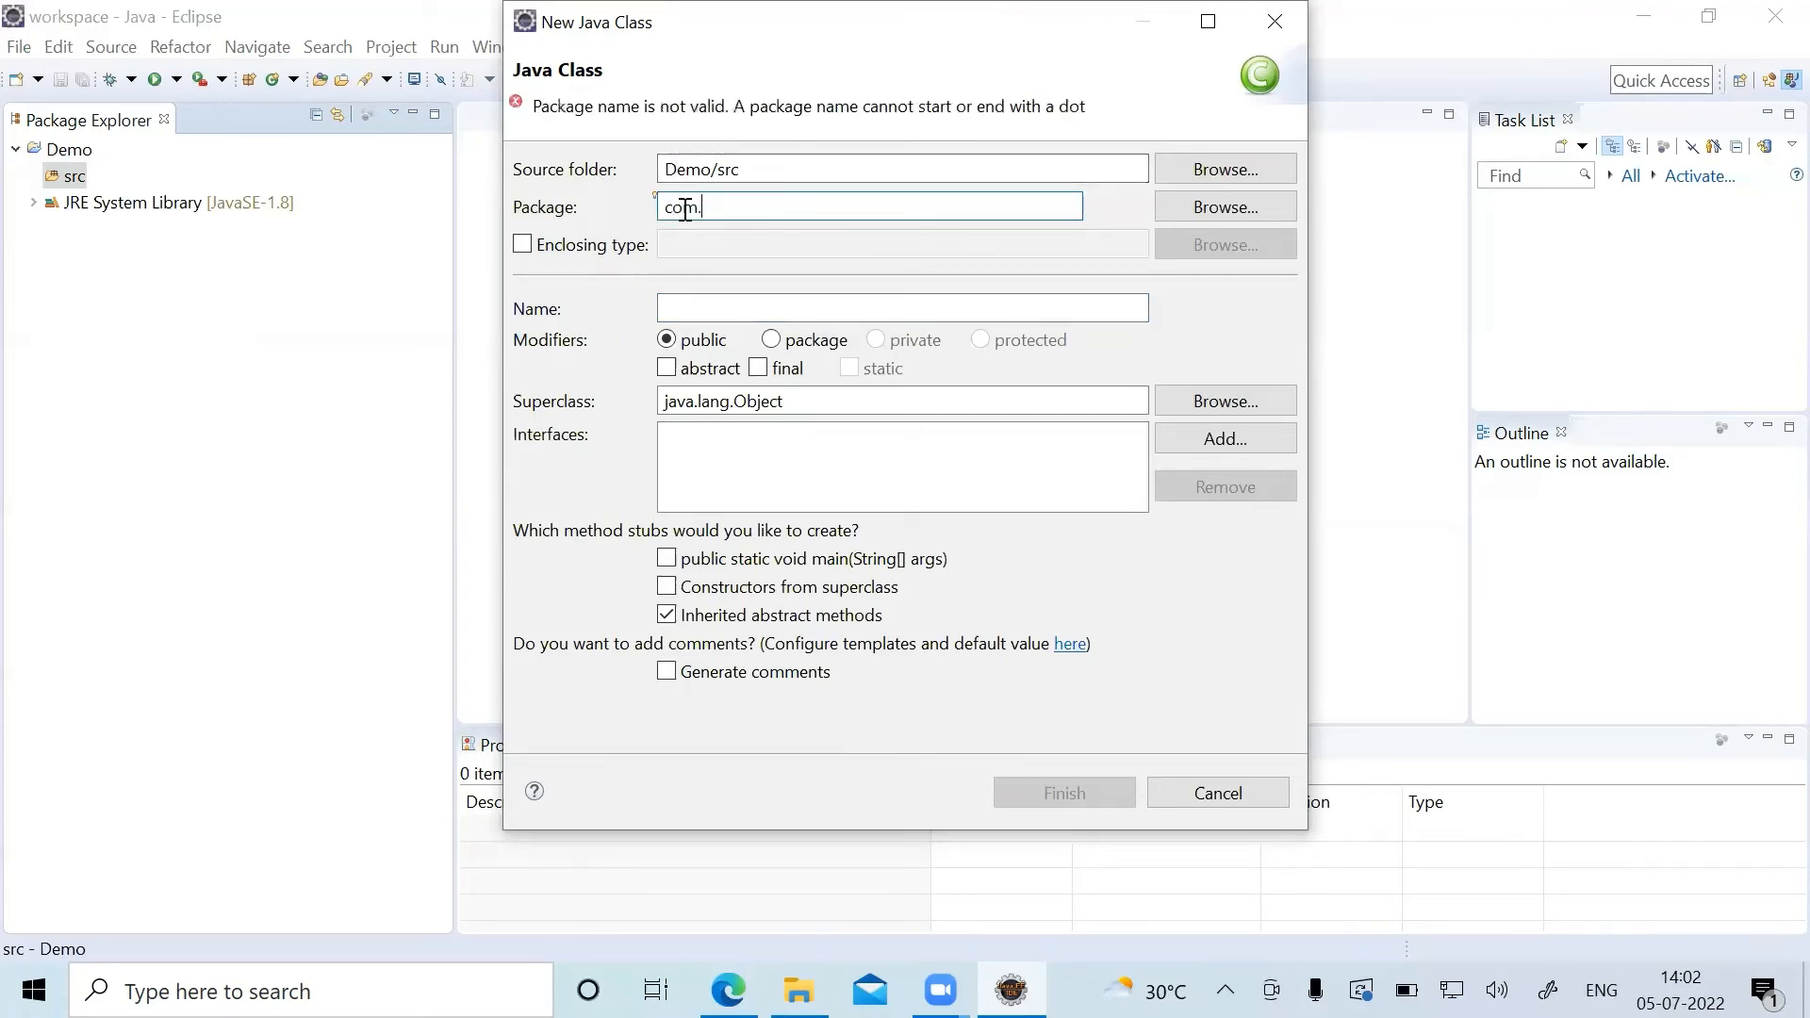
pyautogui.write('Demo')
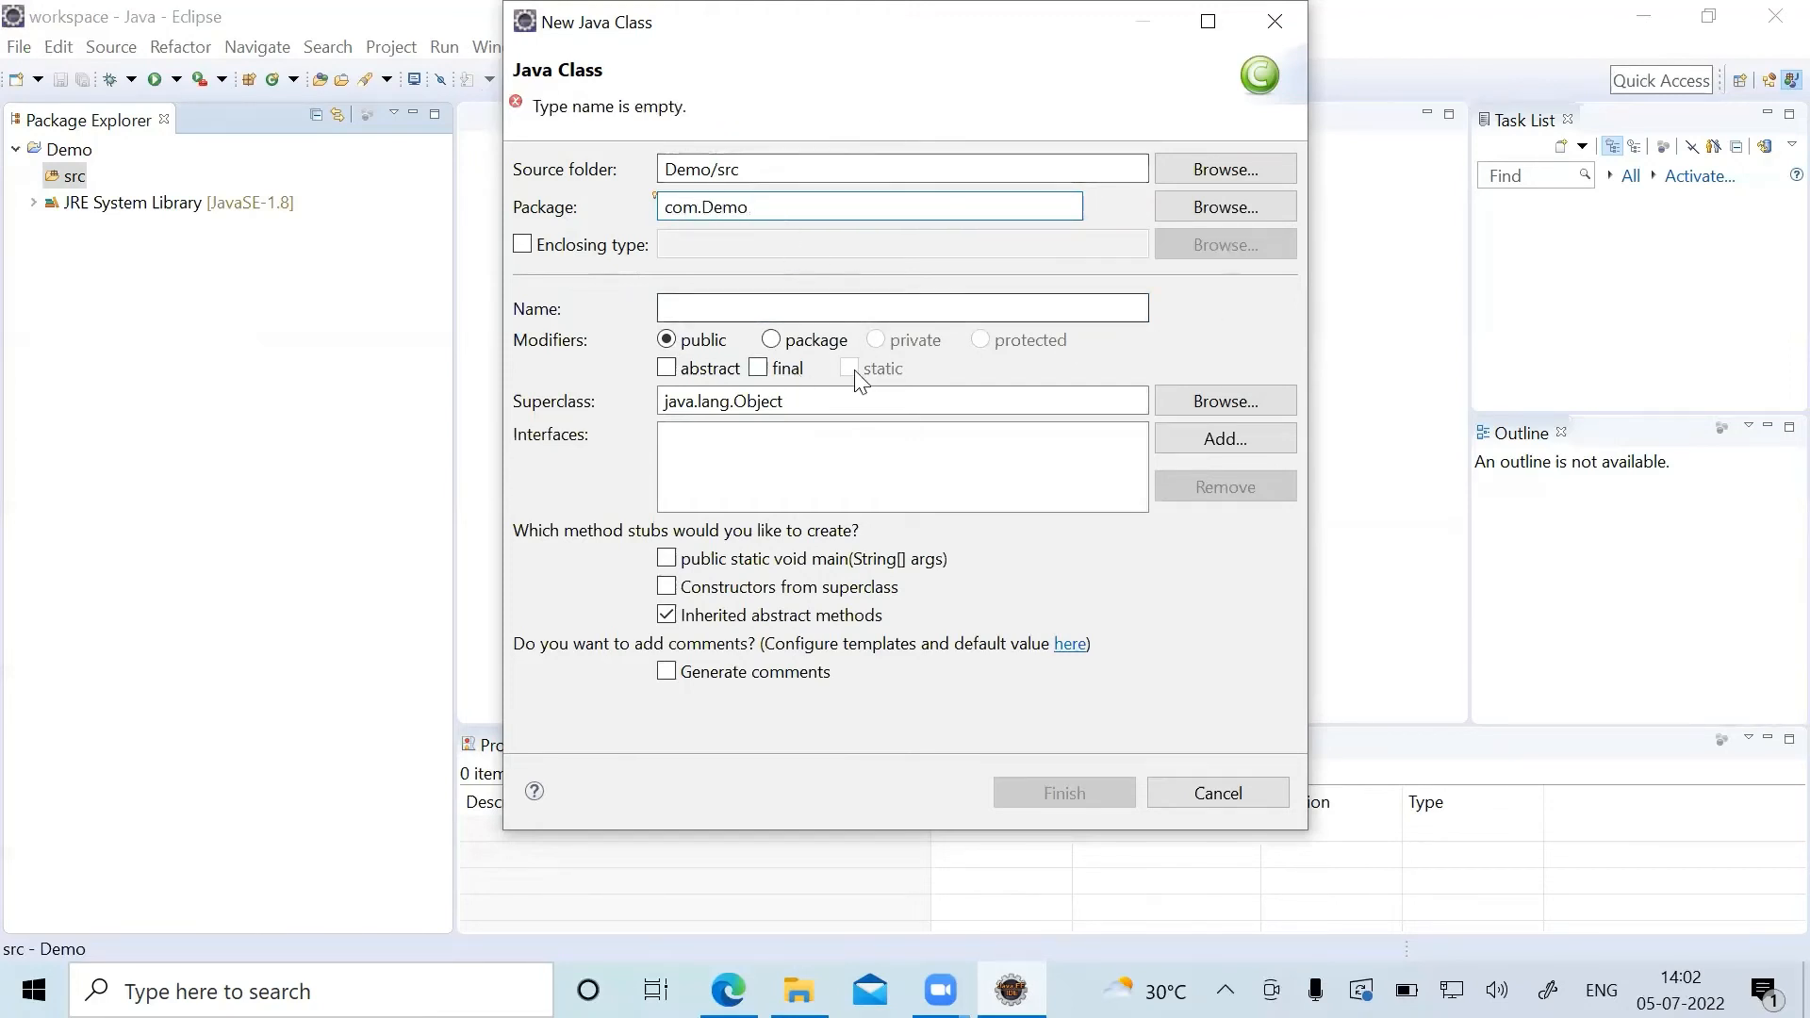
# Name the class Demo, include the public static void main(String[] args) stub, and create the class.
pyautogui.click(826, 299)
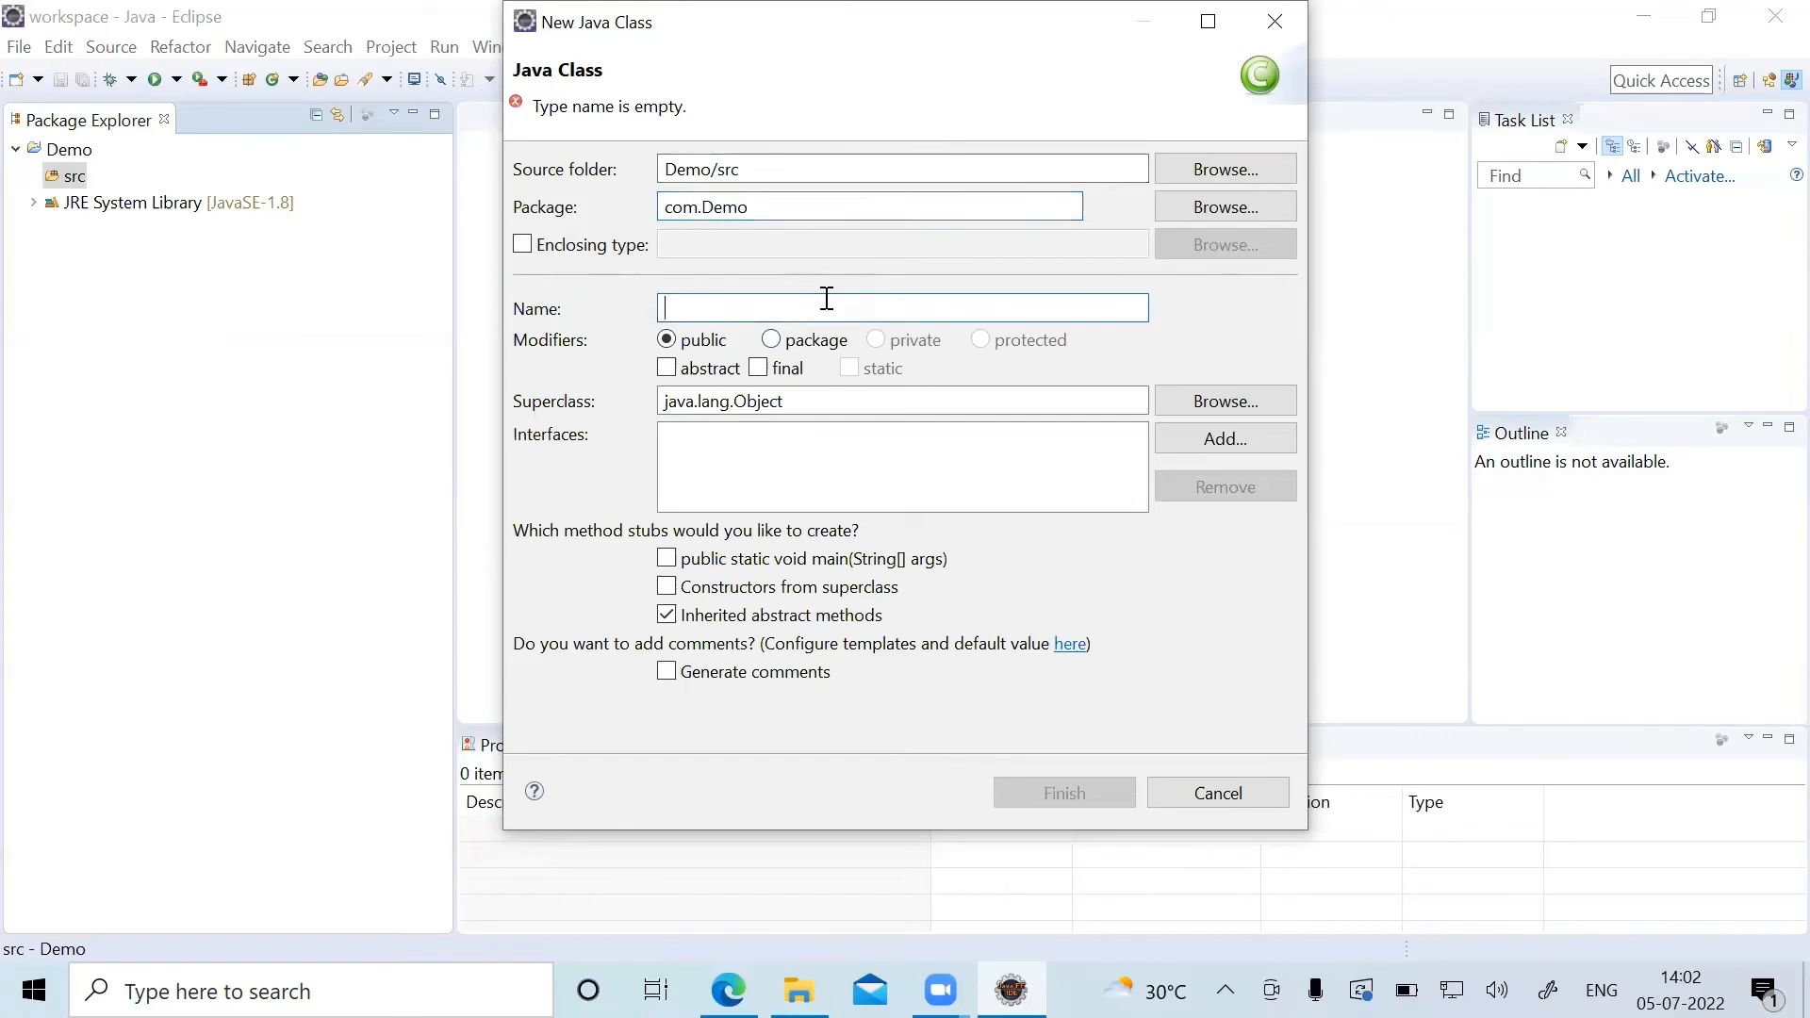
pyautogui.write('DE')
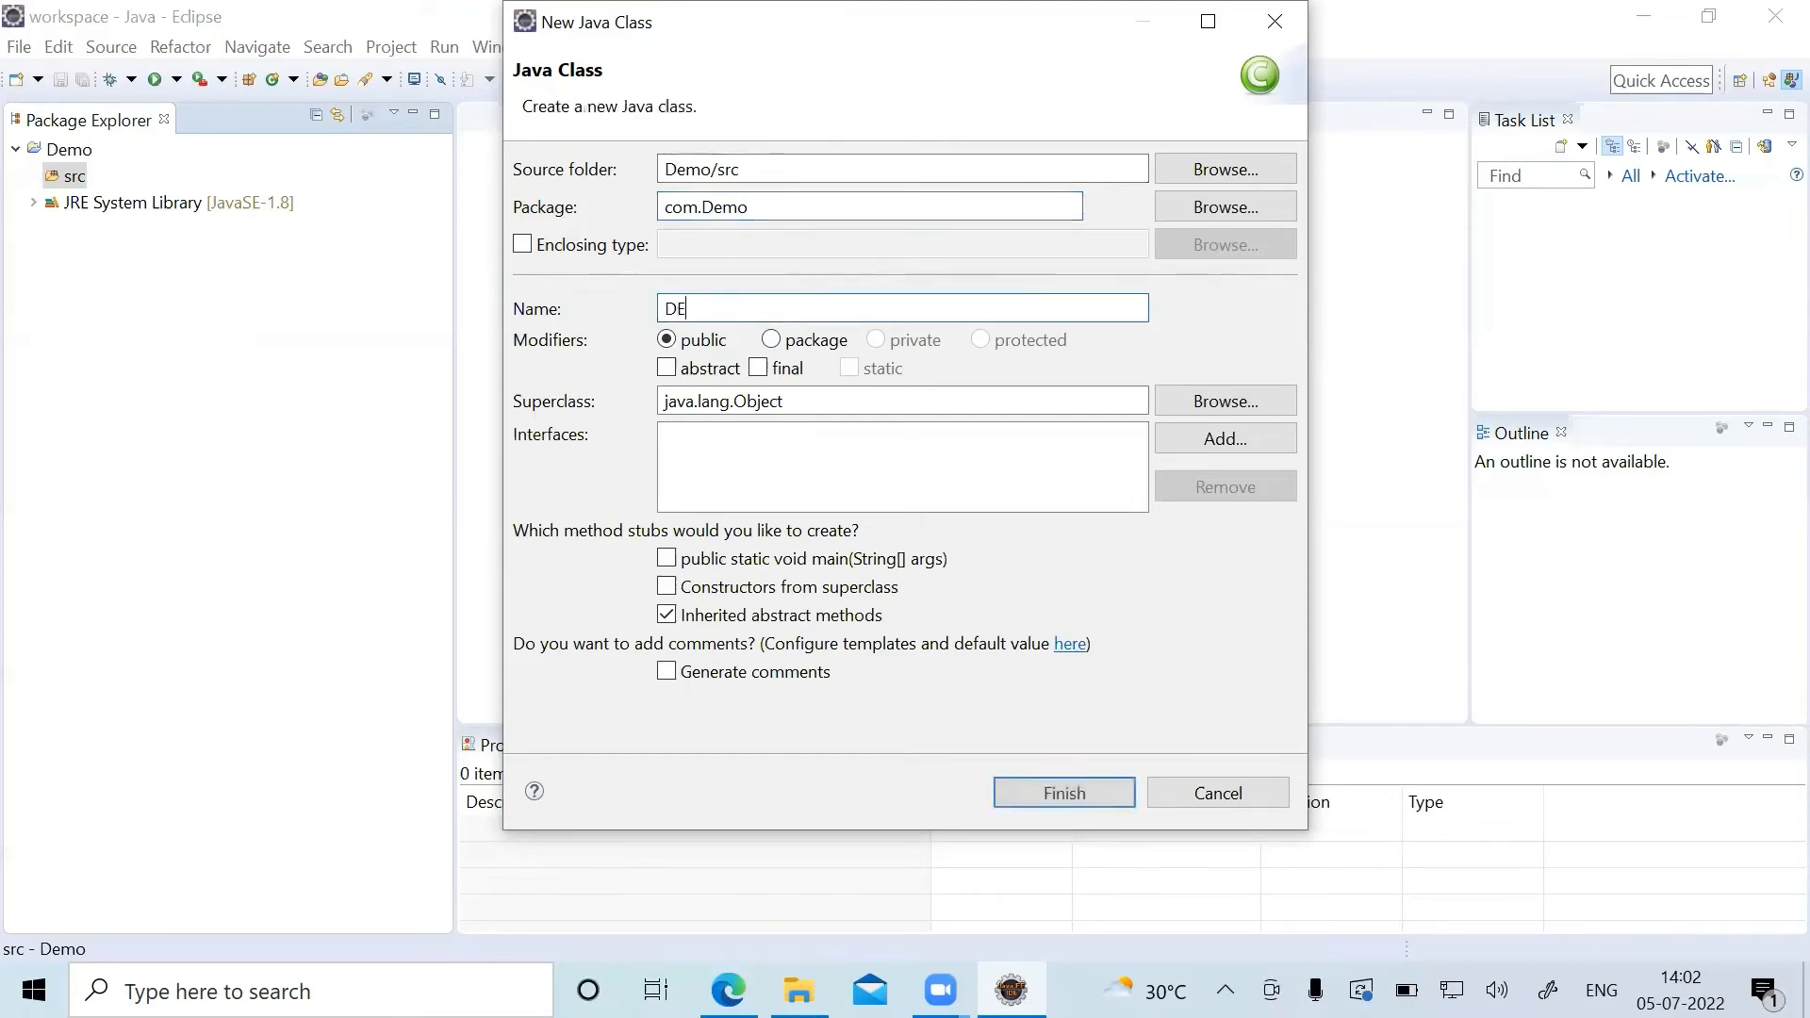
pyautogui.press('BackSpace')
pyautogui.write('emo')
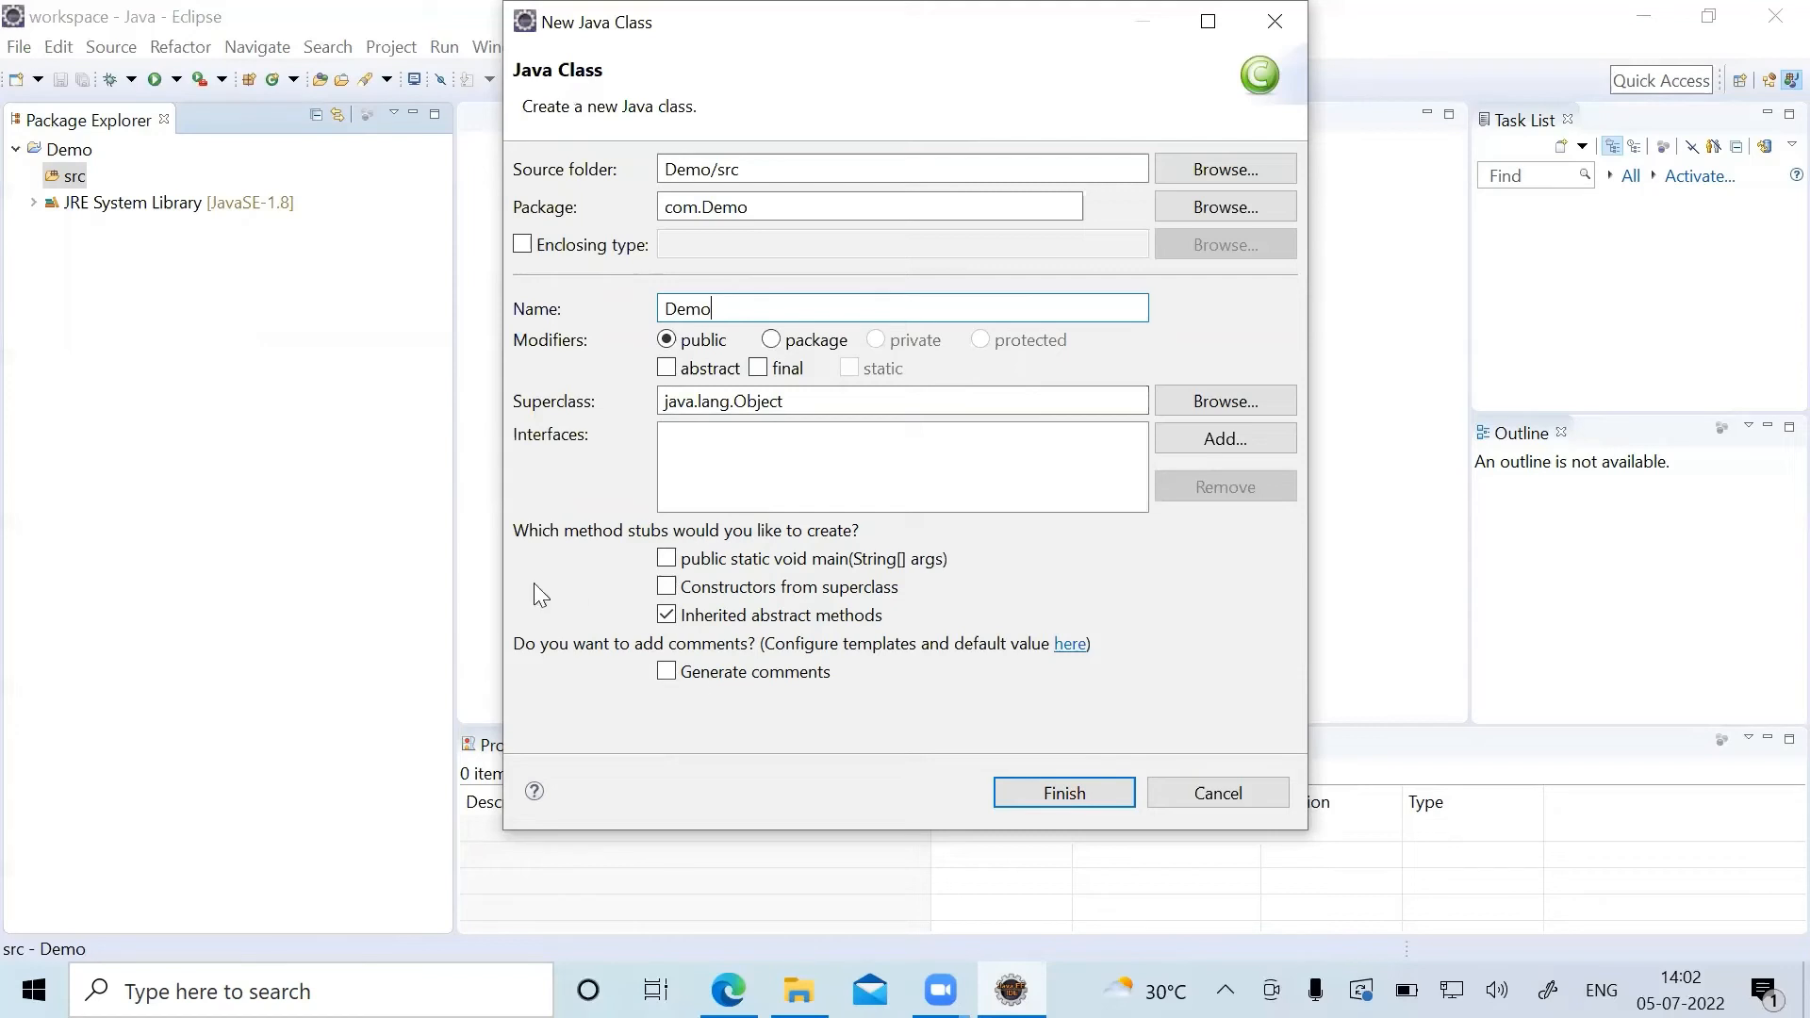
pyautogui.click(668, 558)
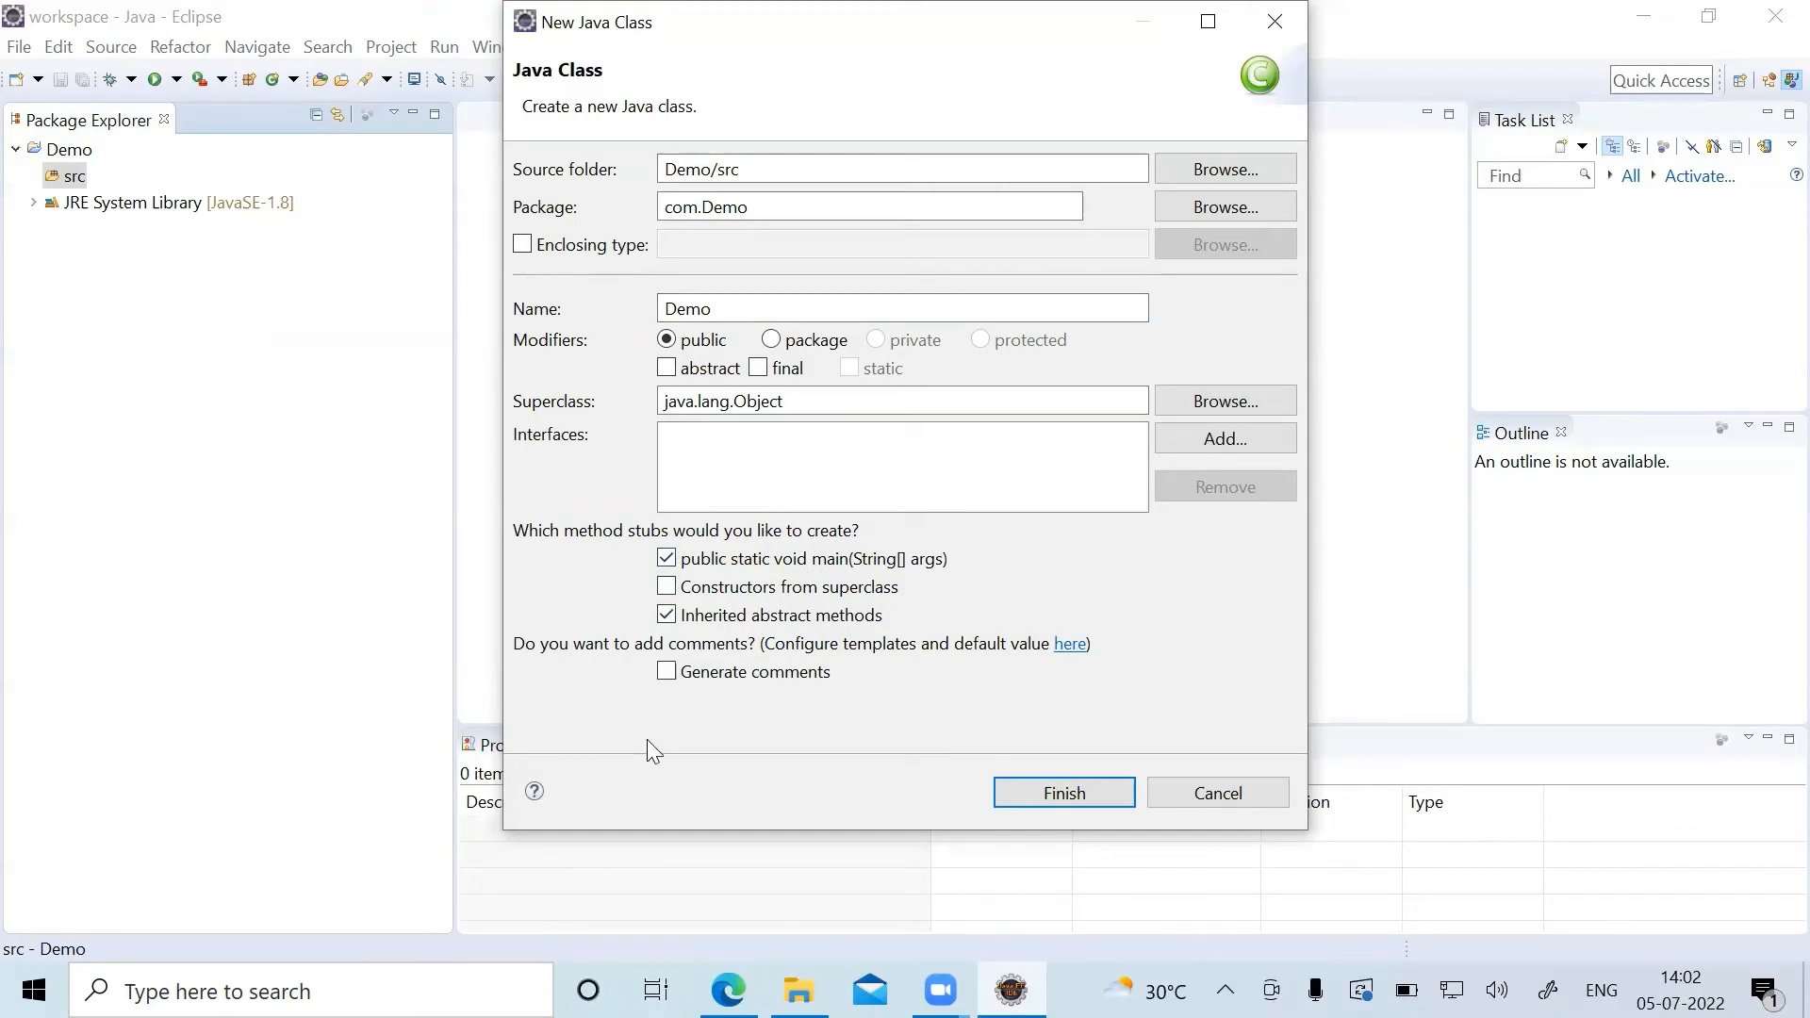
pyautogui.press('Return')
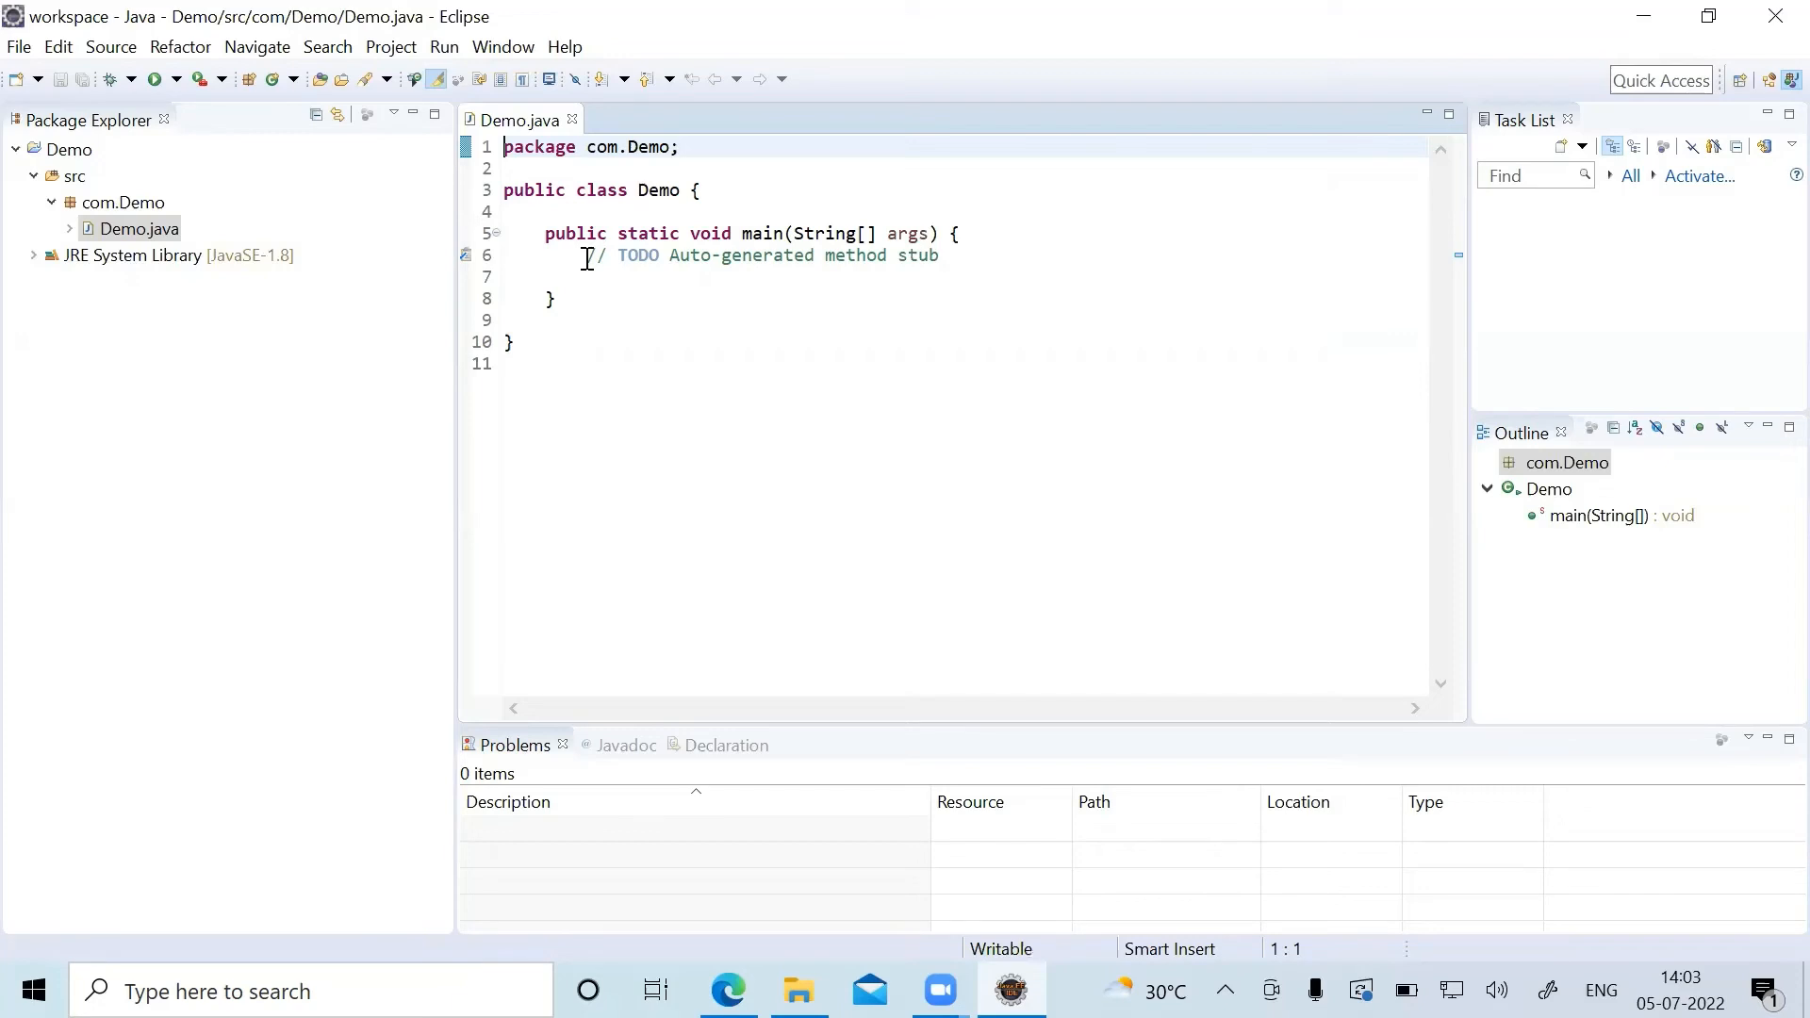
# Replace the TODO comment in the main method with the statement System.out.println();.
pyautogui.moveTo(586, 257); pyautogui.dragTo(985, 253)
pyautogui.write('S')
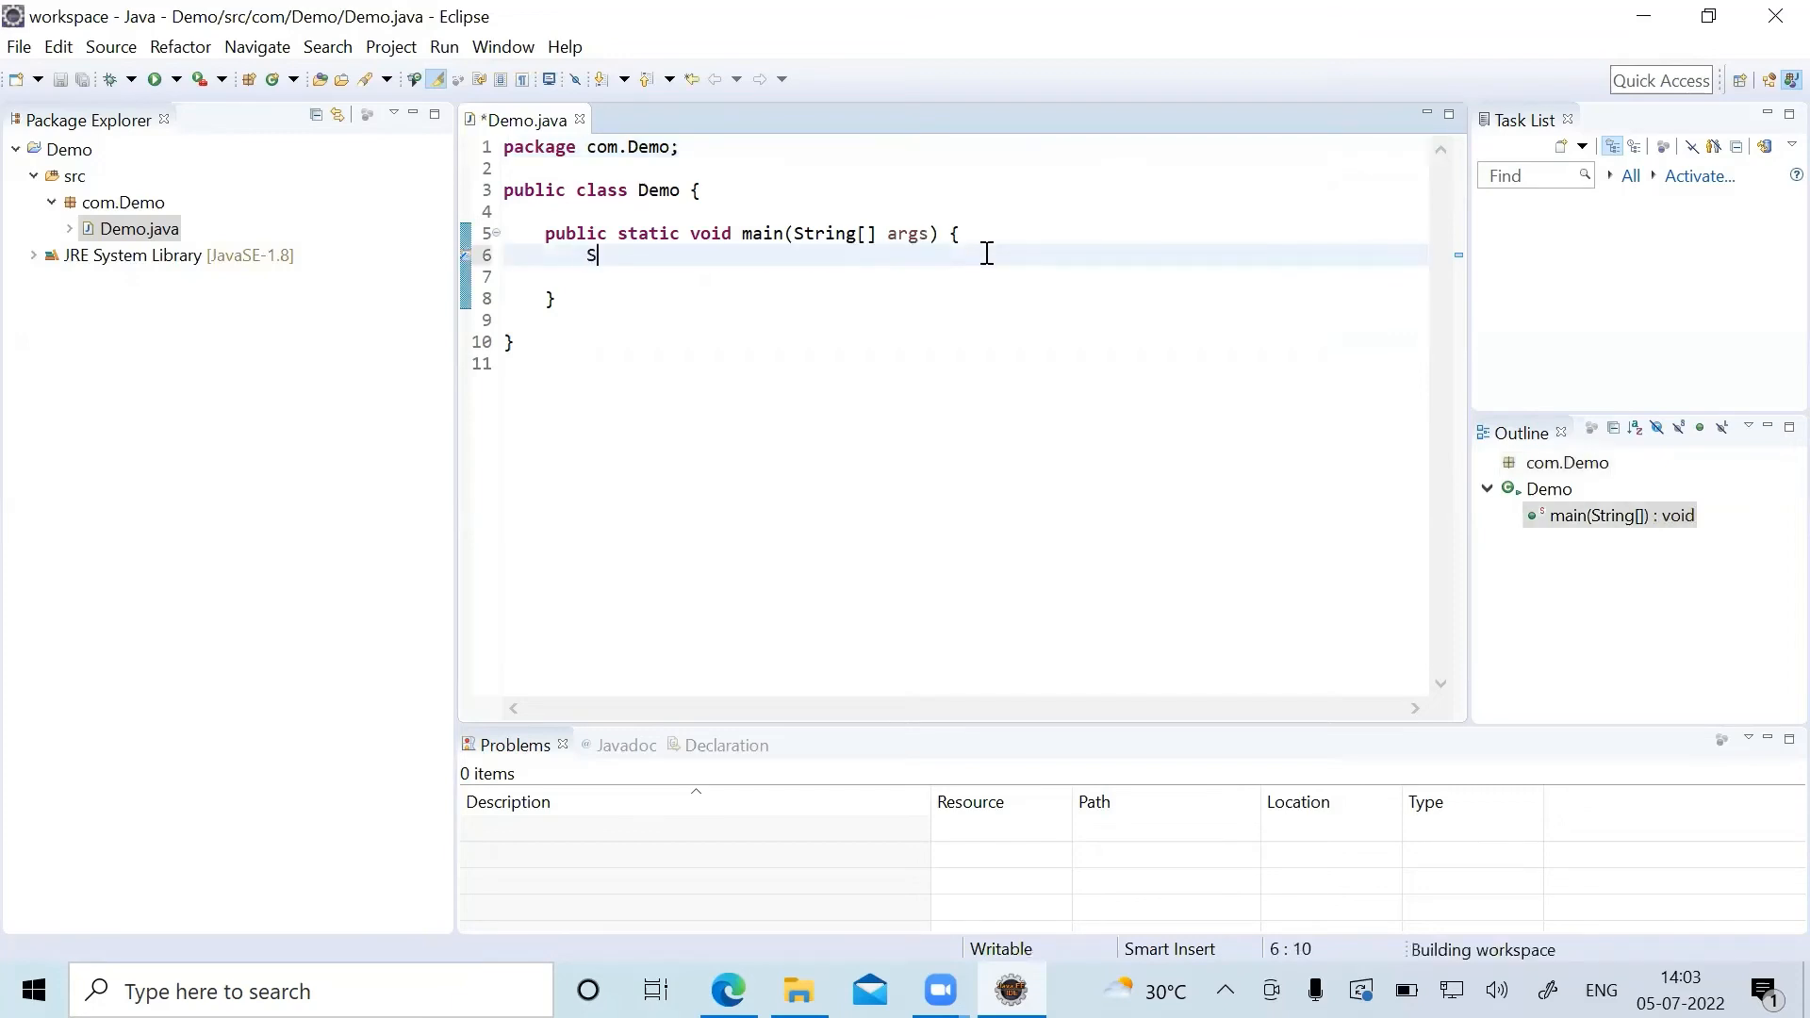
pyautogui.write('ystem.')
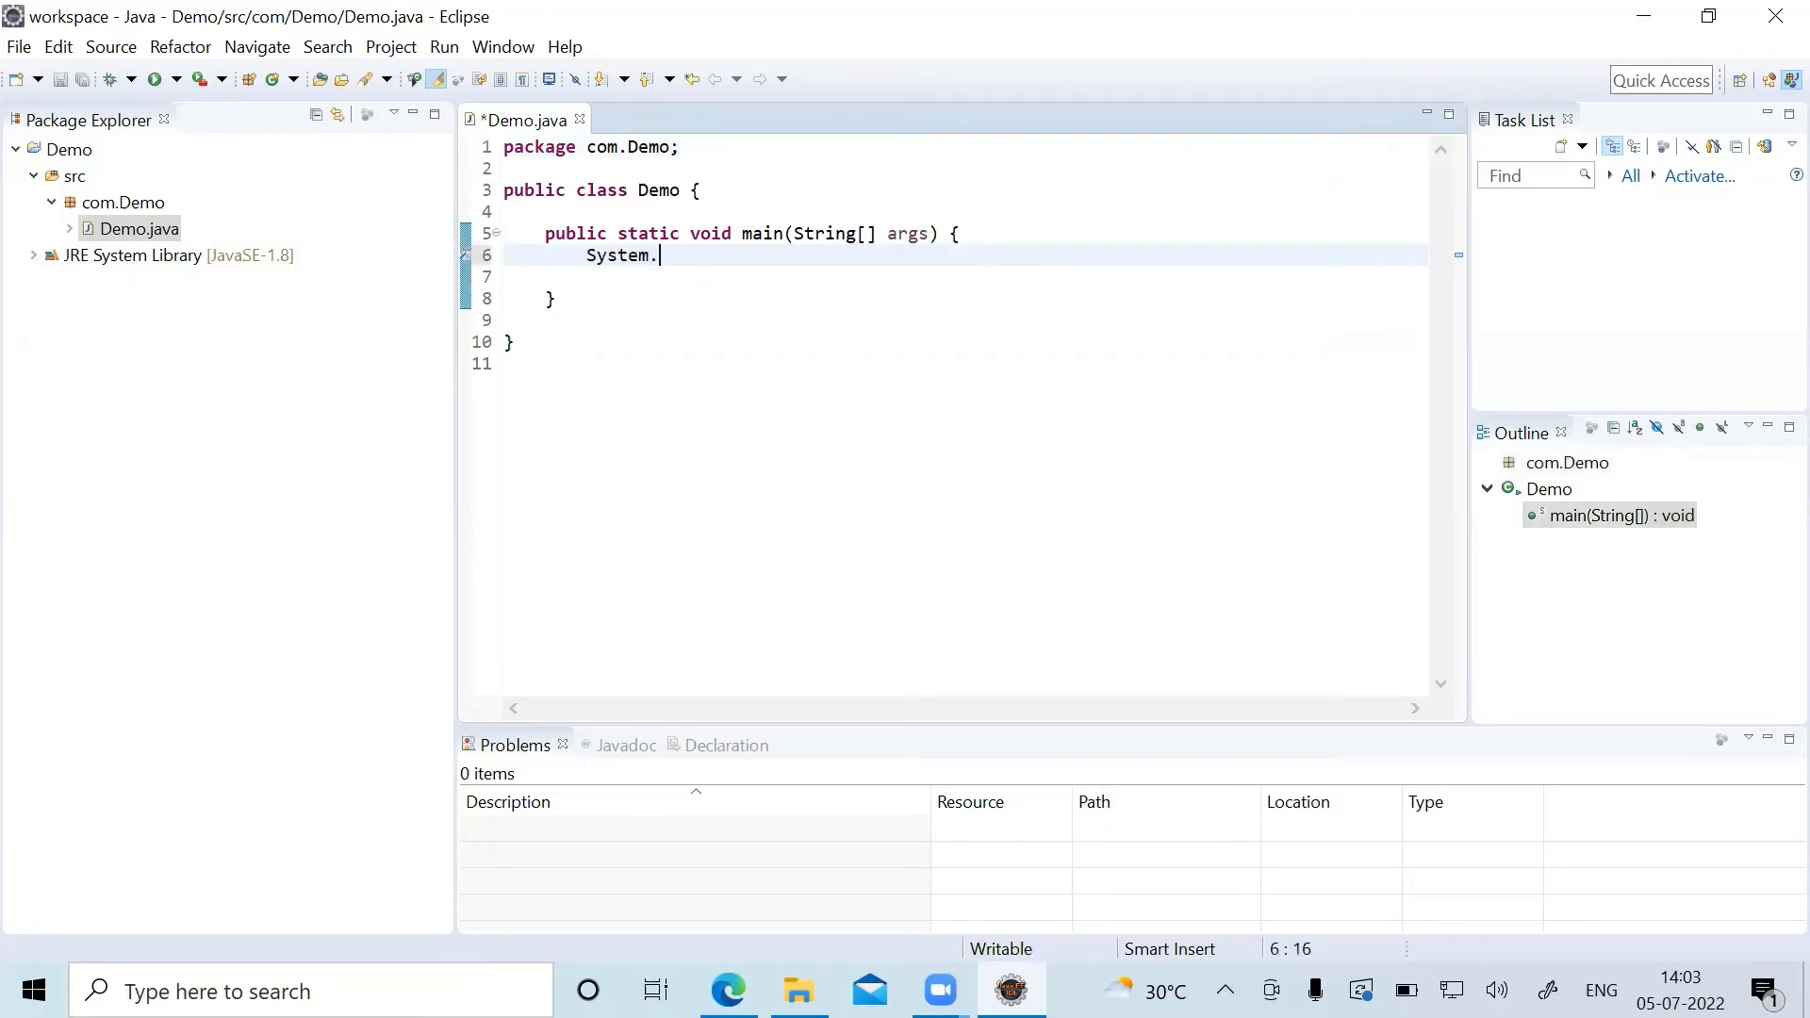
pyautogui.write('out.print;n')
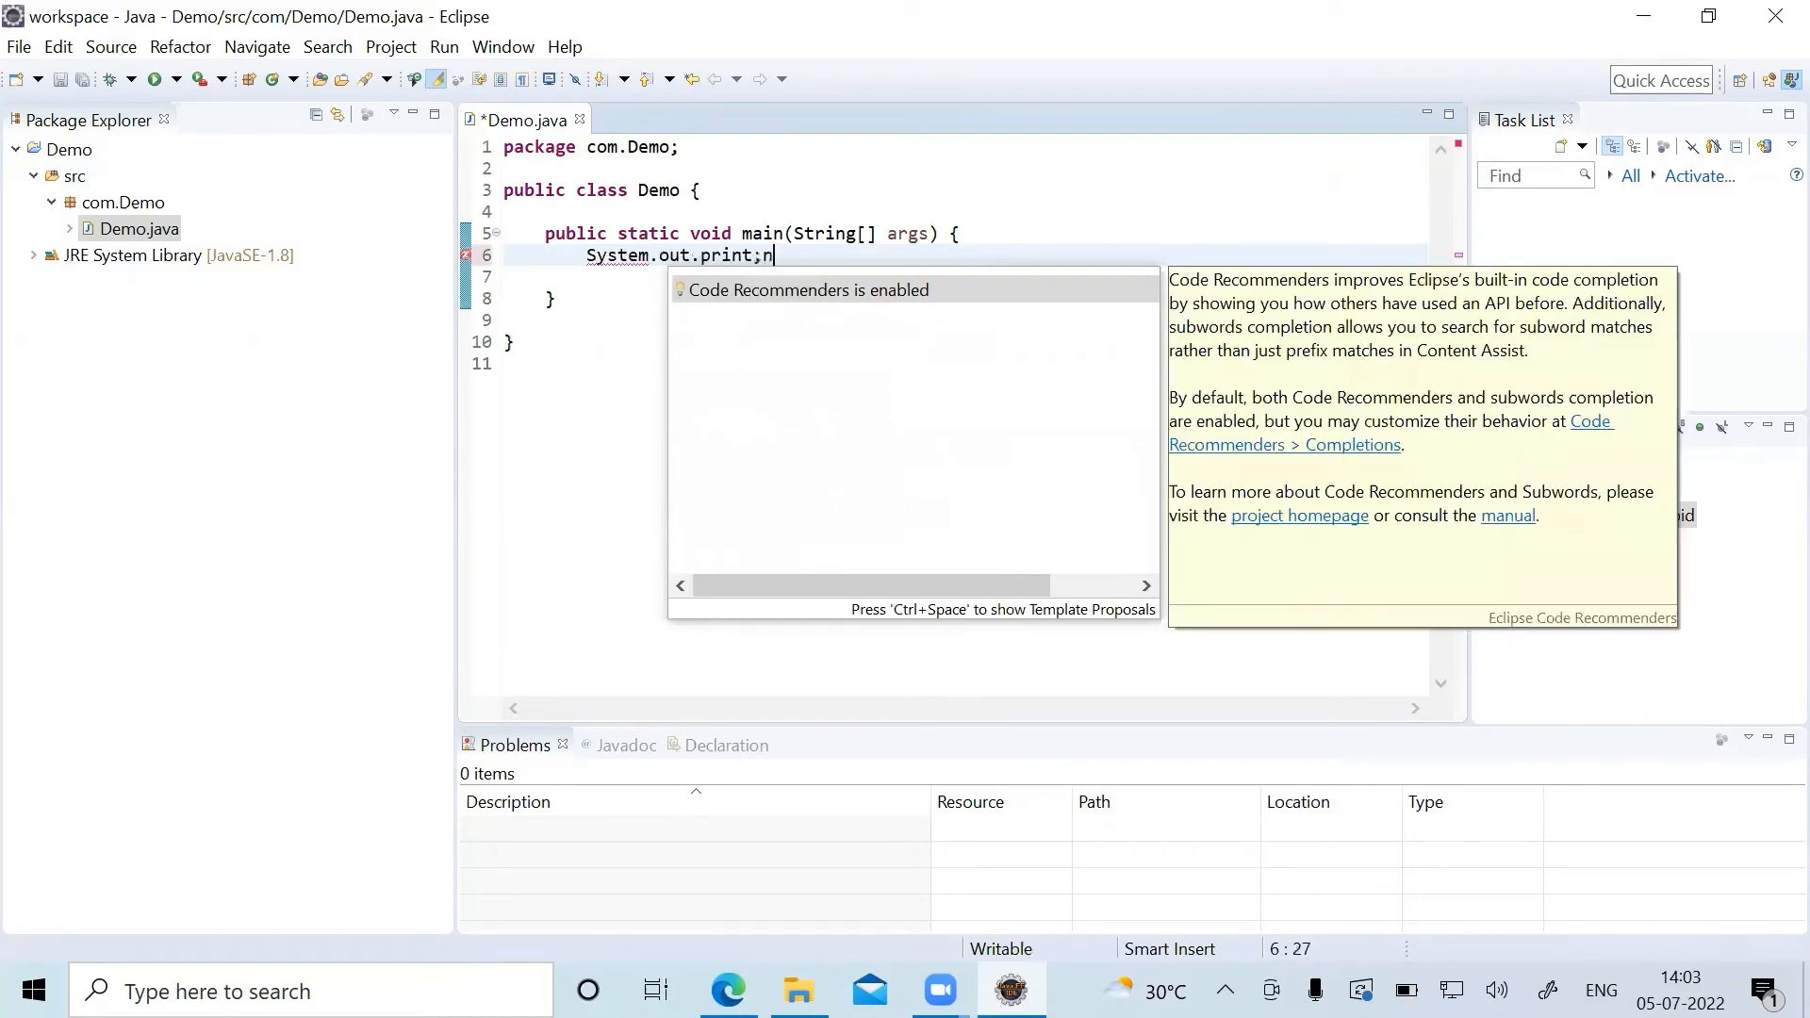
pyautogui.press('BackSpace')
pyautogui.press('BackSpace')
pyautogui.press('BackSpace')
pyautogui.write('tln()')
pyautogui.write(';')
# Insert the string "Hello Friends!" as the argument of the println call in the main method.
pyautogui.press('Left')
pyautogui.press('Left')
pyautogui.write('""')
pyautogui.press('Left')
pyautogui.press('capslock')
pyautogui.press('capslock')
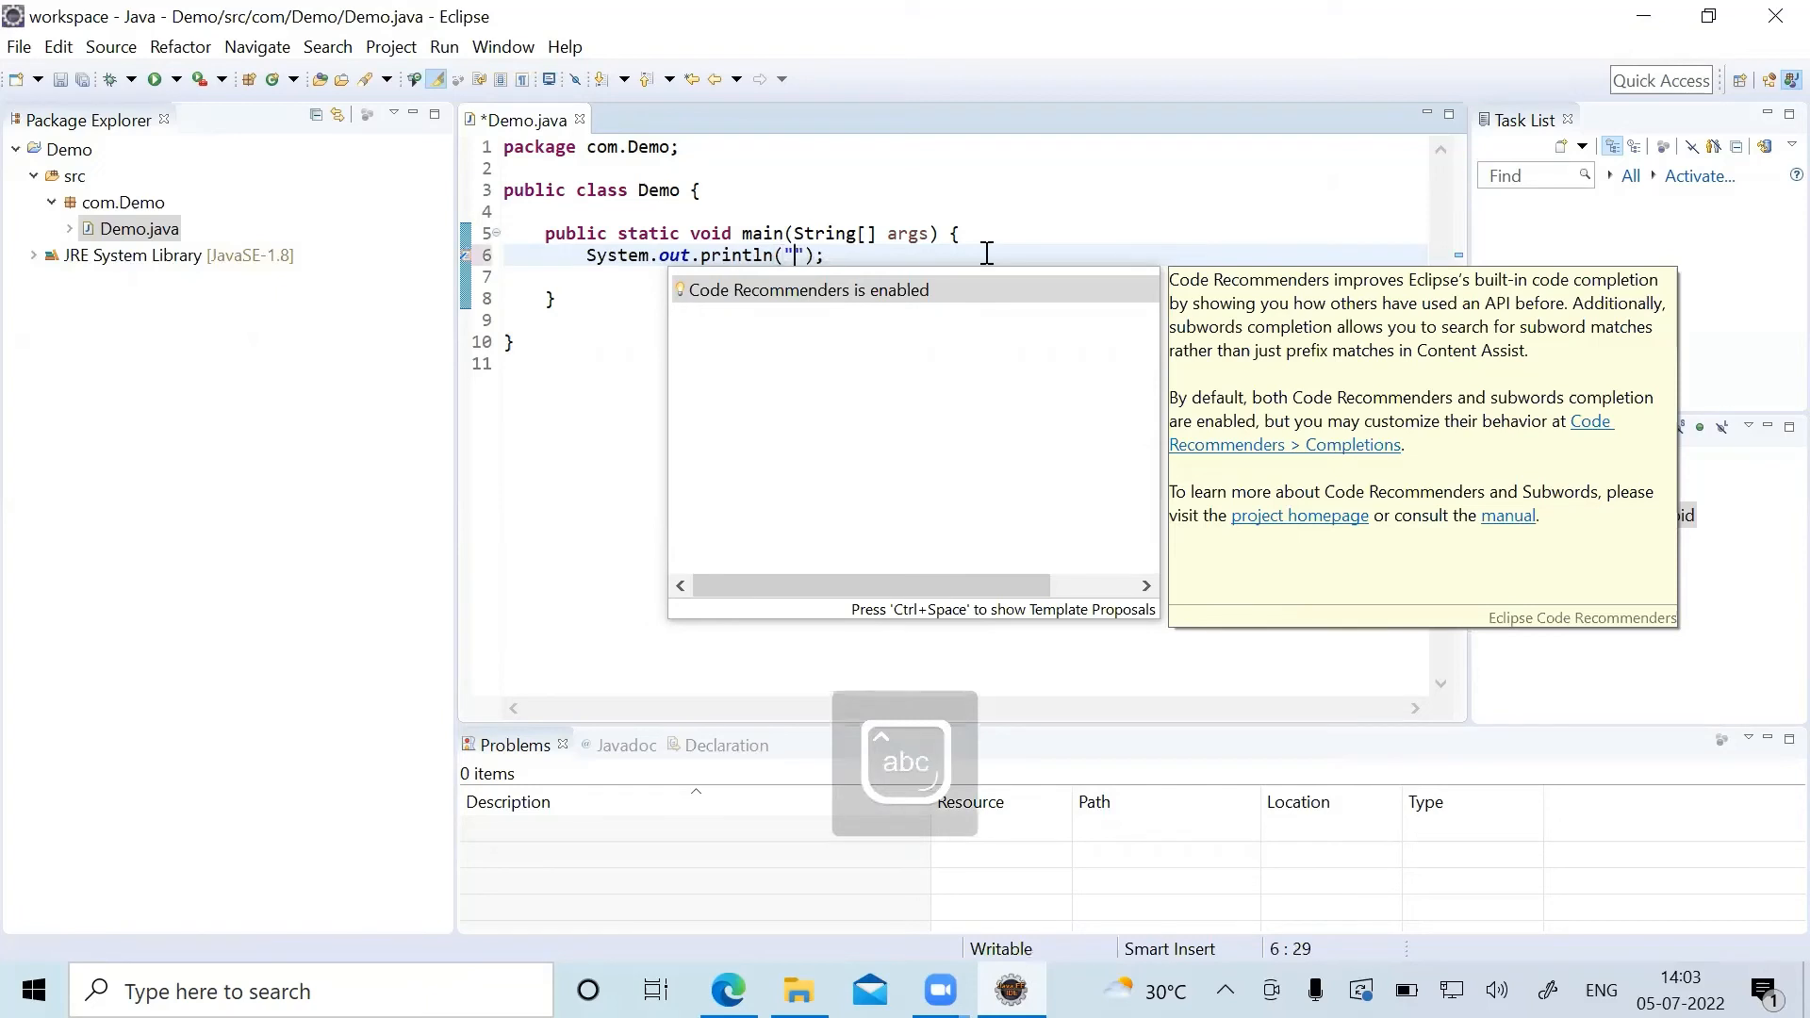
pyautogui.write('HEllo')
pyautogui.press('BackSpace')
pyautogui.press('BackSpace')
pyautogui.press('BackSpace')
pyautogui.press('BackSpace')
pyautogui.write('ello Friend')
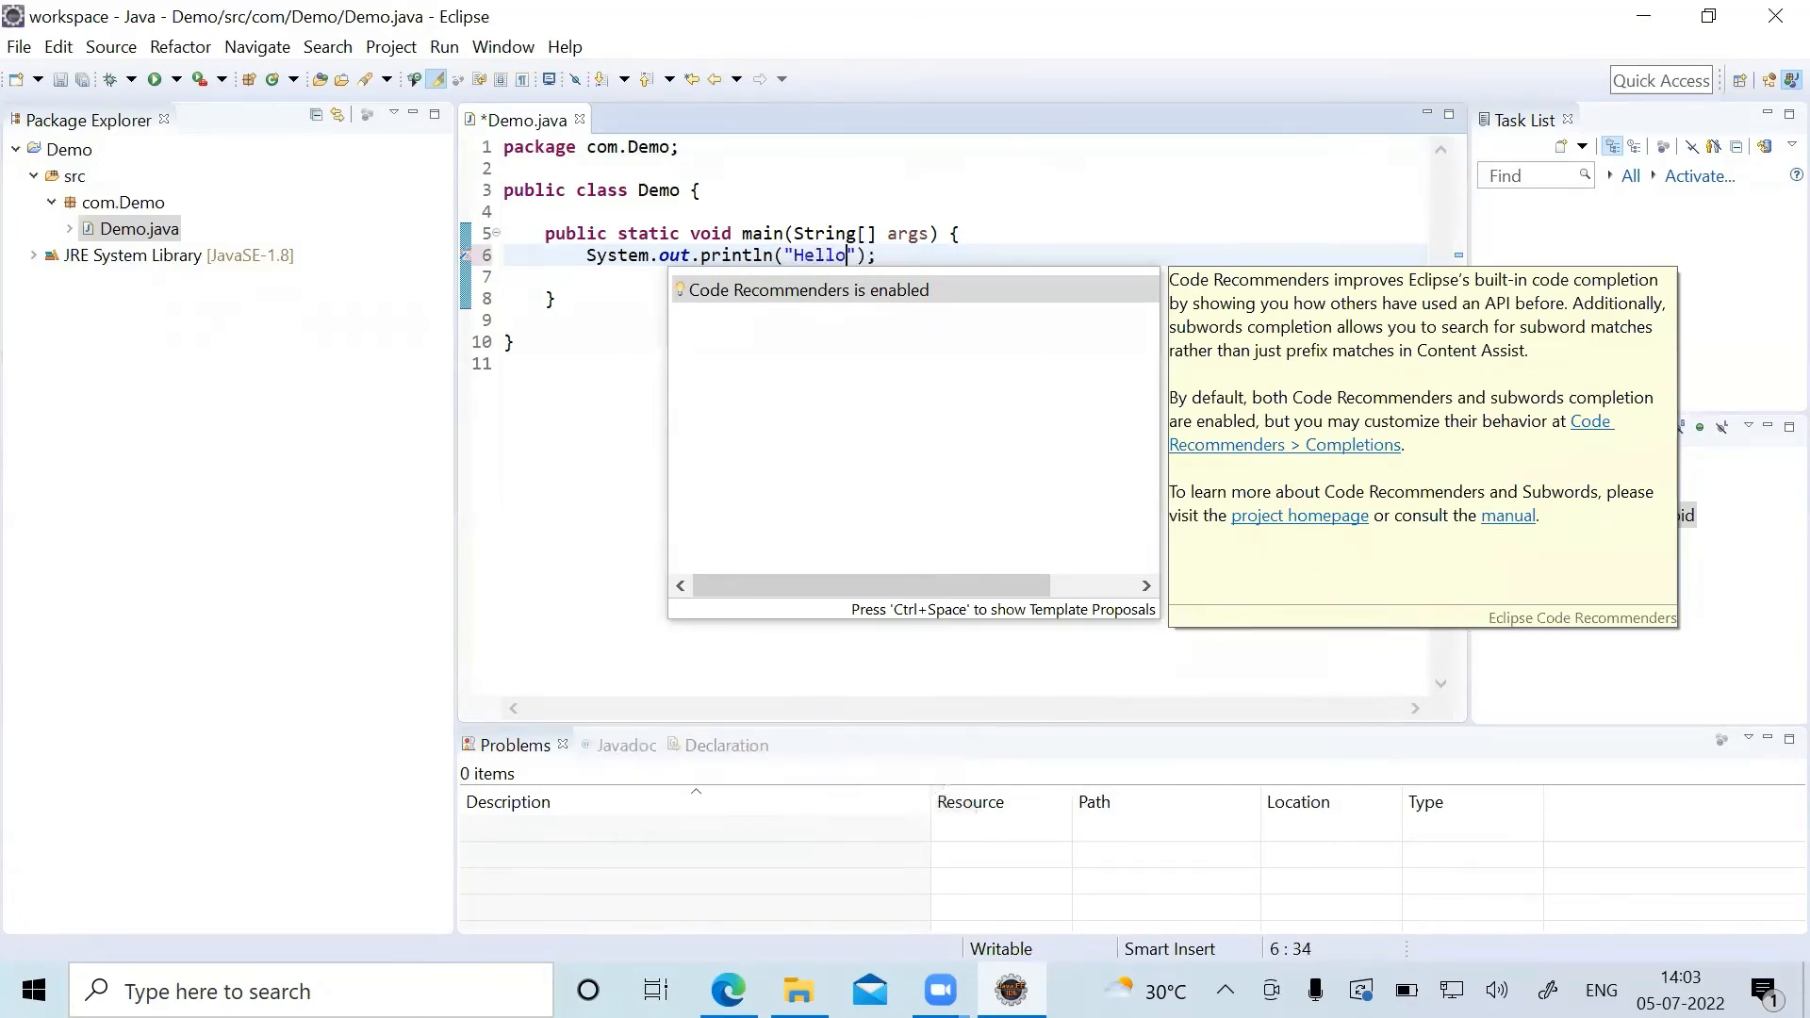
pyautogui.write('s!')
pyautogui.click(542, 602)
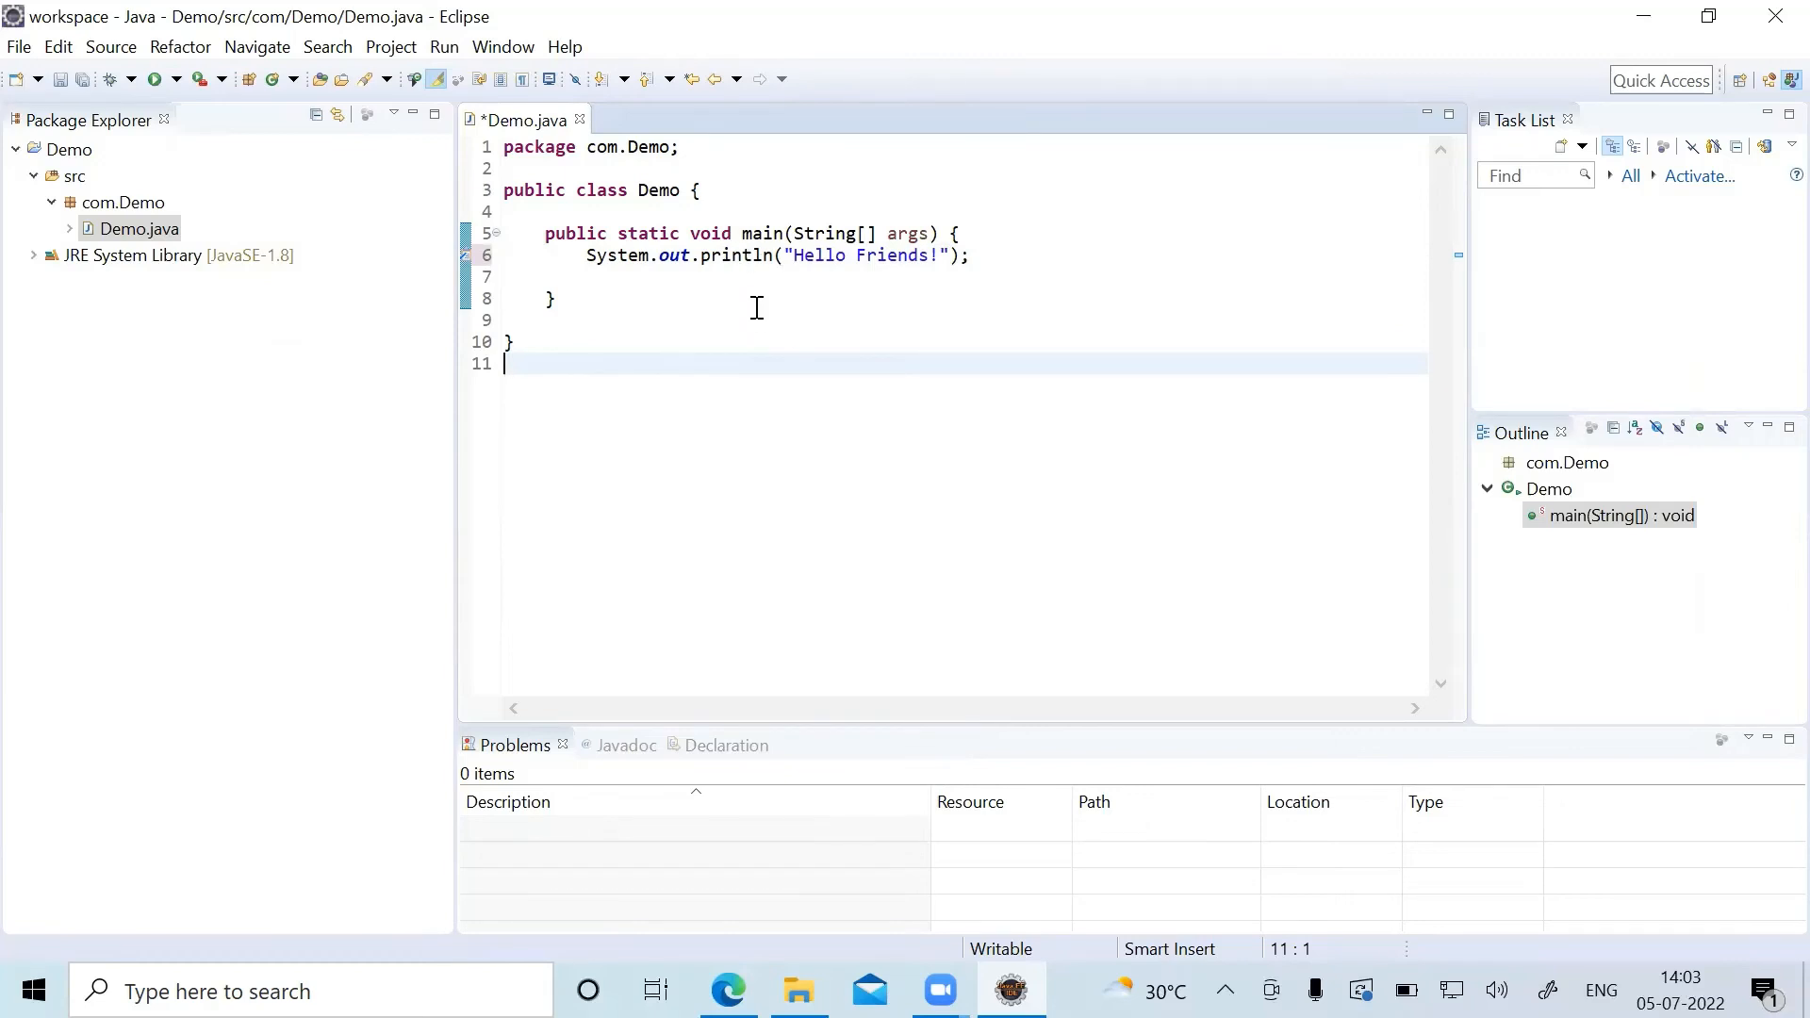
pyautogui.click(879, 285)
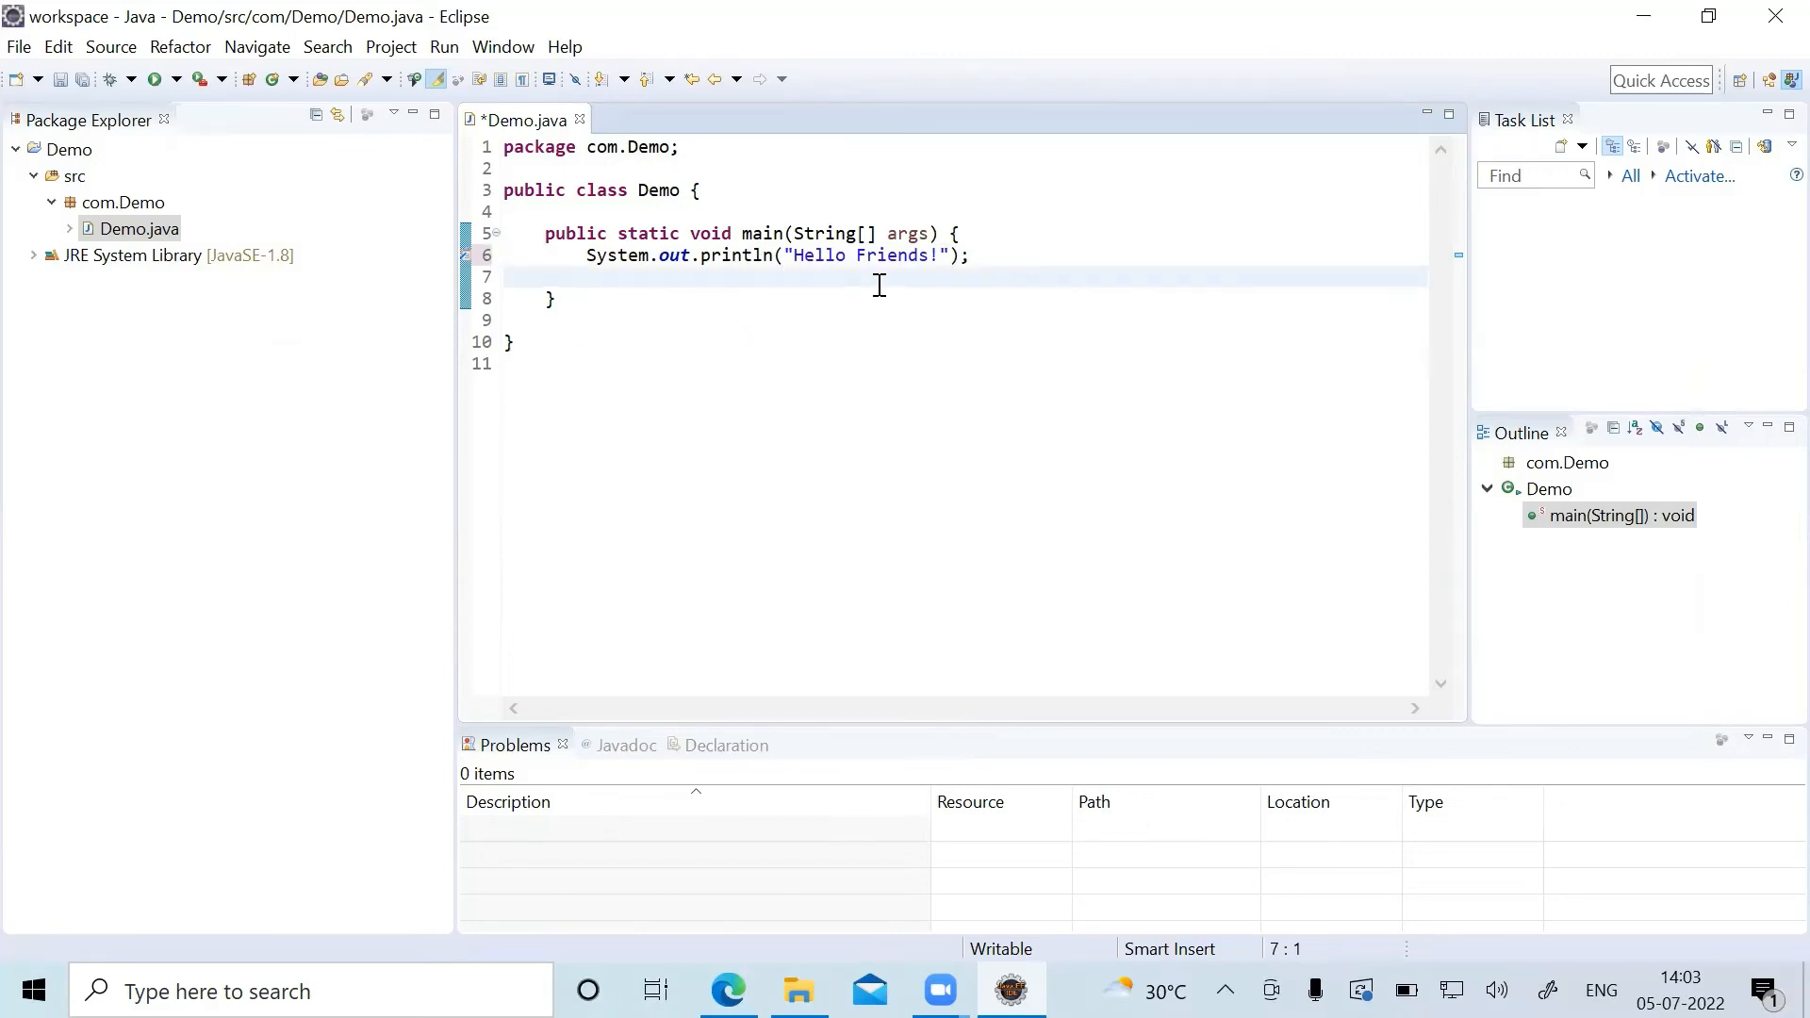
pyautogui.rightClick(879, 285)
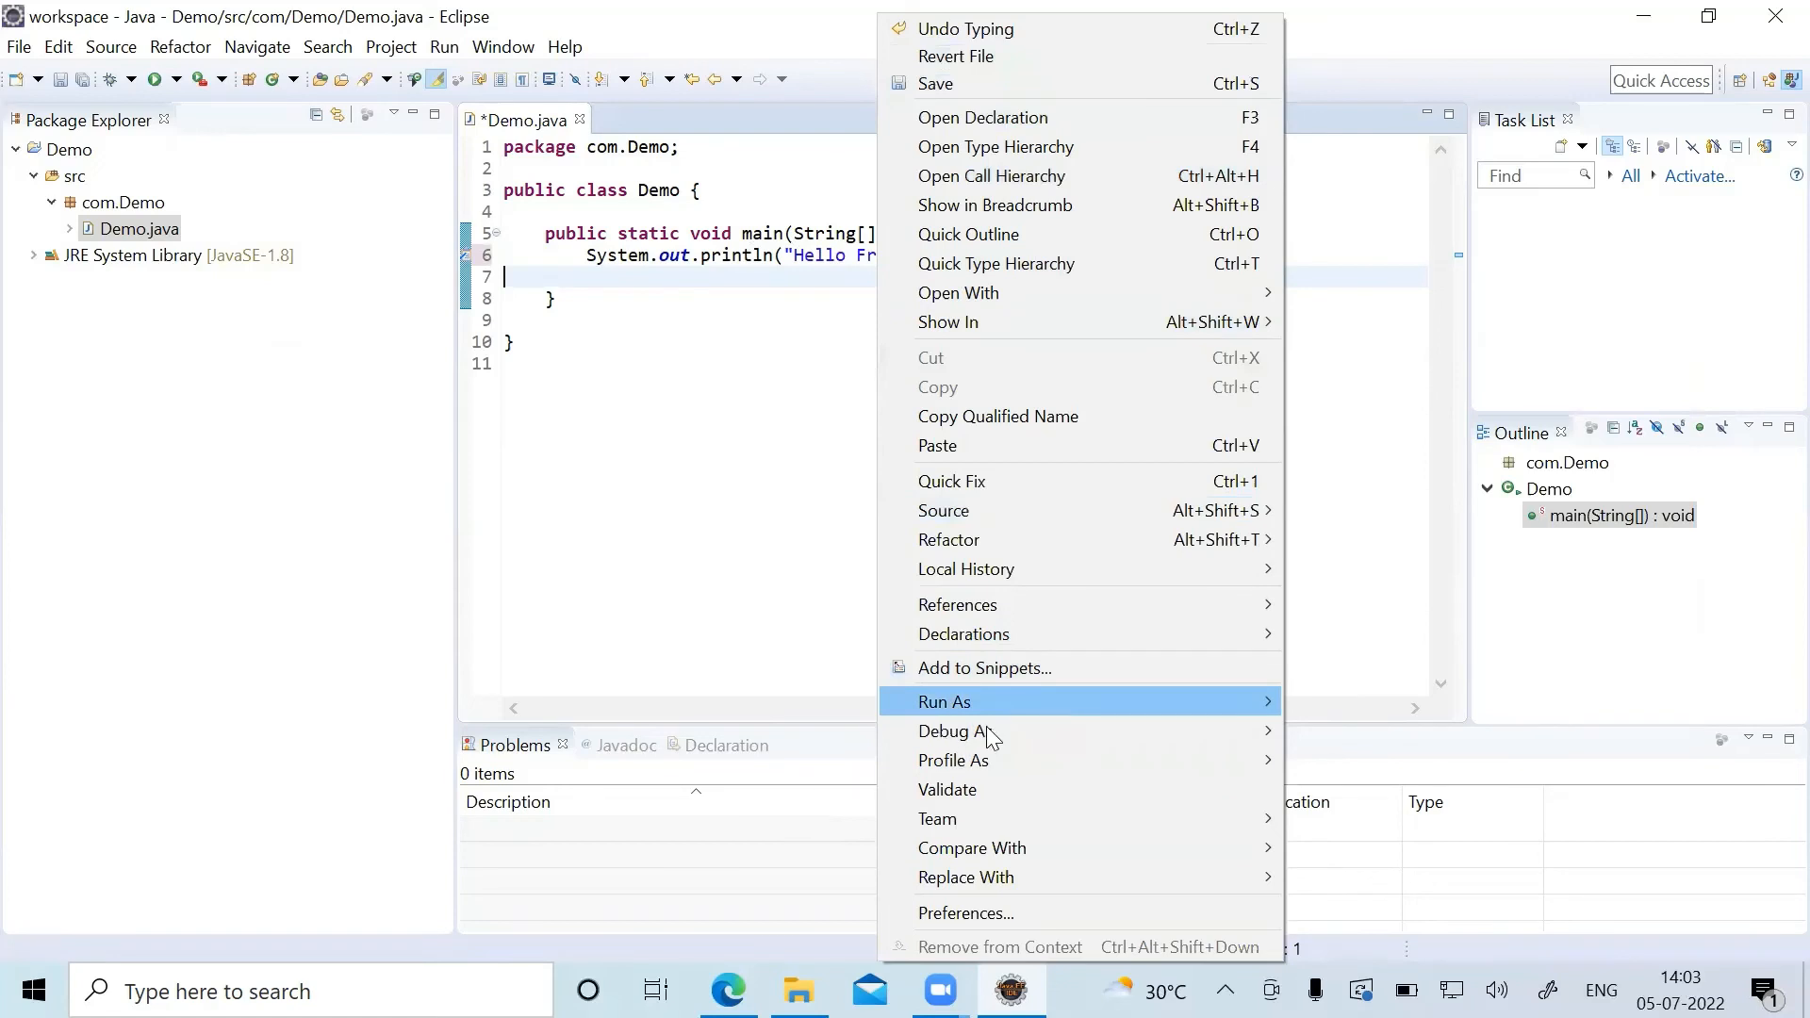
pyautogui.moveTo(986, 705)
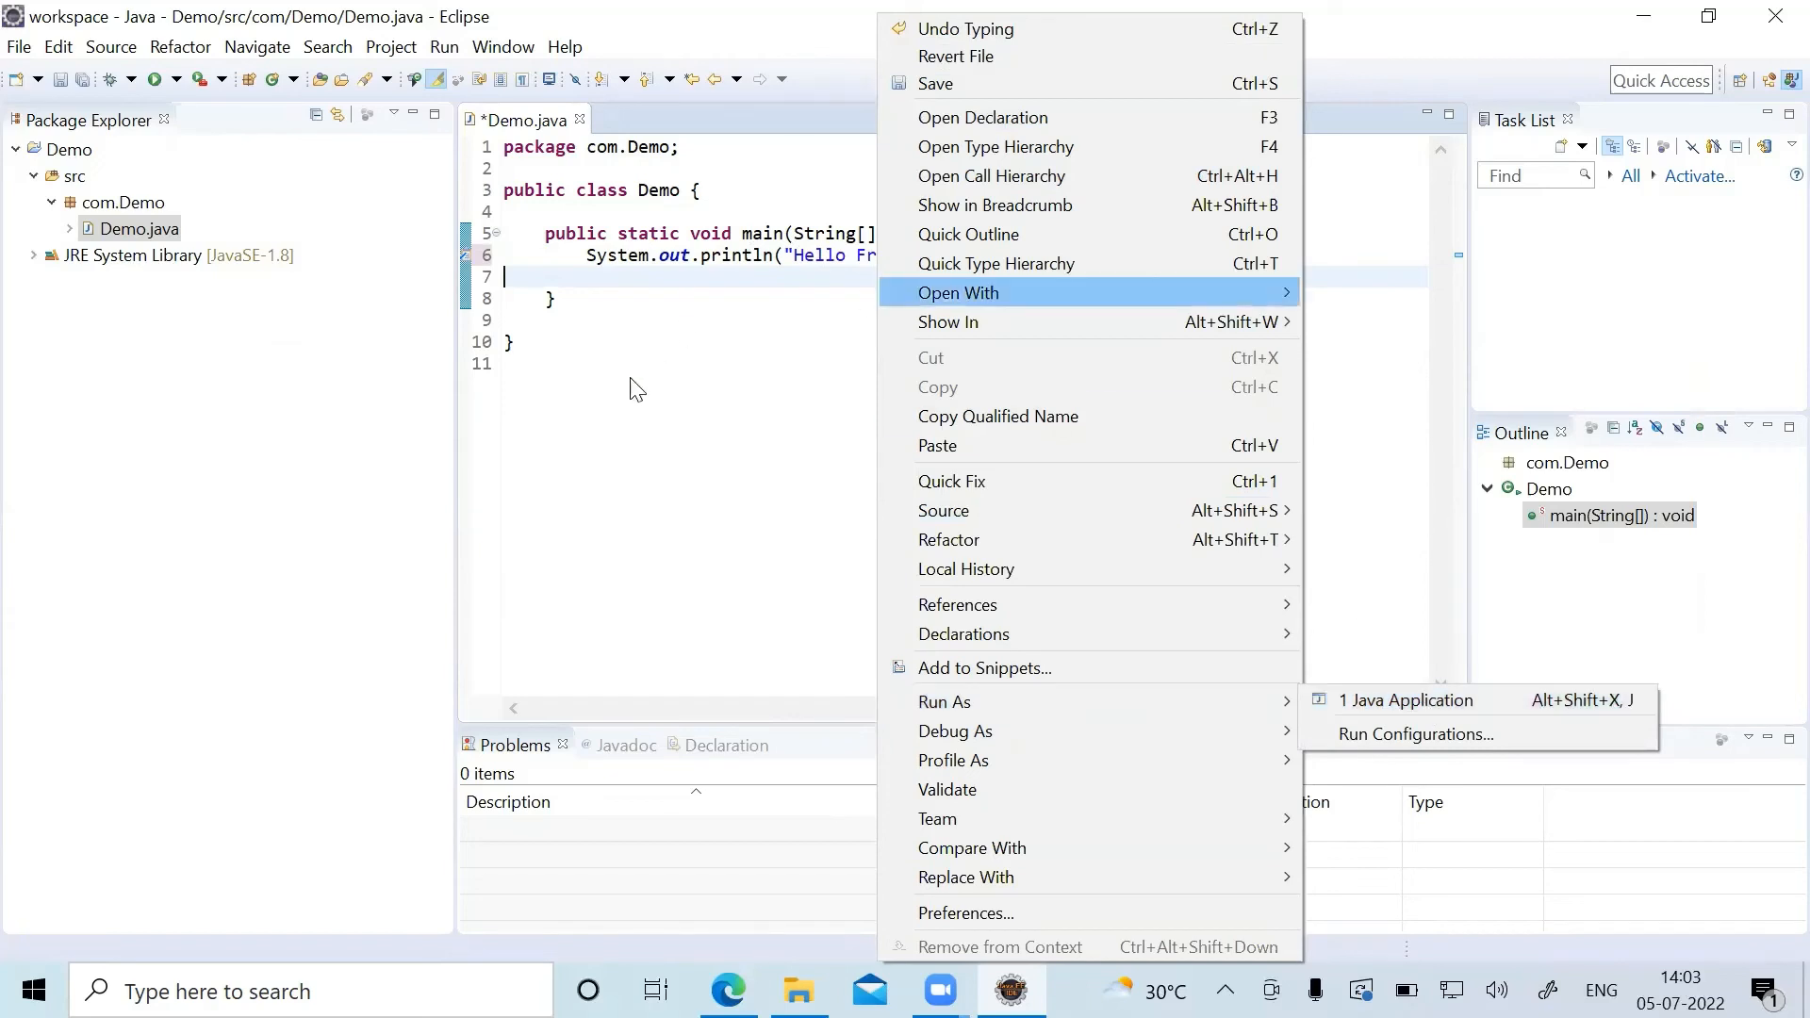
pyautogui.click(630, 408)
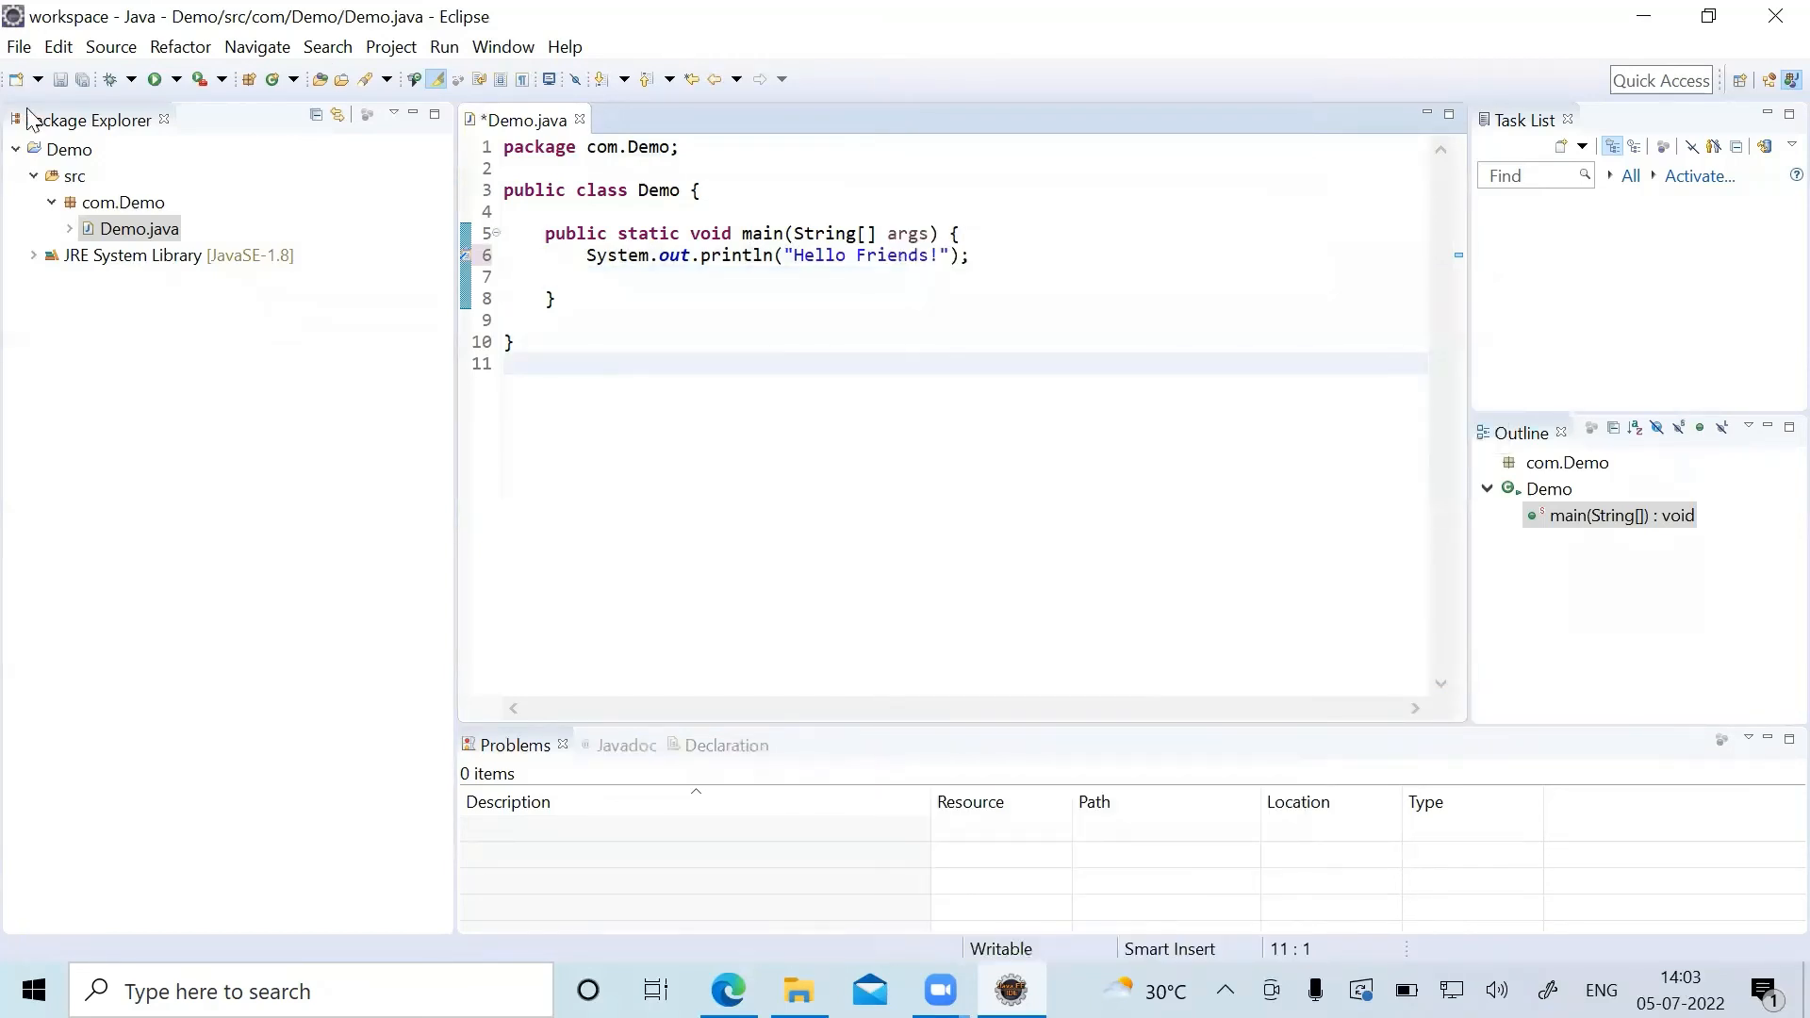
# Run the Demo program, saving Demo.java before the launch.
pyautogui.click(157, 80)
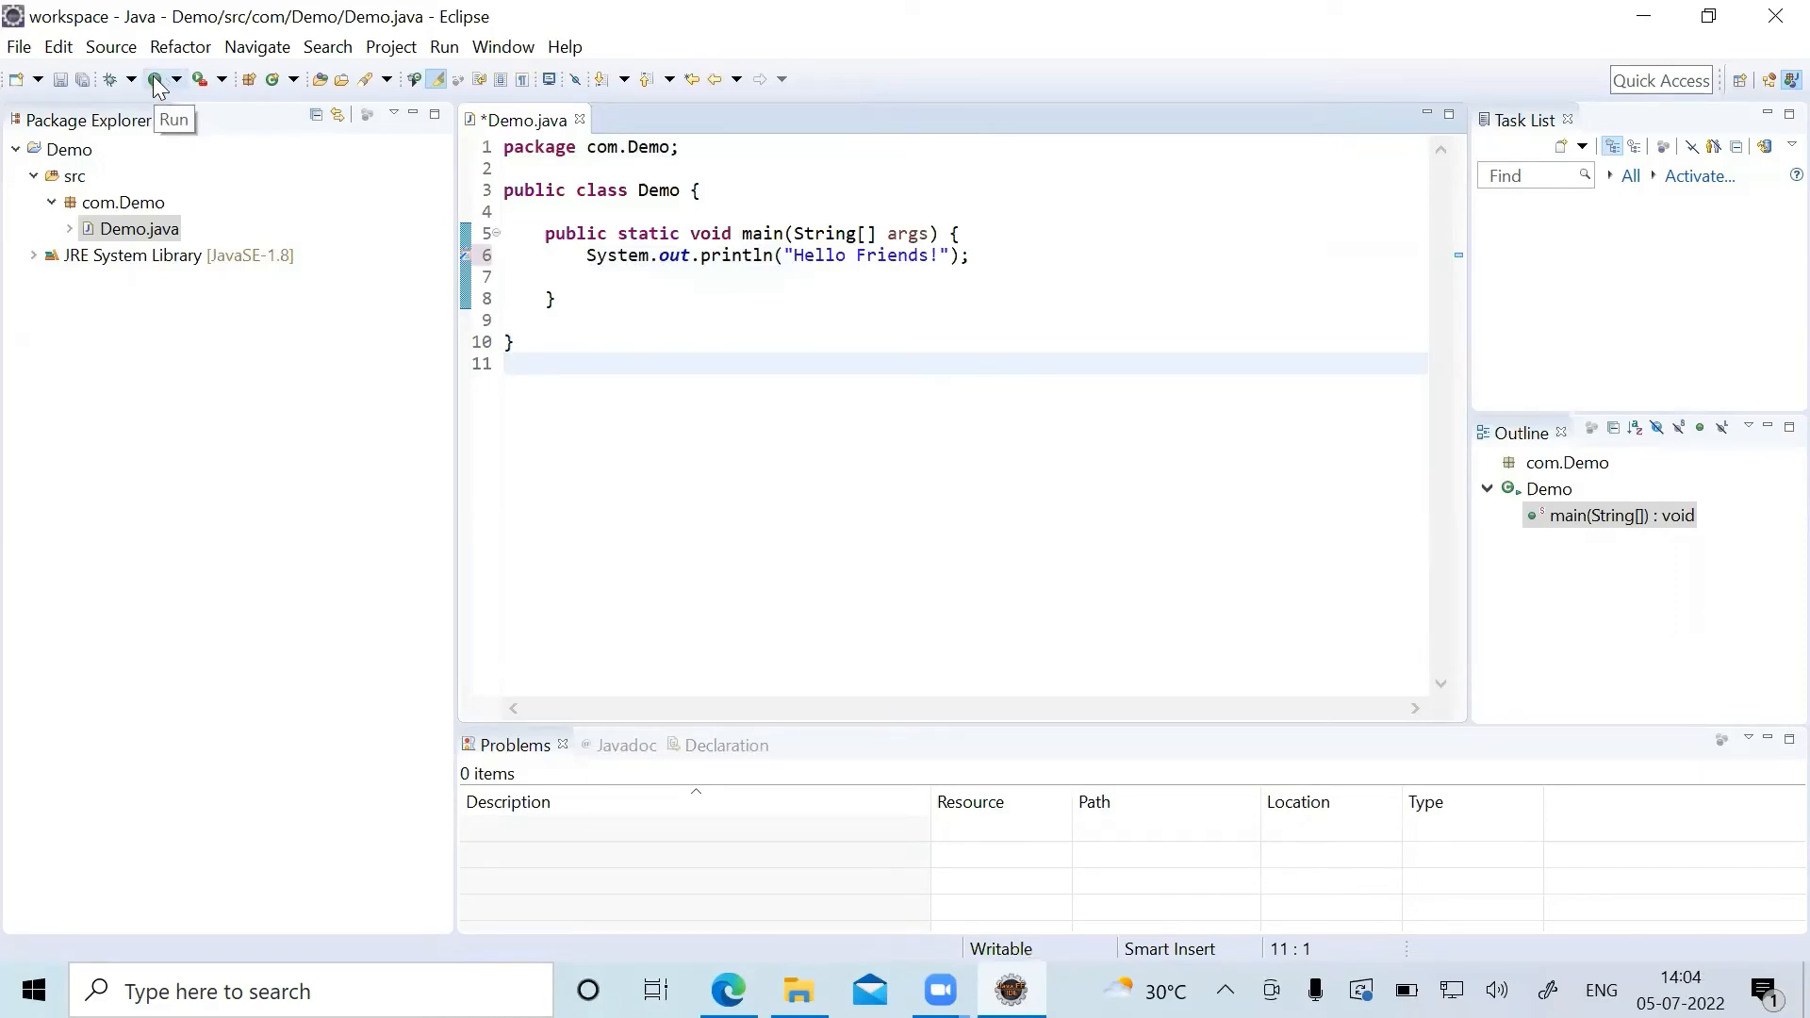
pyautogui.click(156, 80)
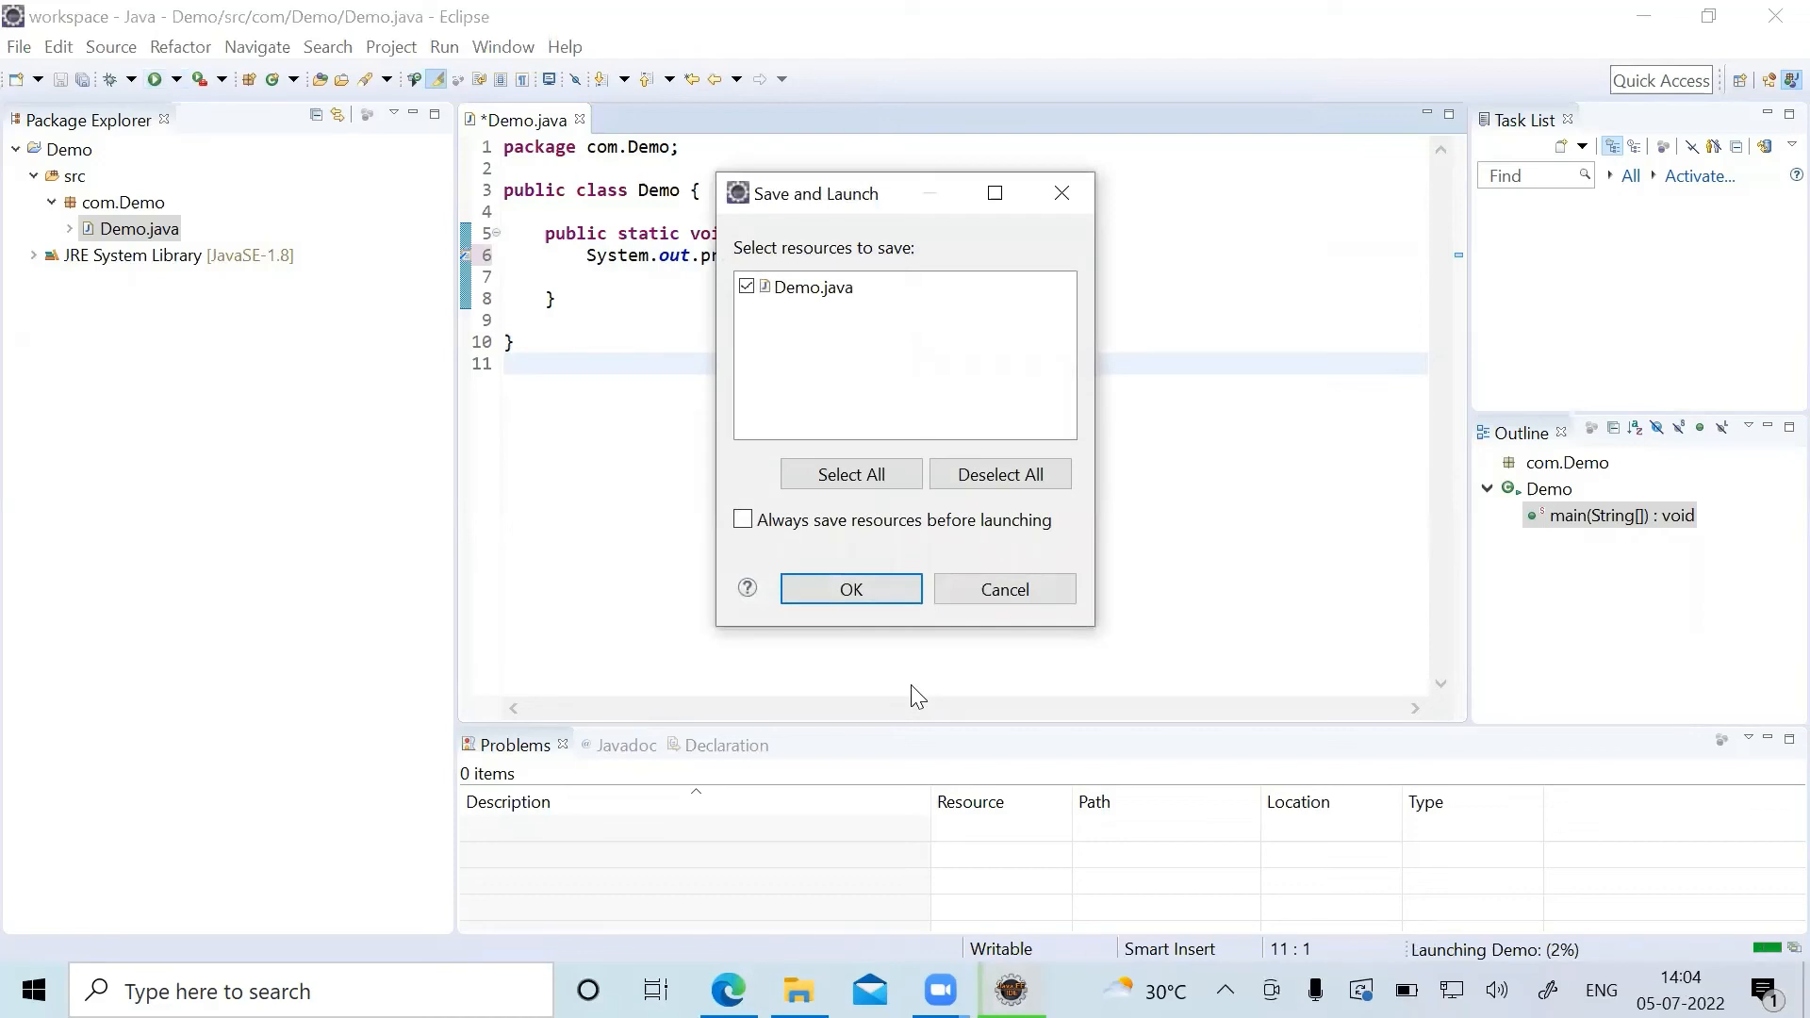
pyautogui.click(852, 592)
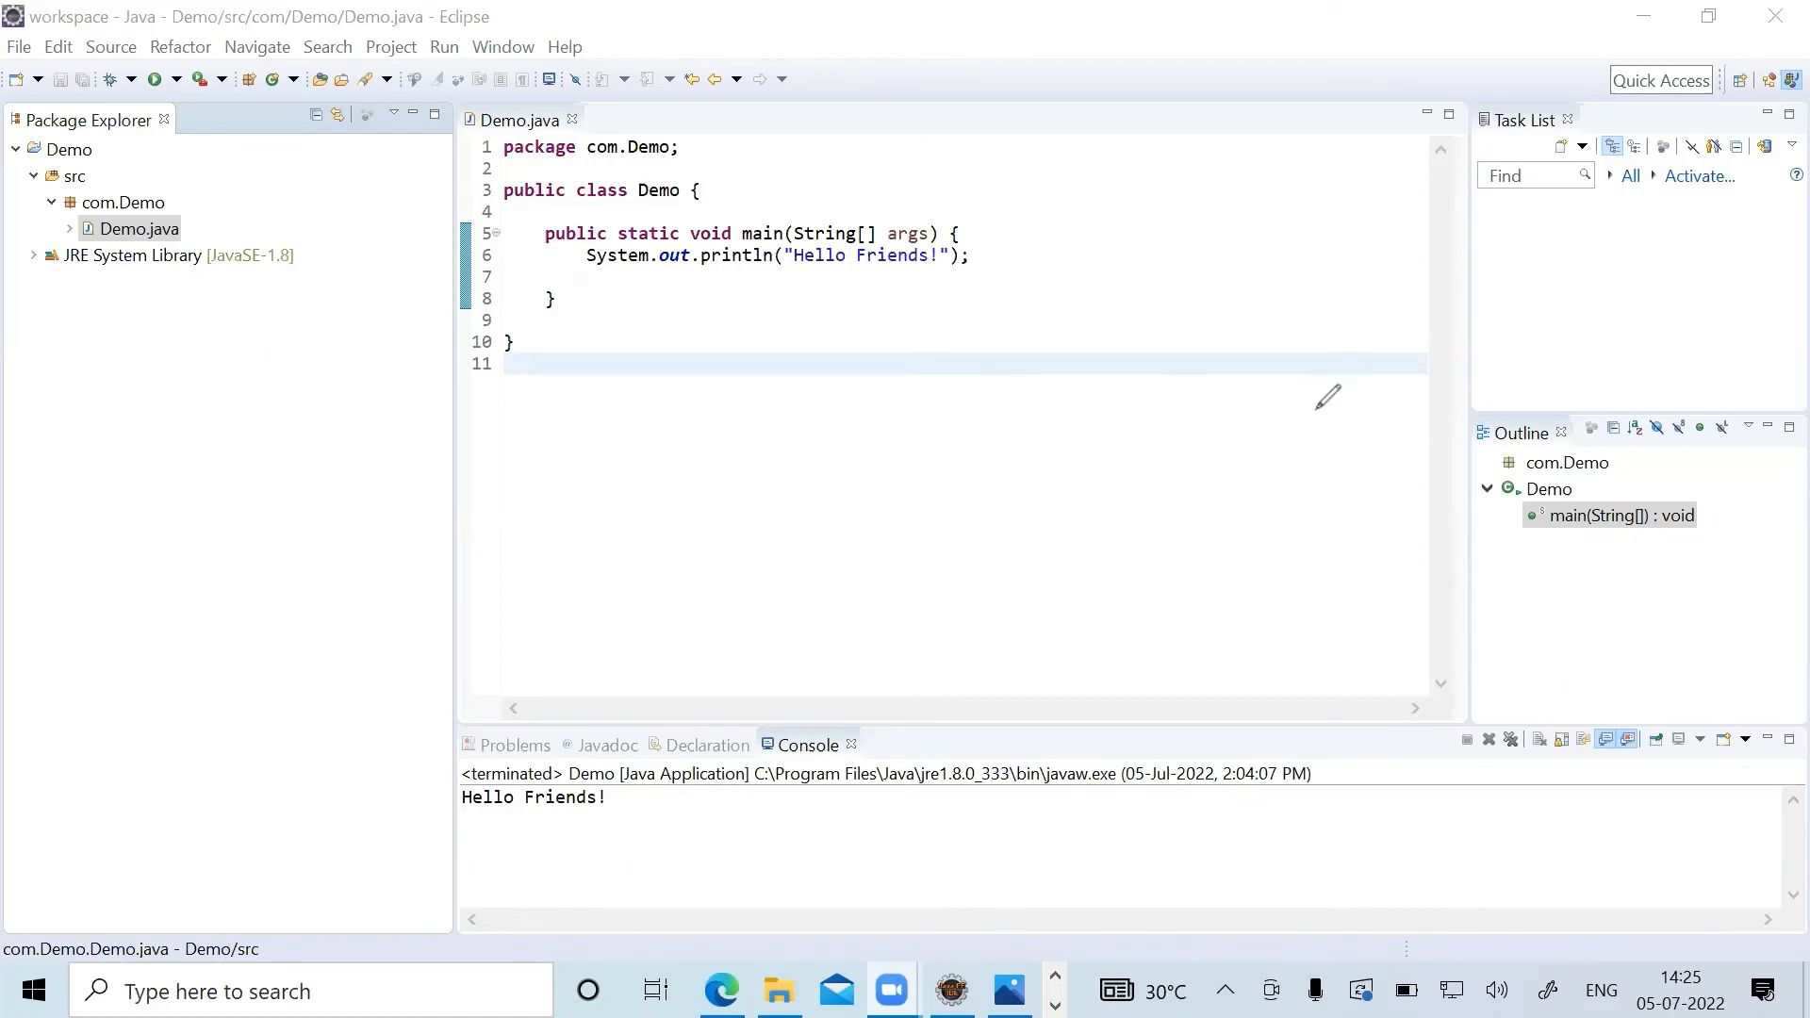
pyautogui.moveTo(1801, 46)
pyautogui.mouseDown()
pyautogui.moveTo(1763, 55)
pyautogui.moveTo(1772, 105)
pyautogui.moveTo(1807, 106)
pyautogui.moveTo(1776, 47)
pyautogui.mouseUp()
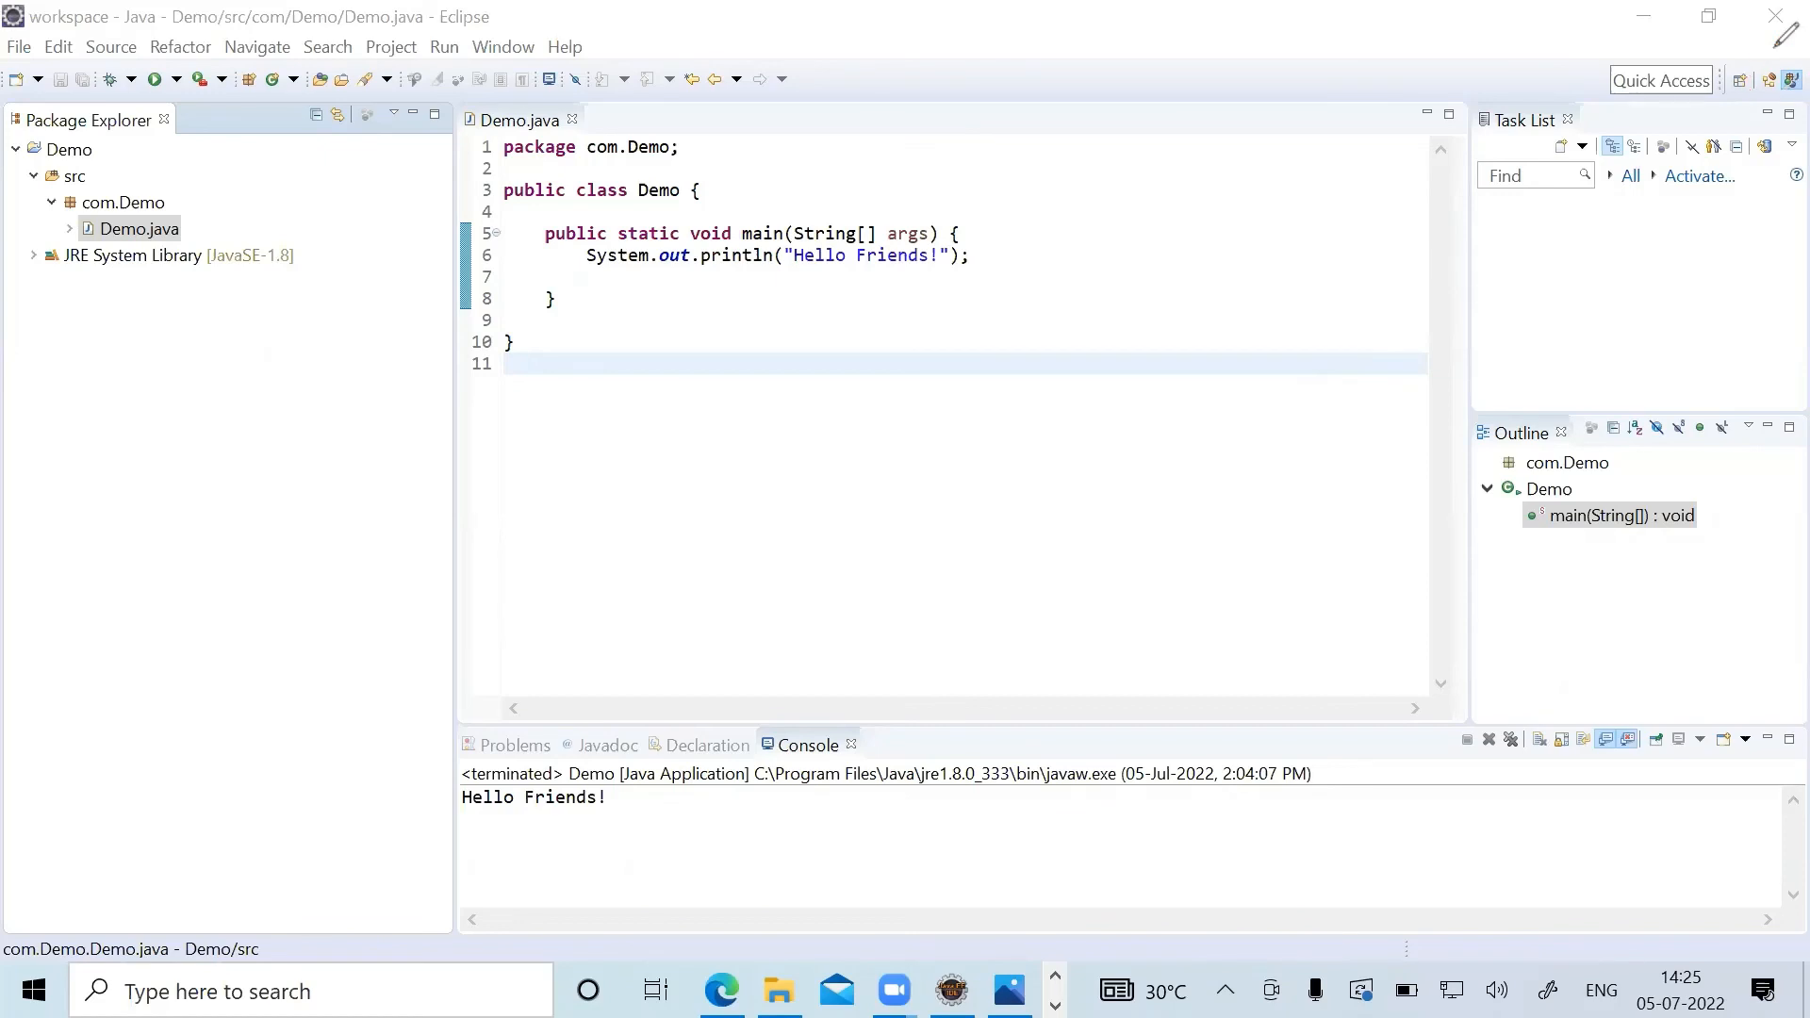
pyautogui.click(1398, 147)
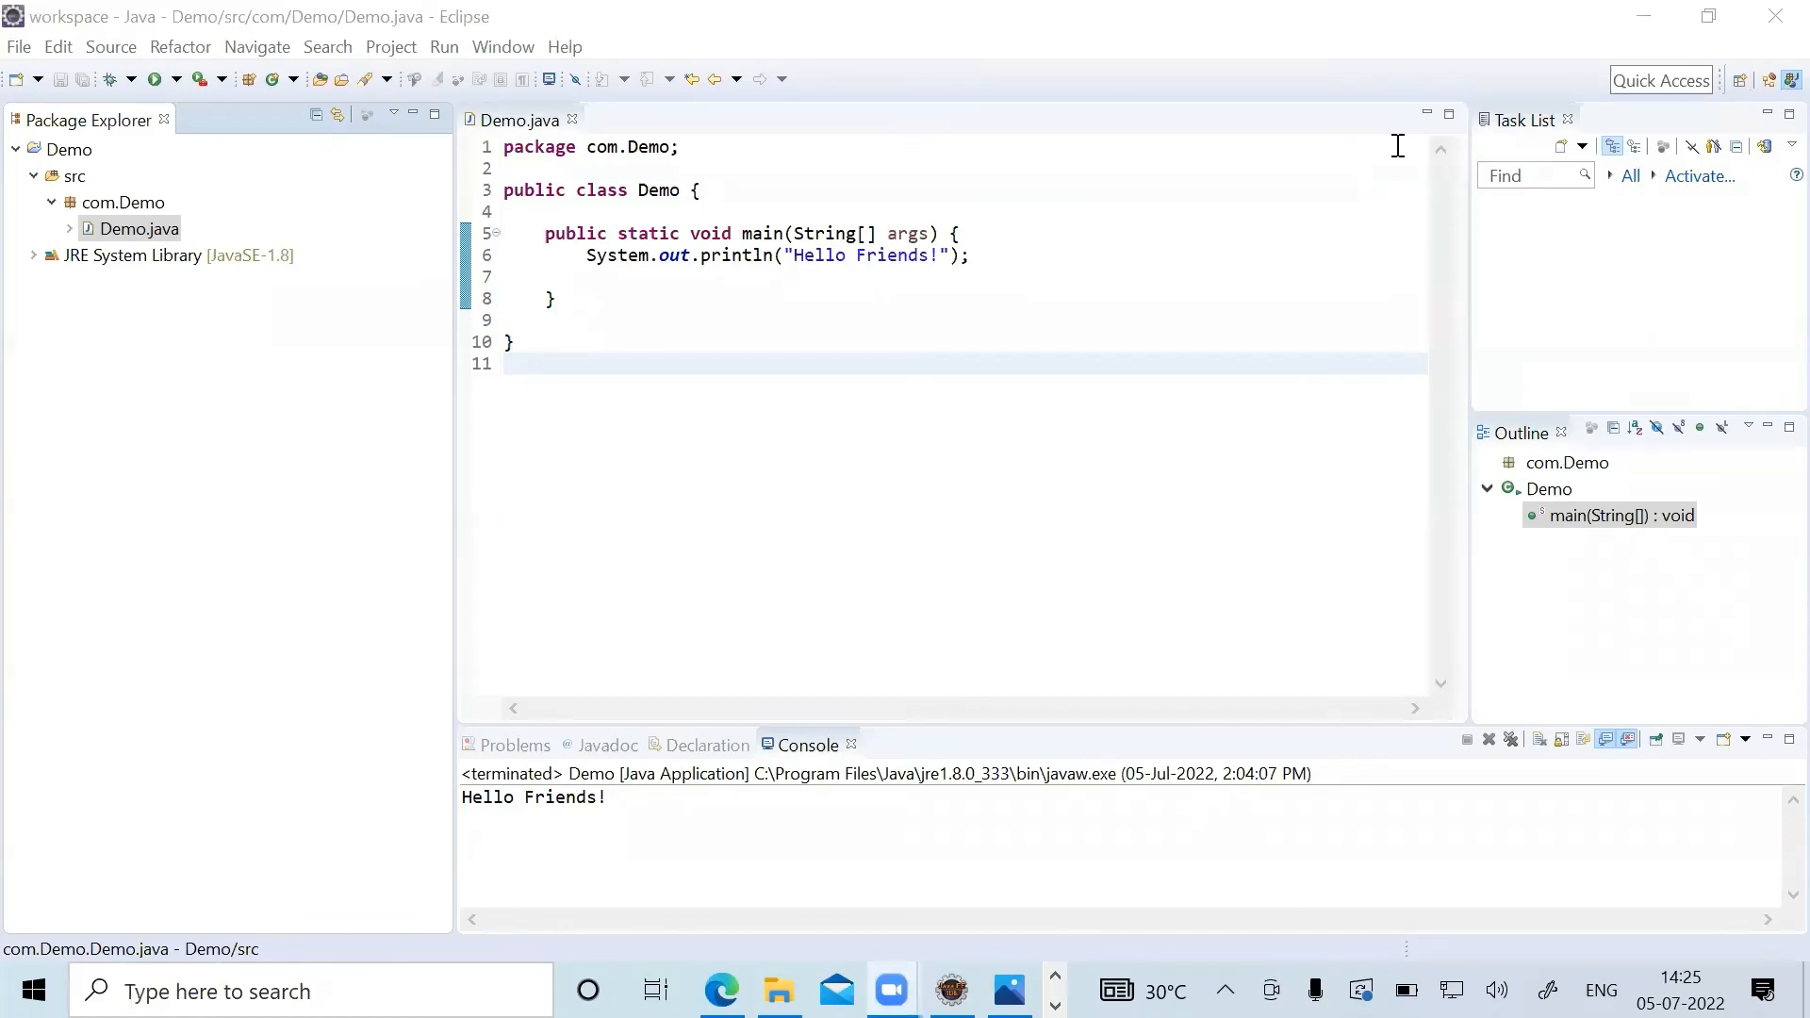
# Switch to the Java EE perspective, return to the Java perspective, and switch to Java EE again.
pyautogui.click(1766, 81)
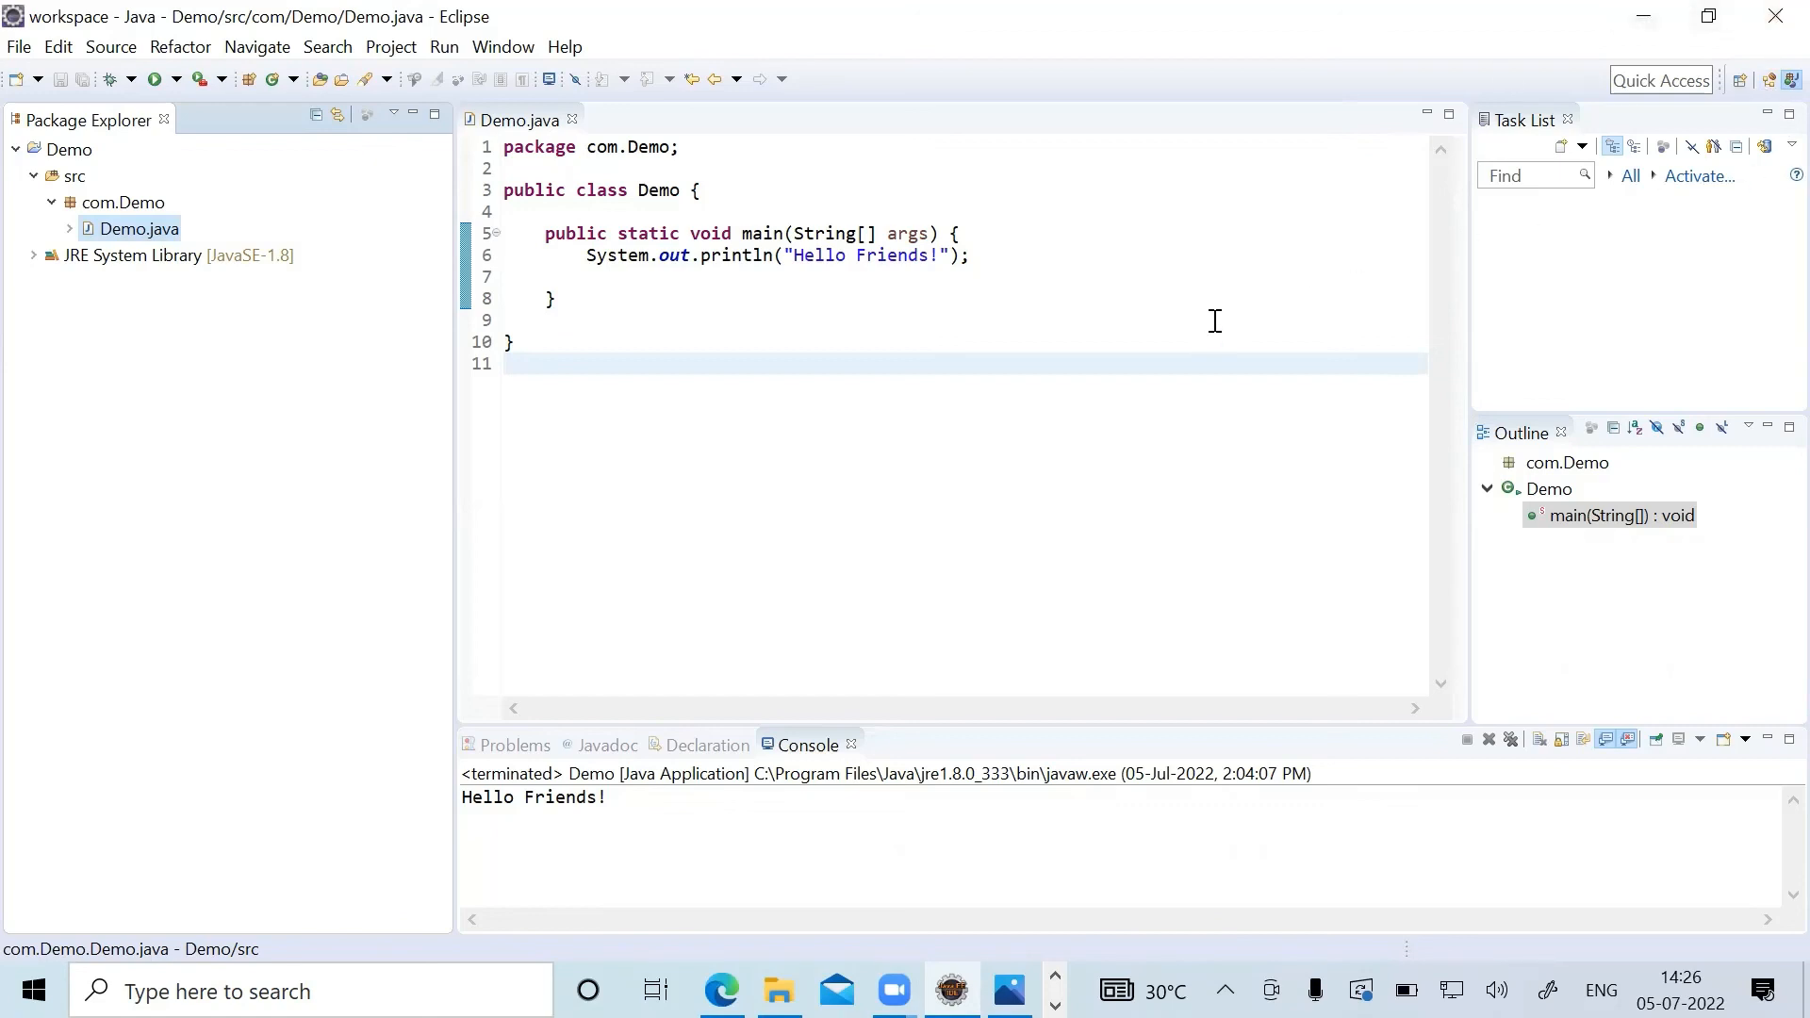
pyautogui.click(1768, 83)
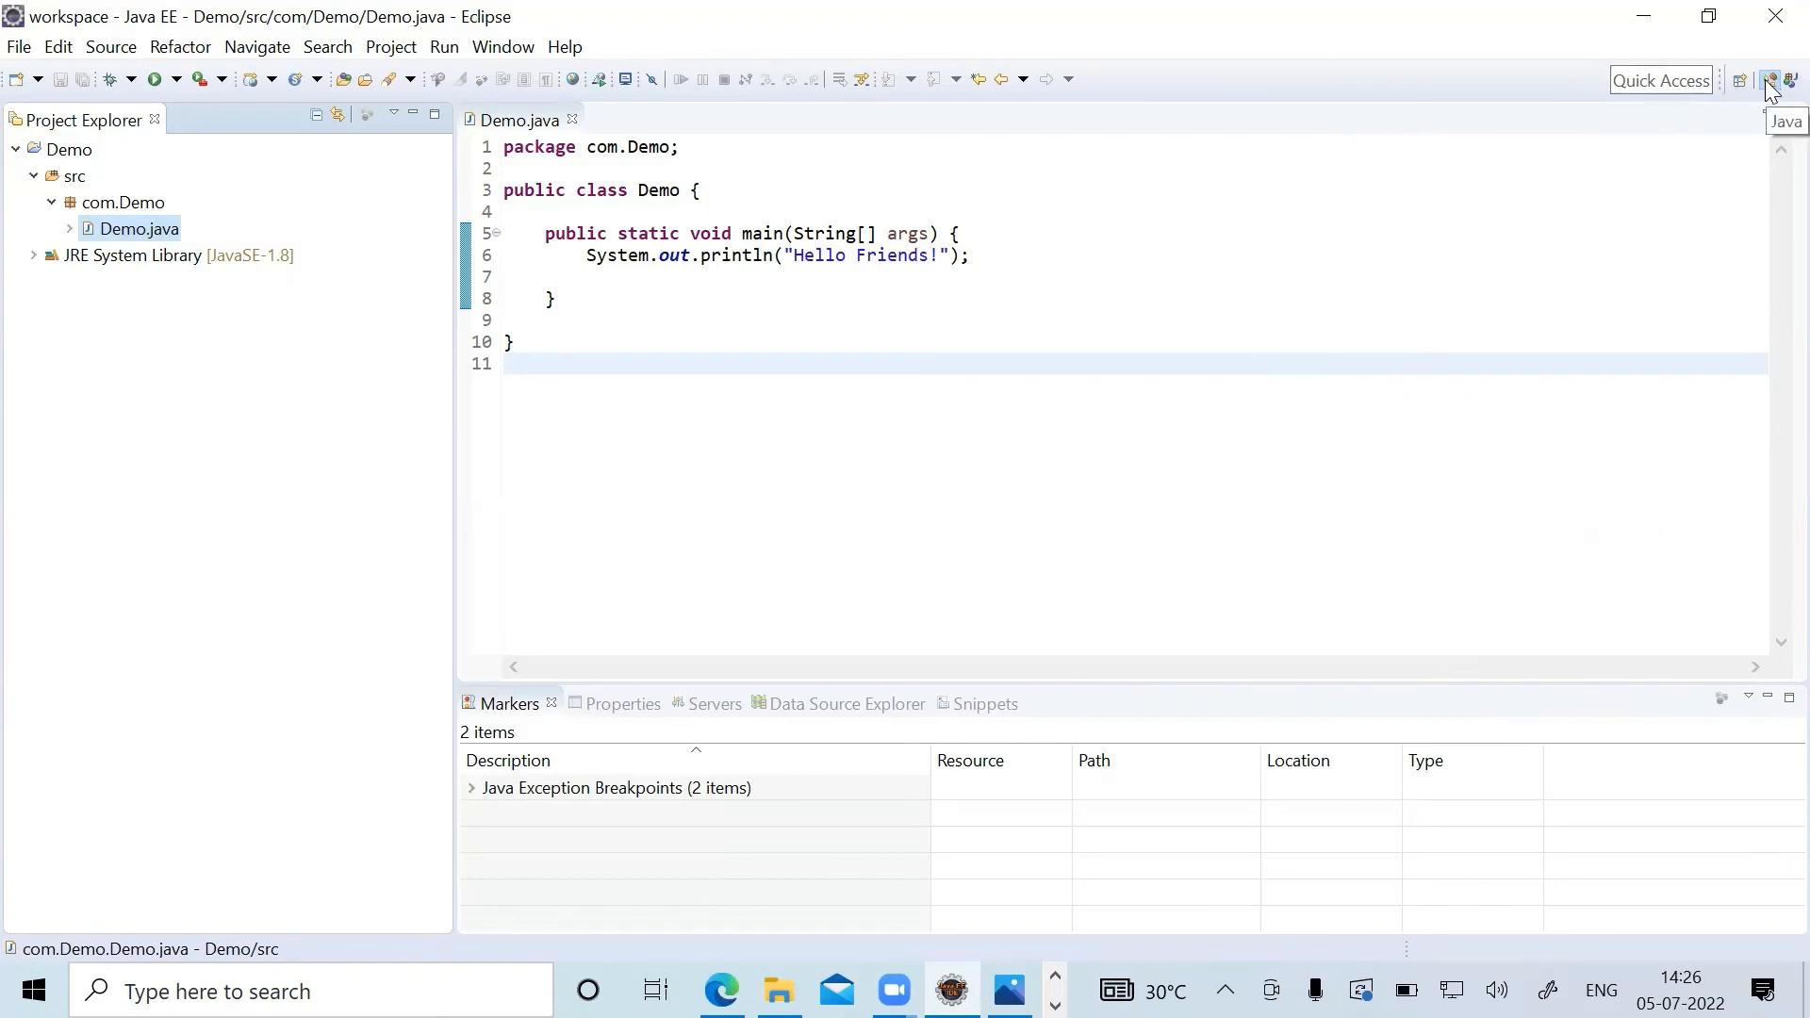
pyautogui.click(1787, 80)
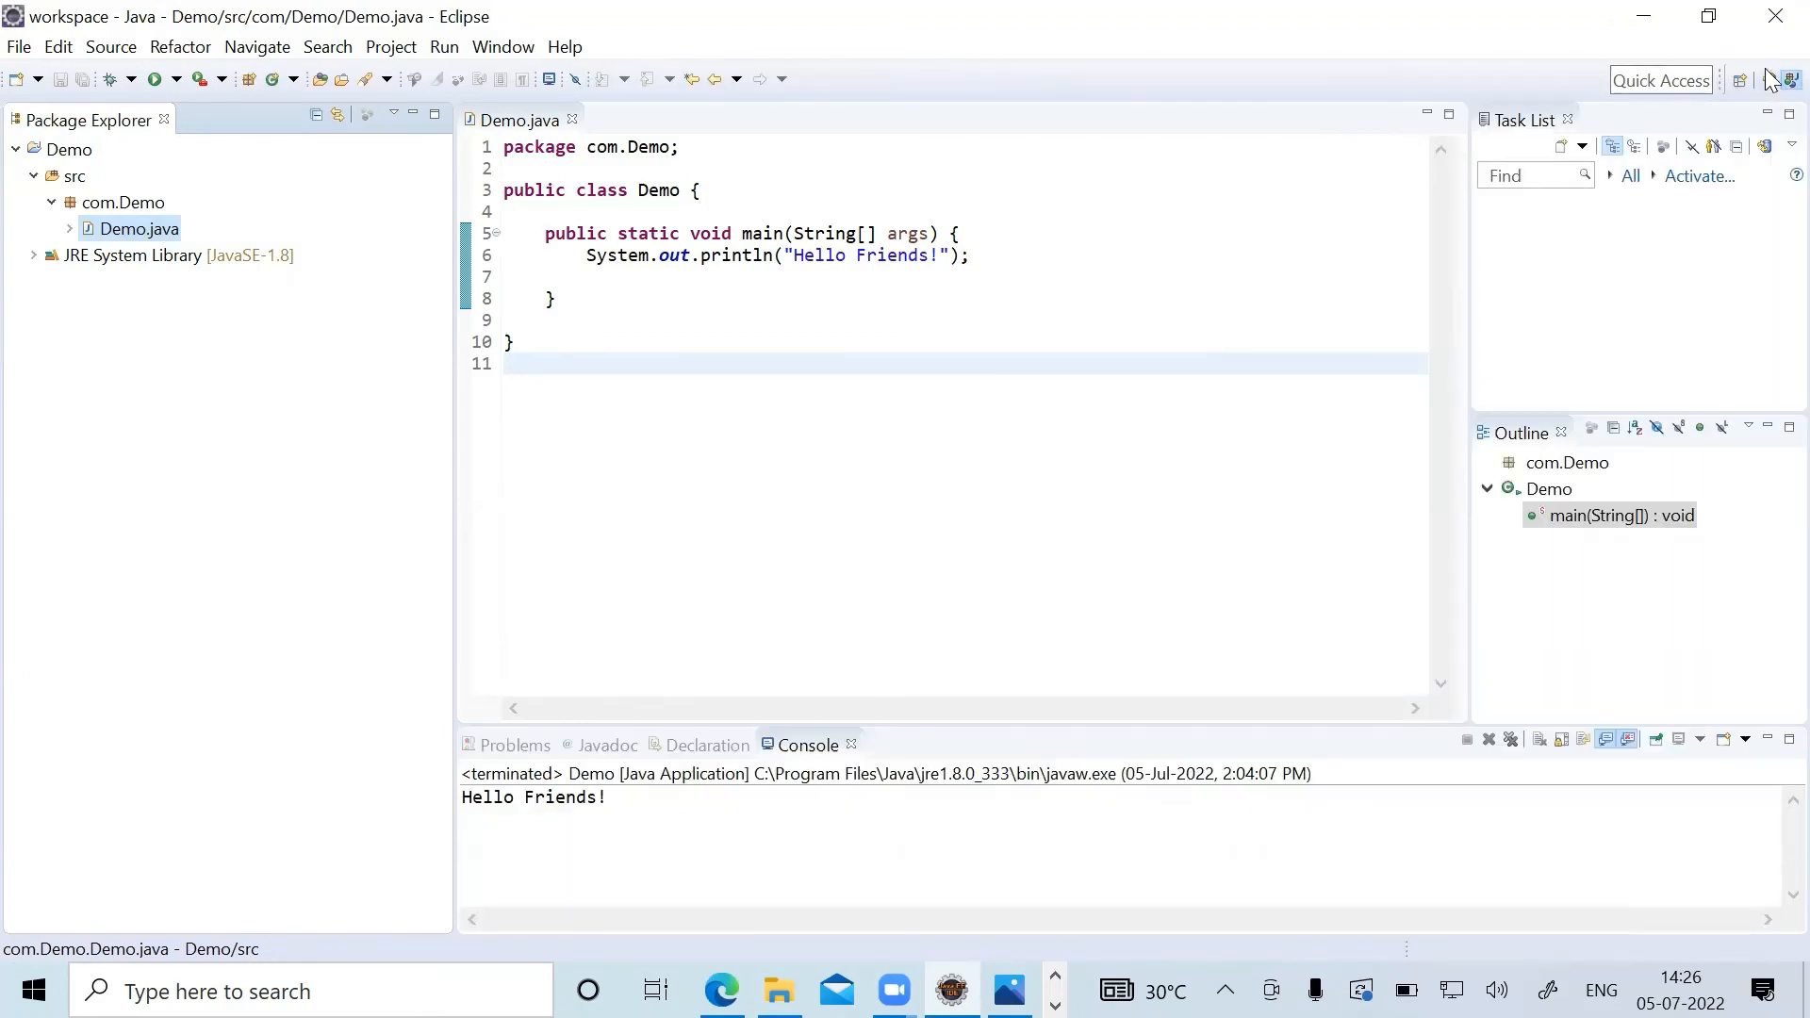
pyautogui.click(1770, 81)
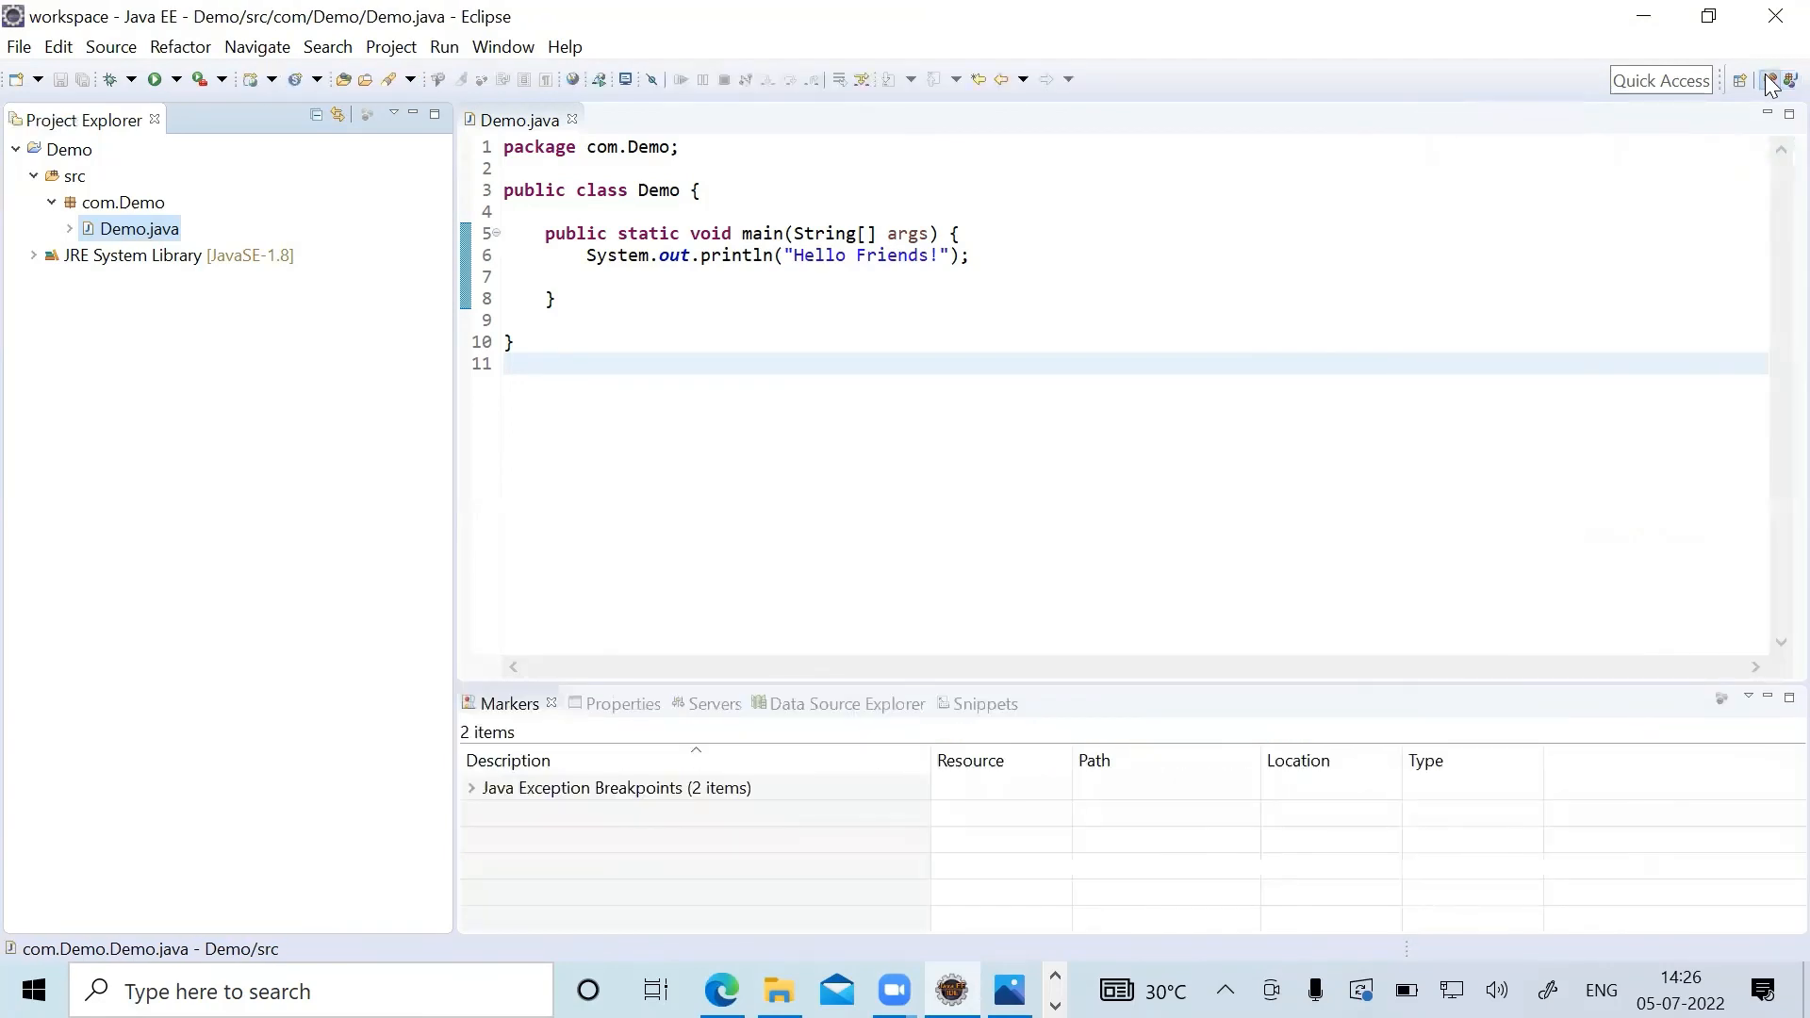